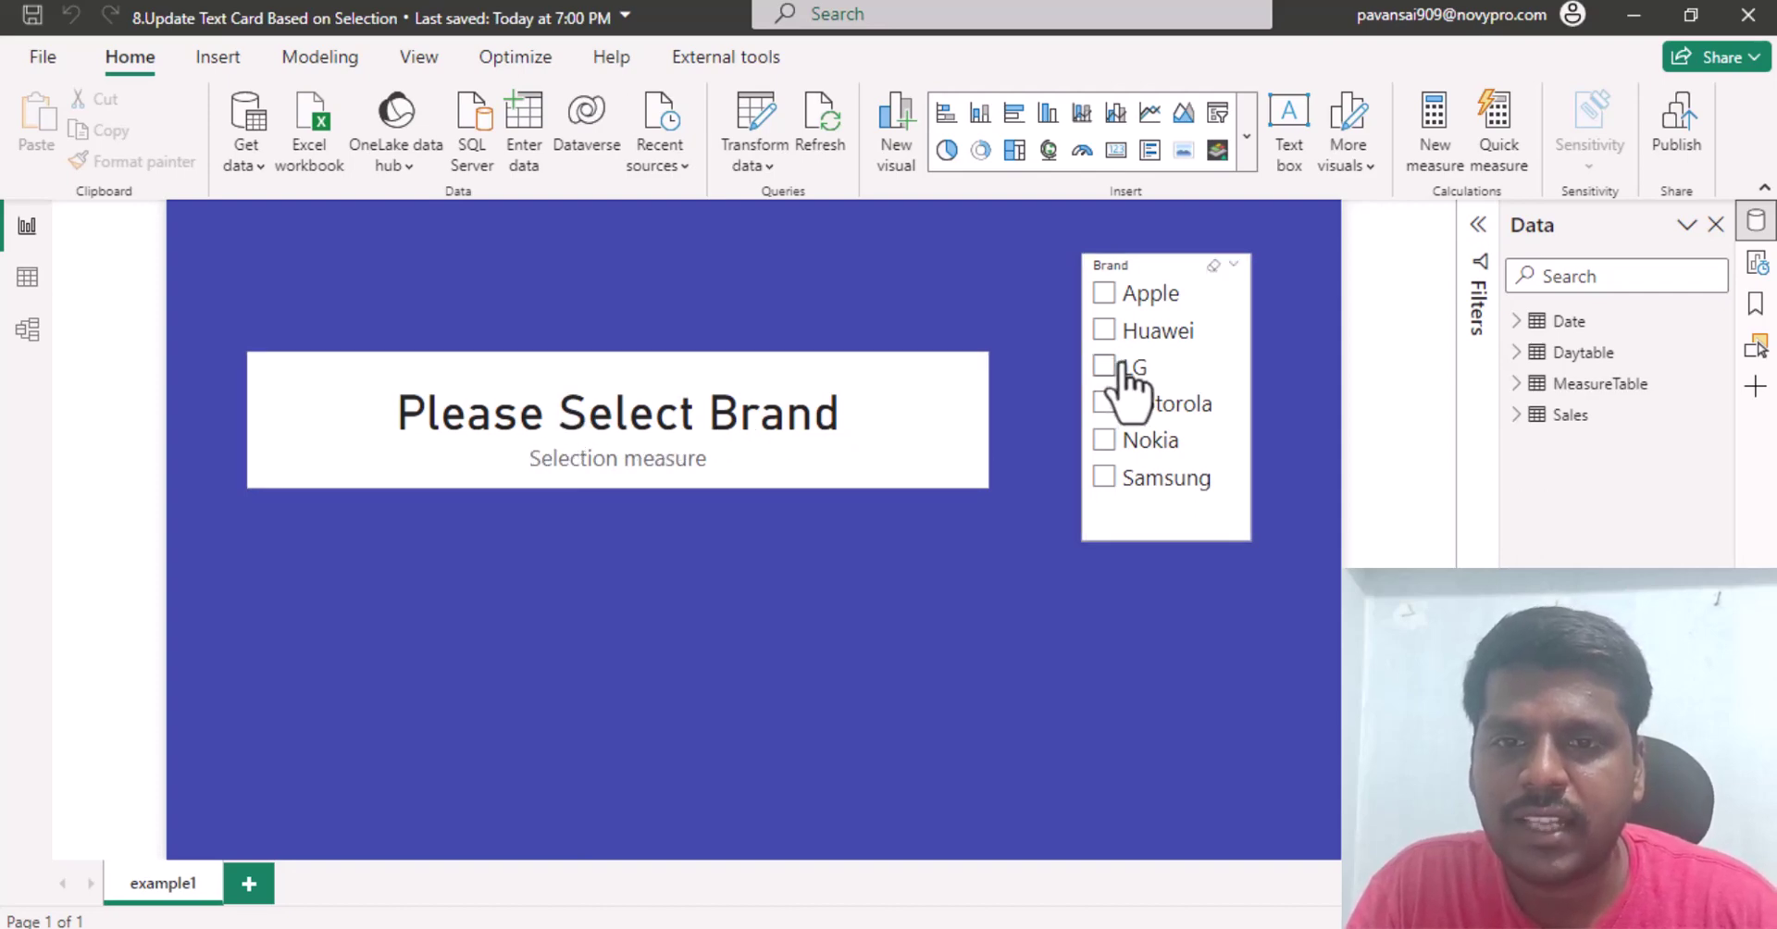
Test the selection card by choosing Apple and Huawei in the Brand slicer, then clear the slicer.
left_click(1105, 293)
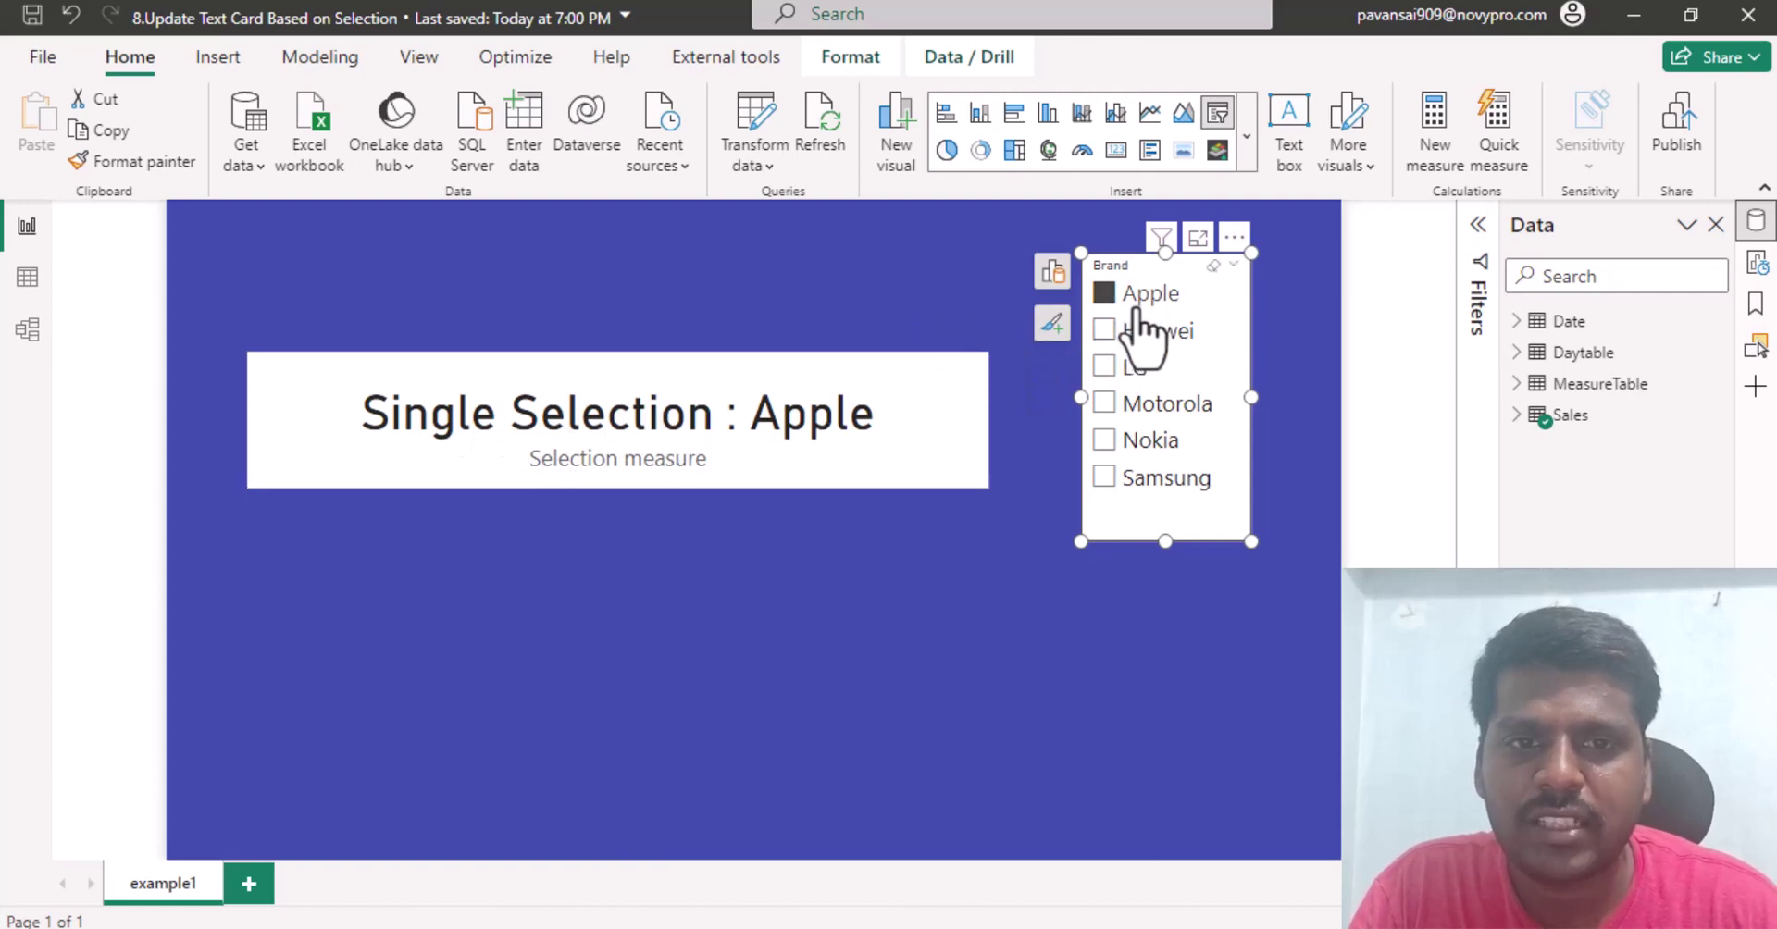
left_click(1105, 330)
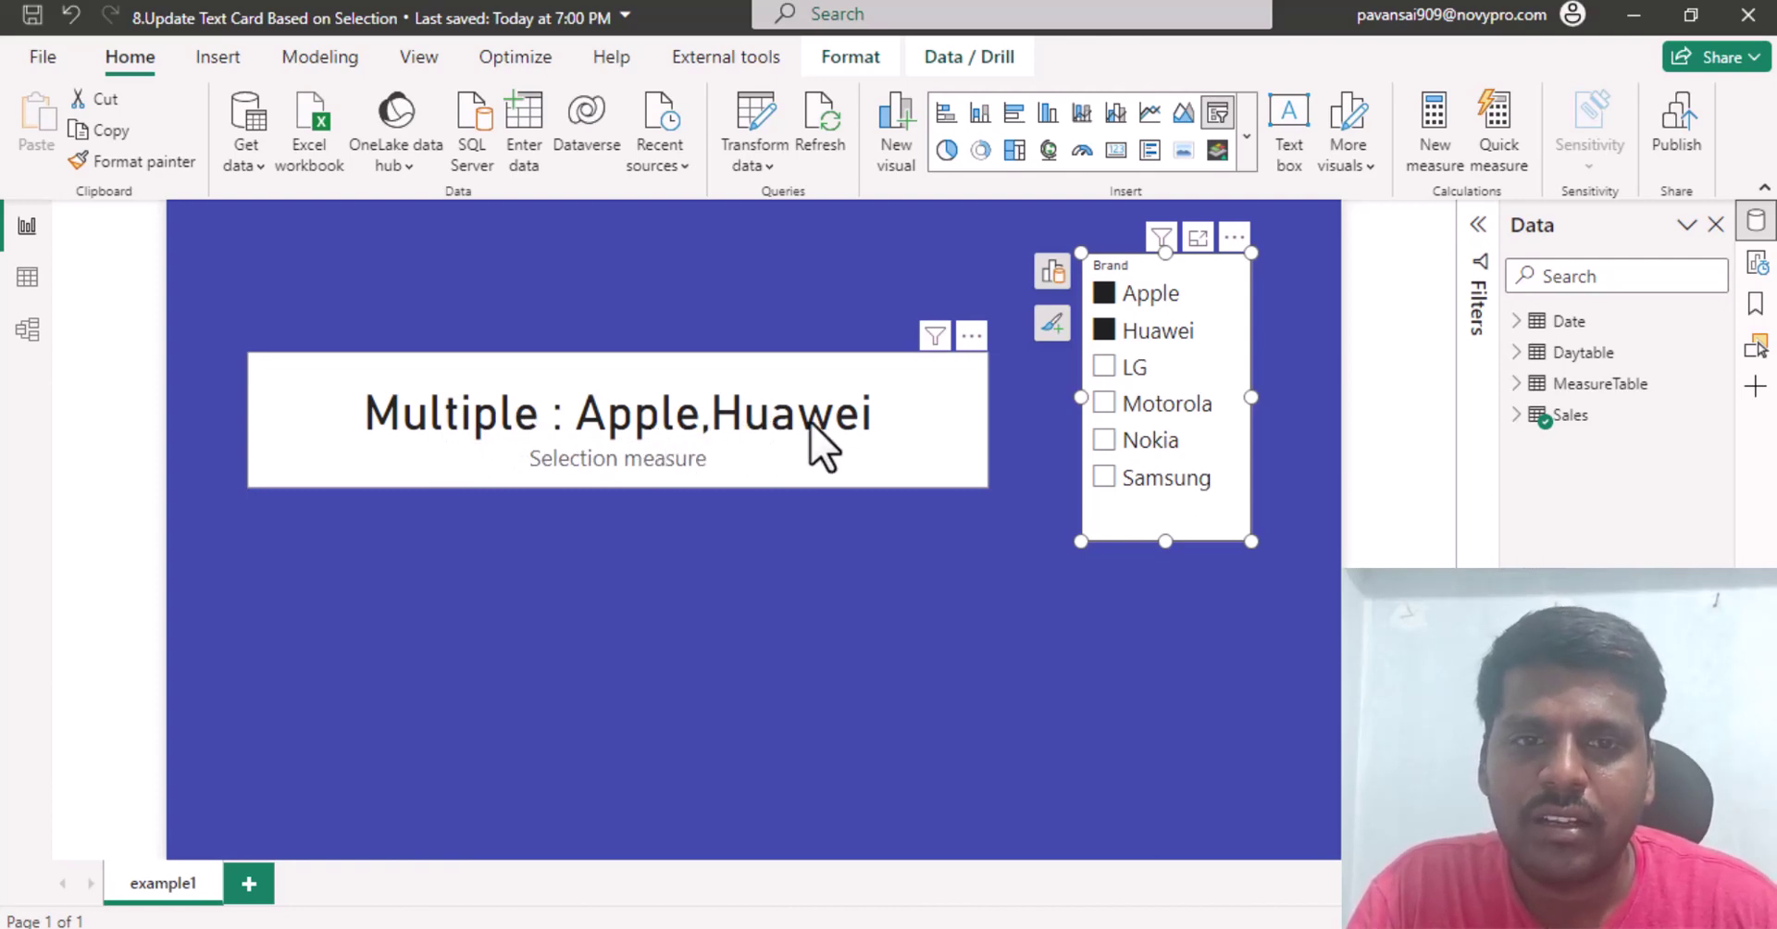
left_click(1115, 296)
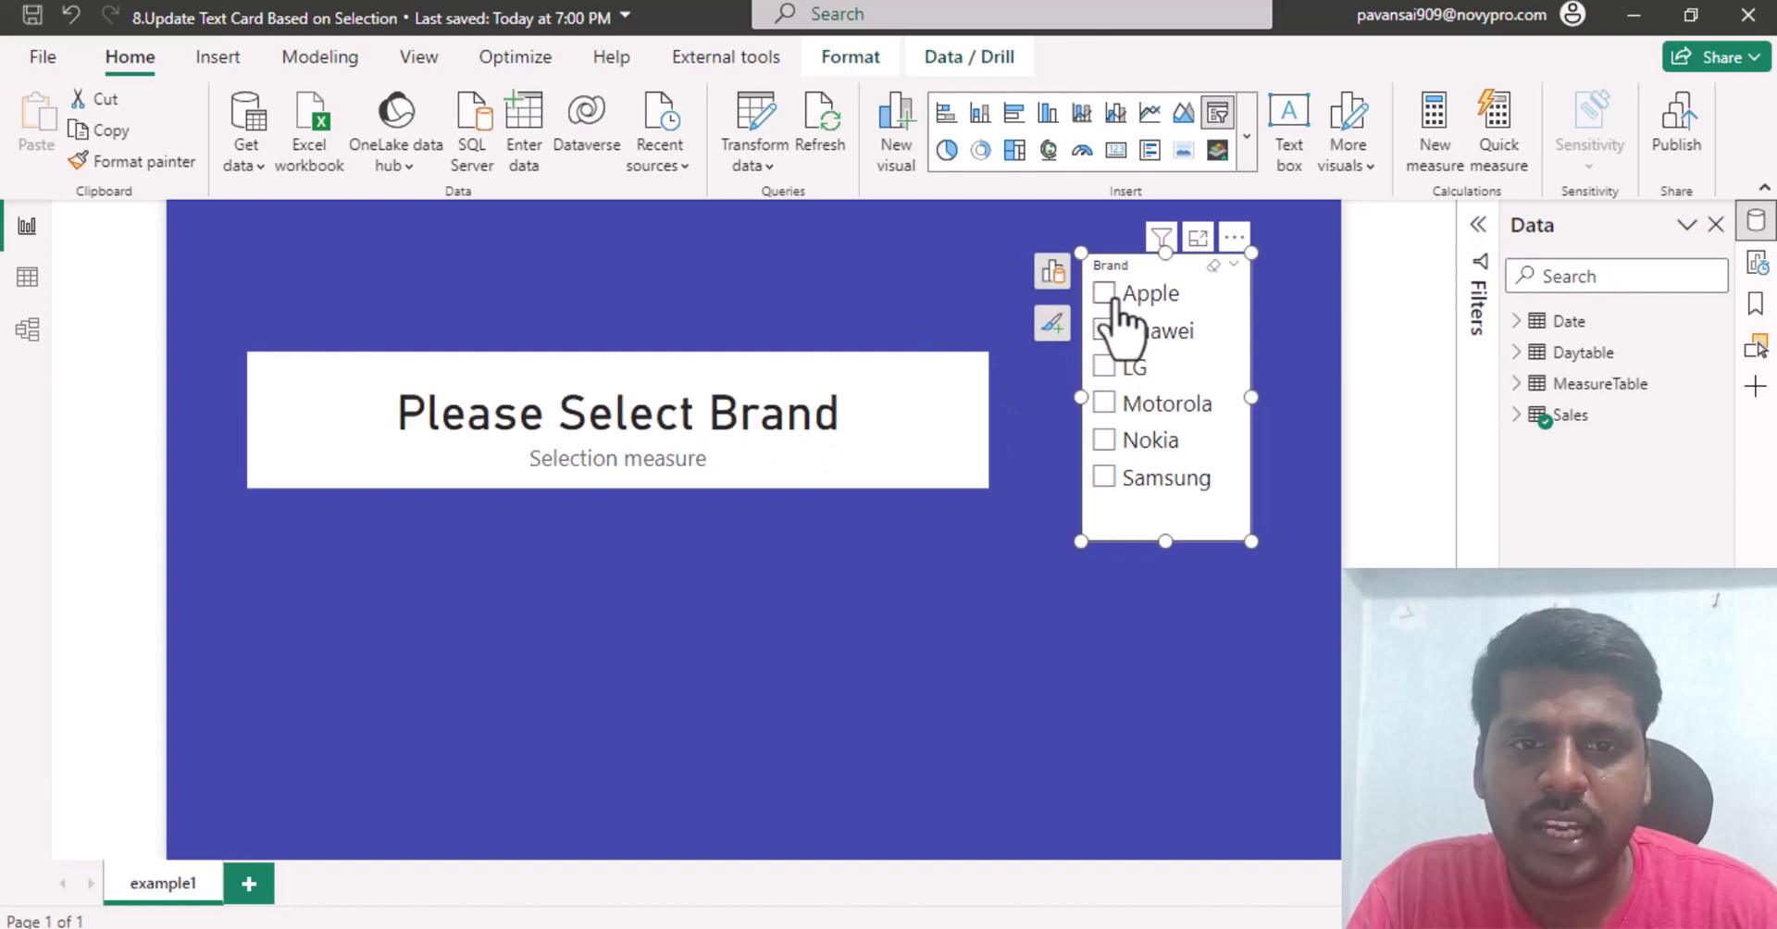
Remove the existing Selection measure card from the report page.
left_click(967, 380)
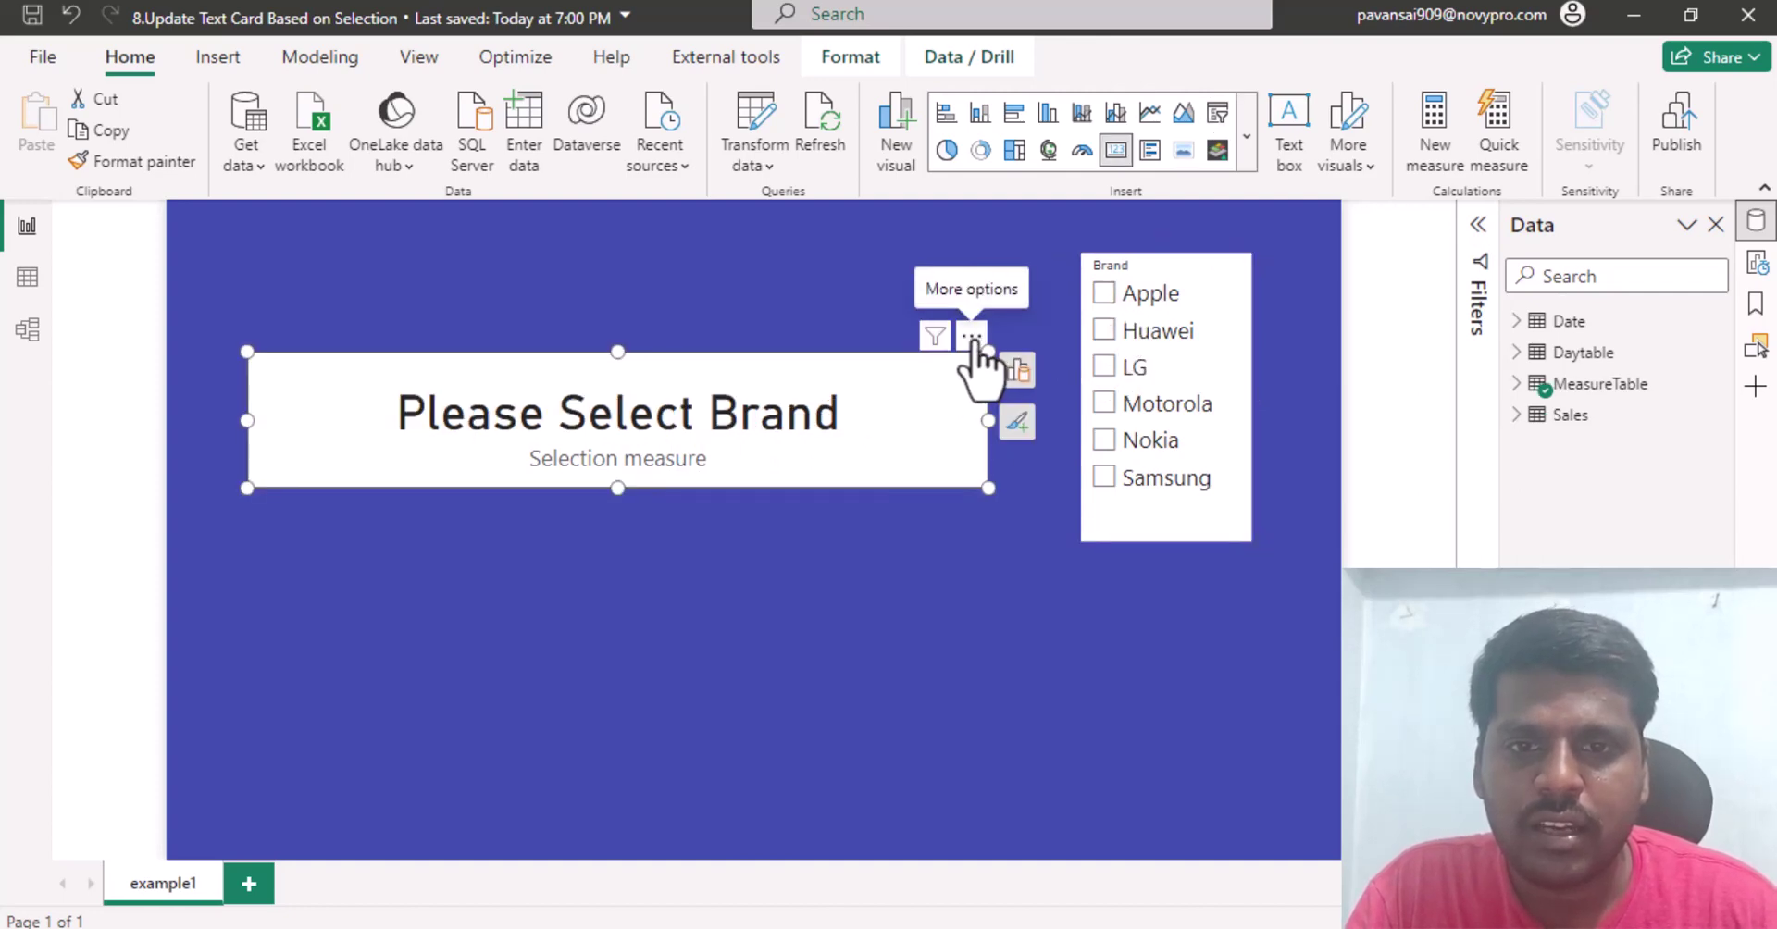
left_click(971, 337)
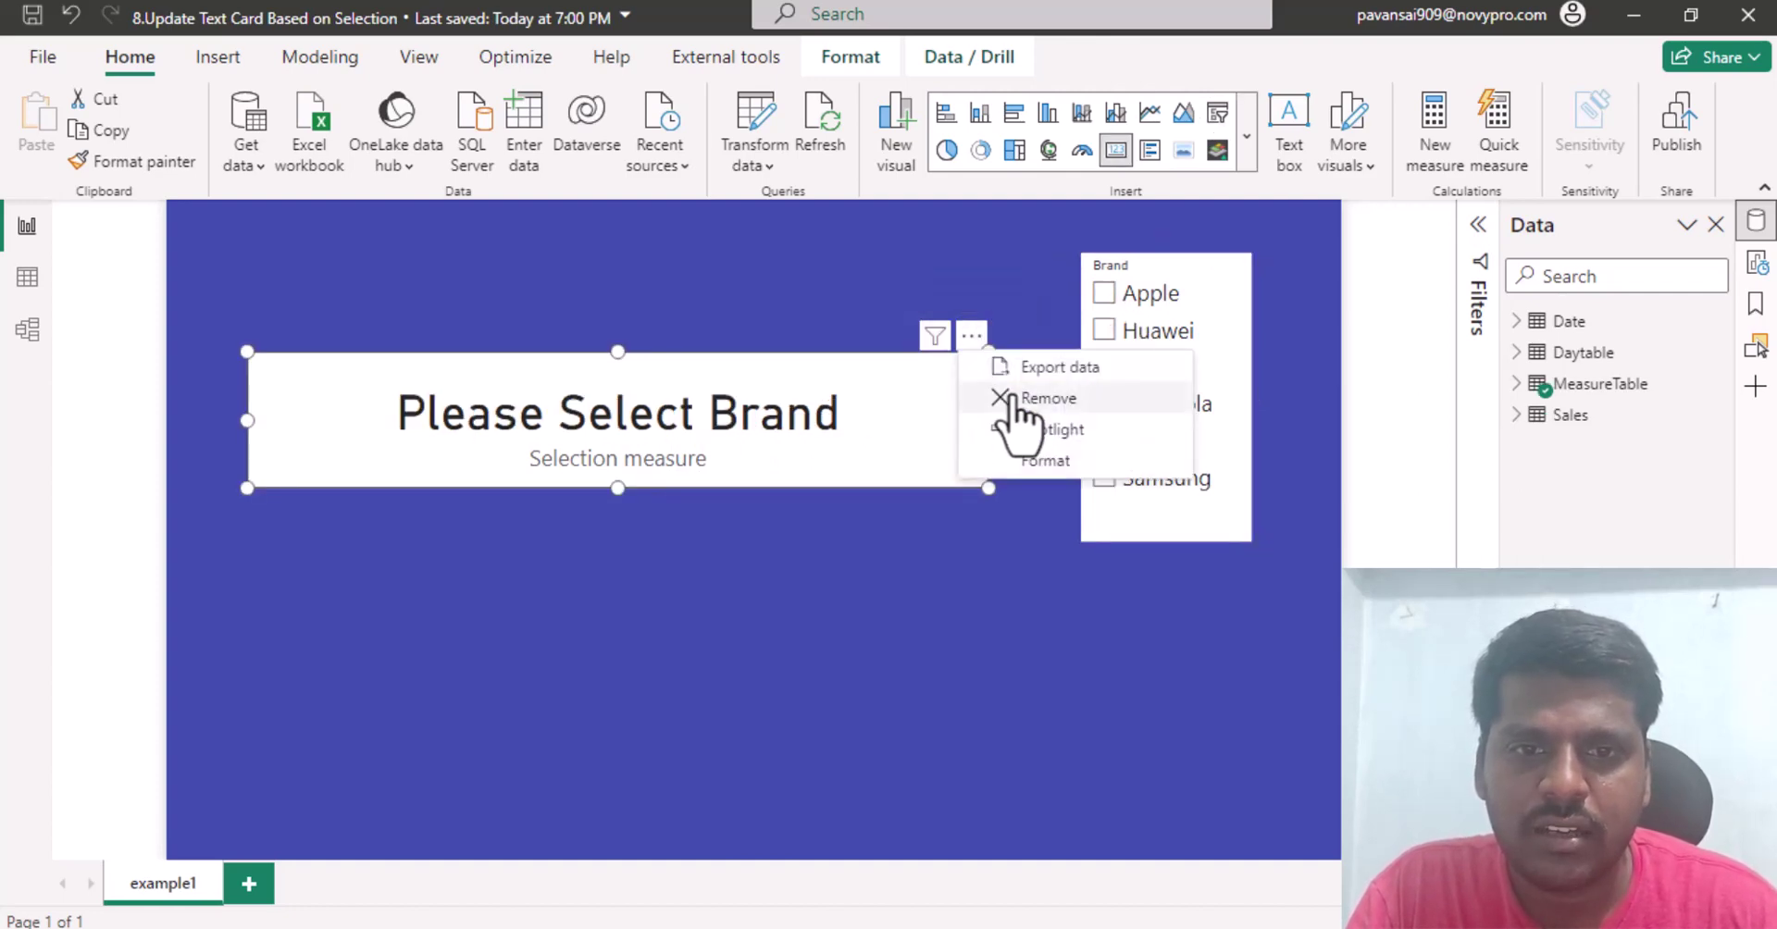
left_click(1011, 400)
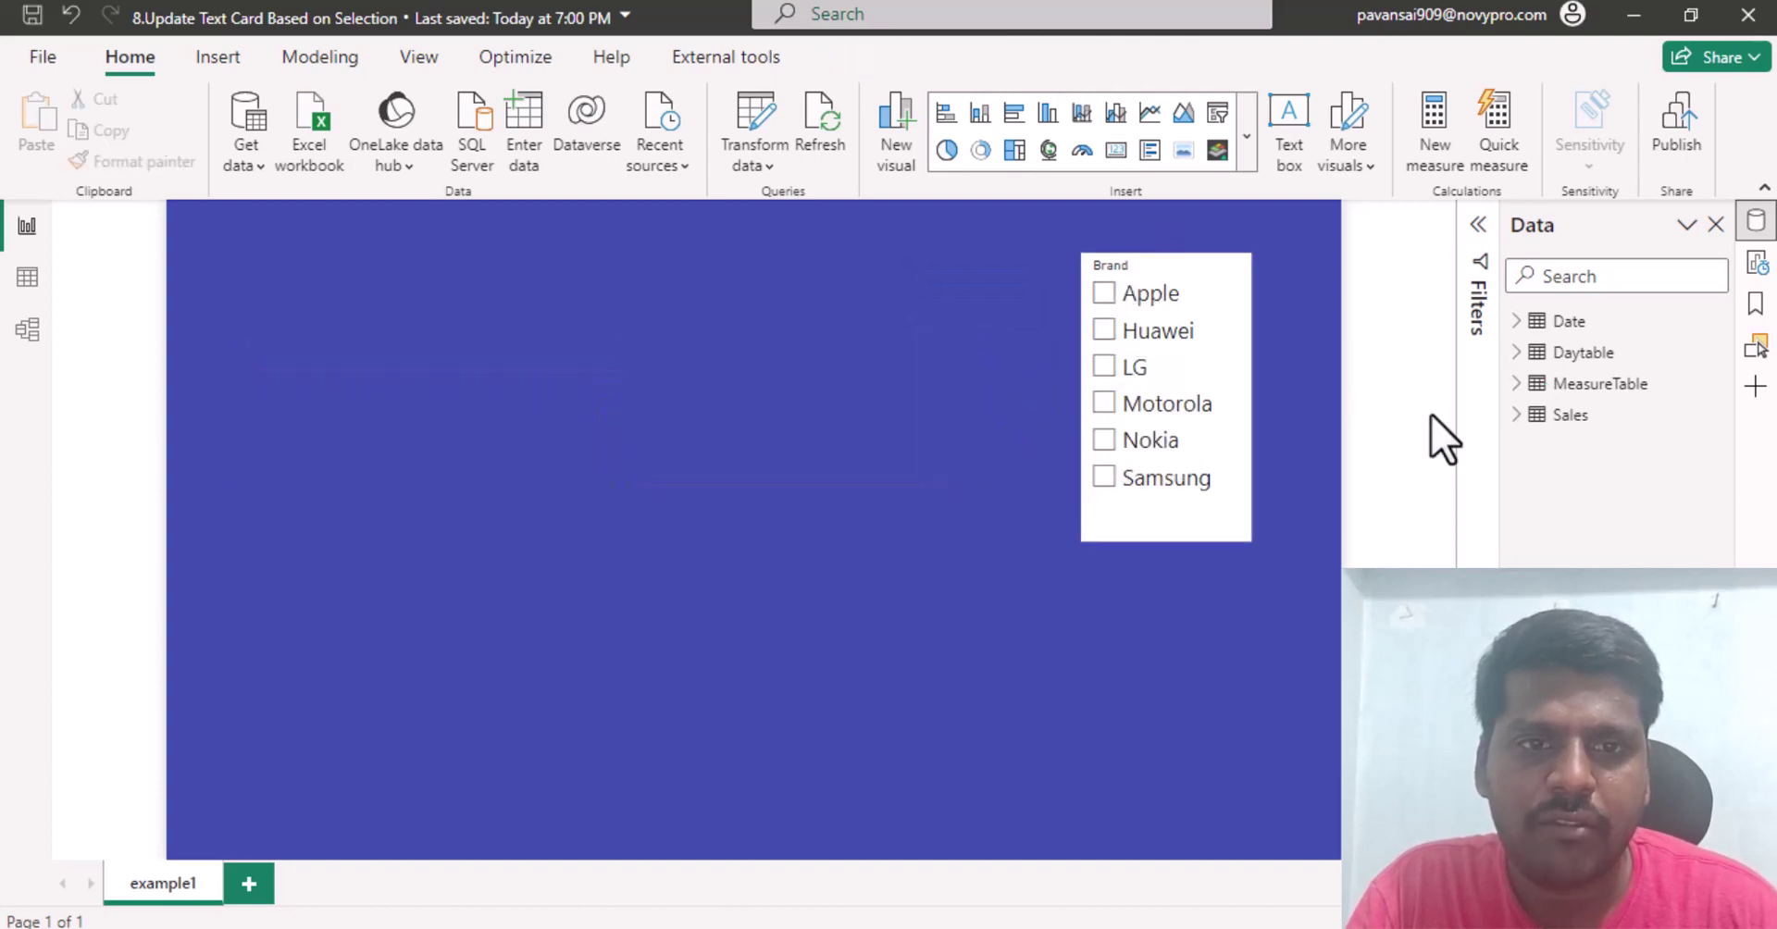
Check the slicer's Brand field in the Sales table and create a new measure named selection in MeasureTable.
left_click(1532, 421)
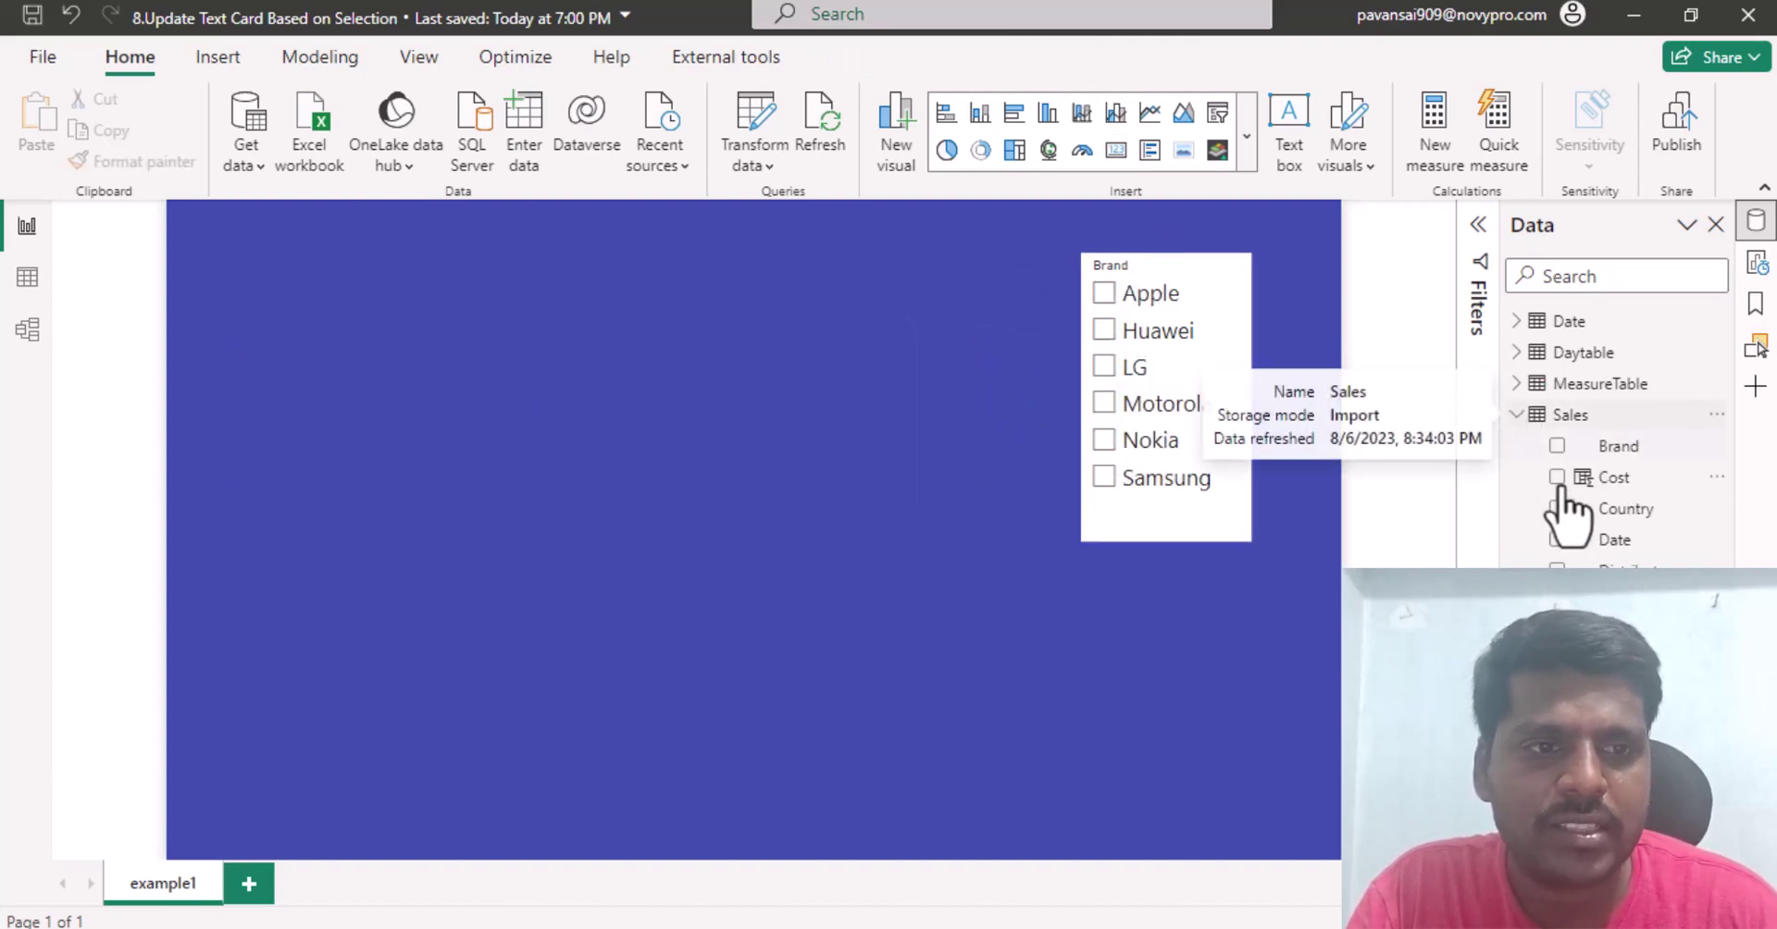
left_click(1145, 271)
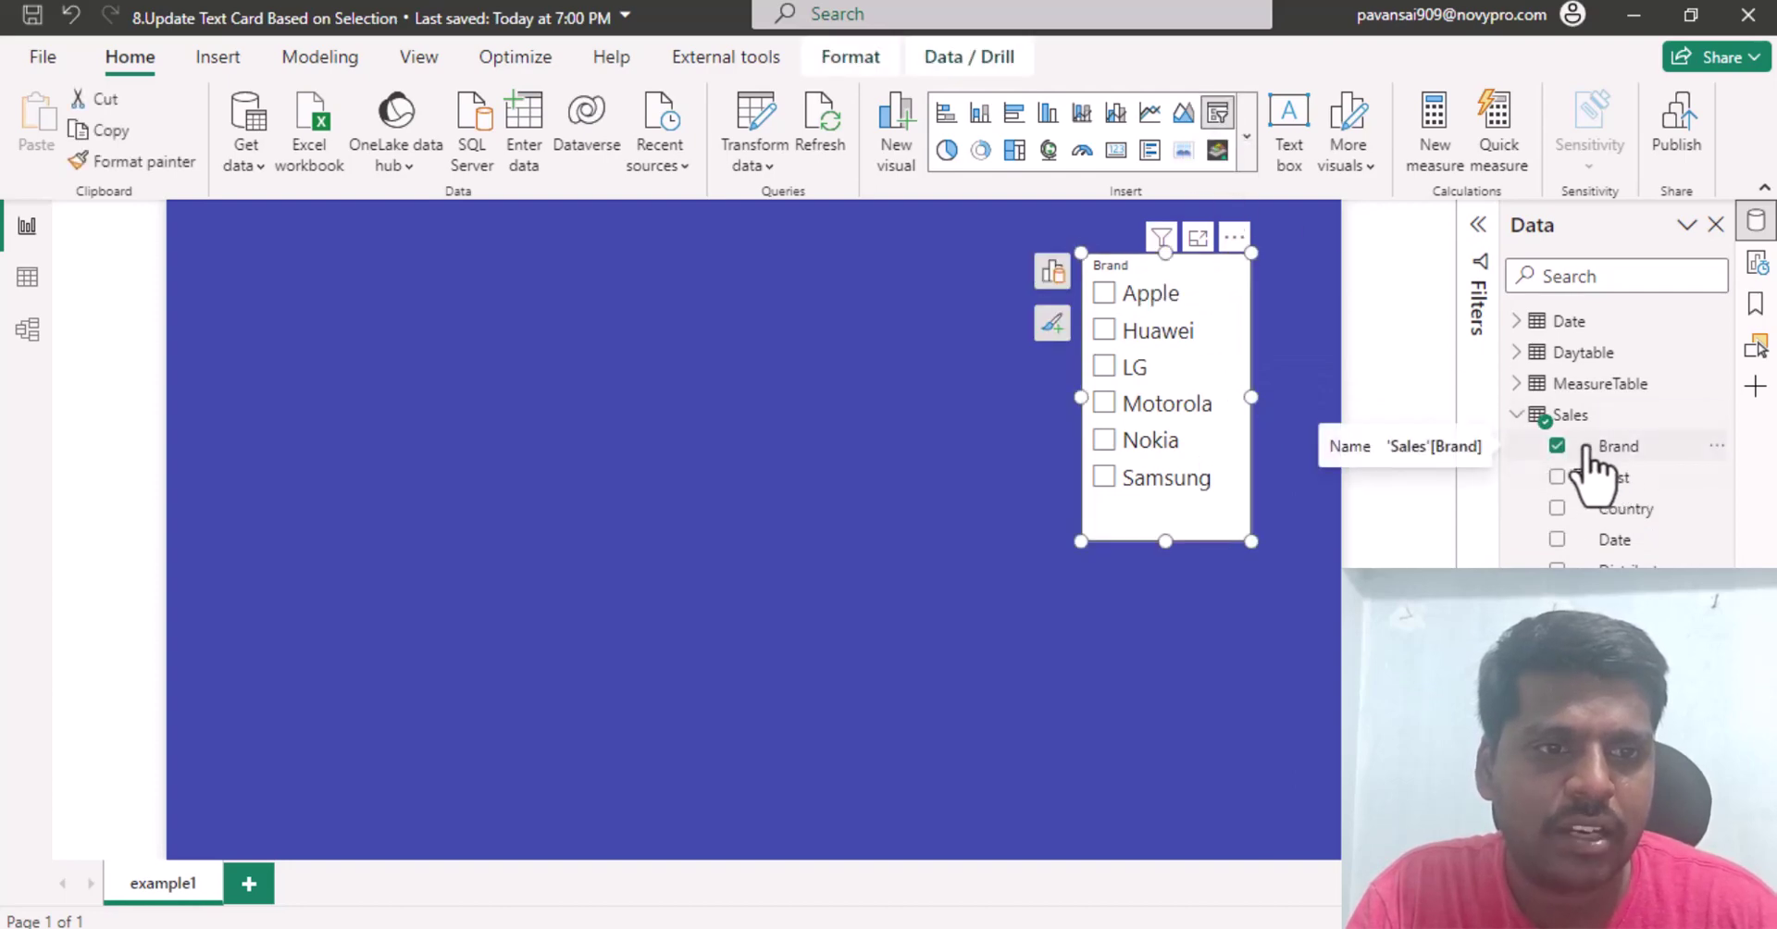
left_click(1516, 383)
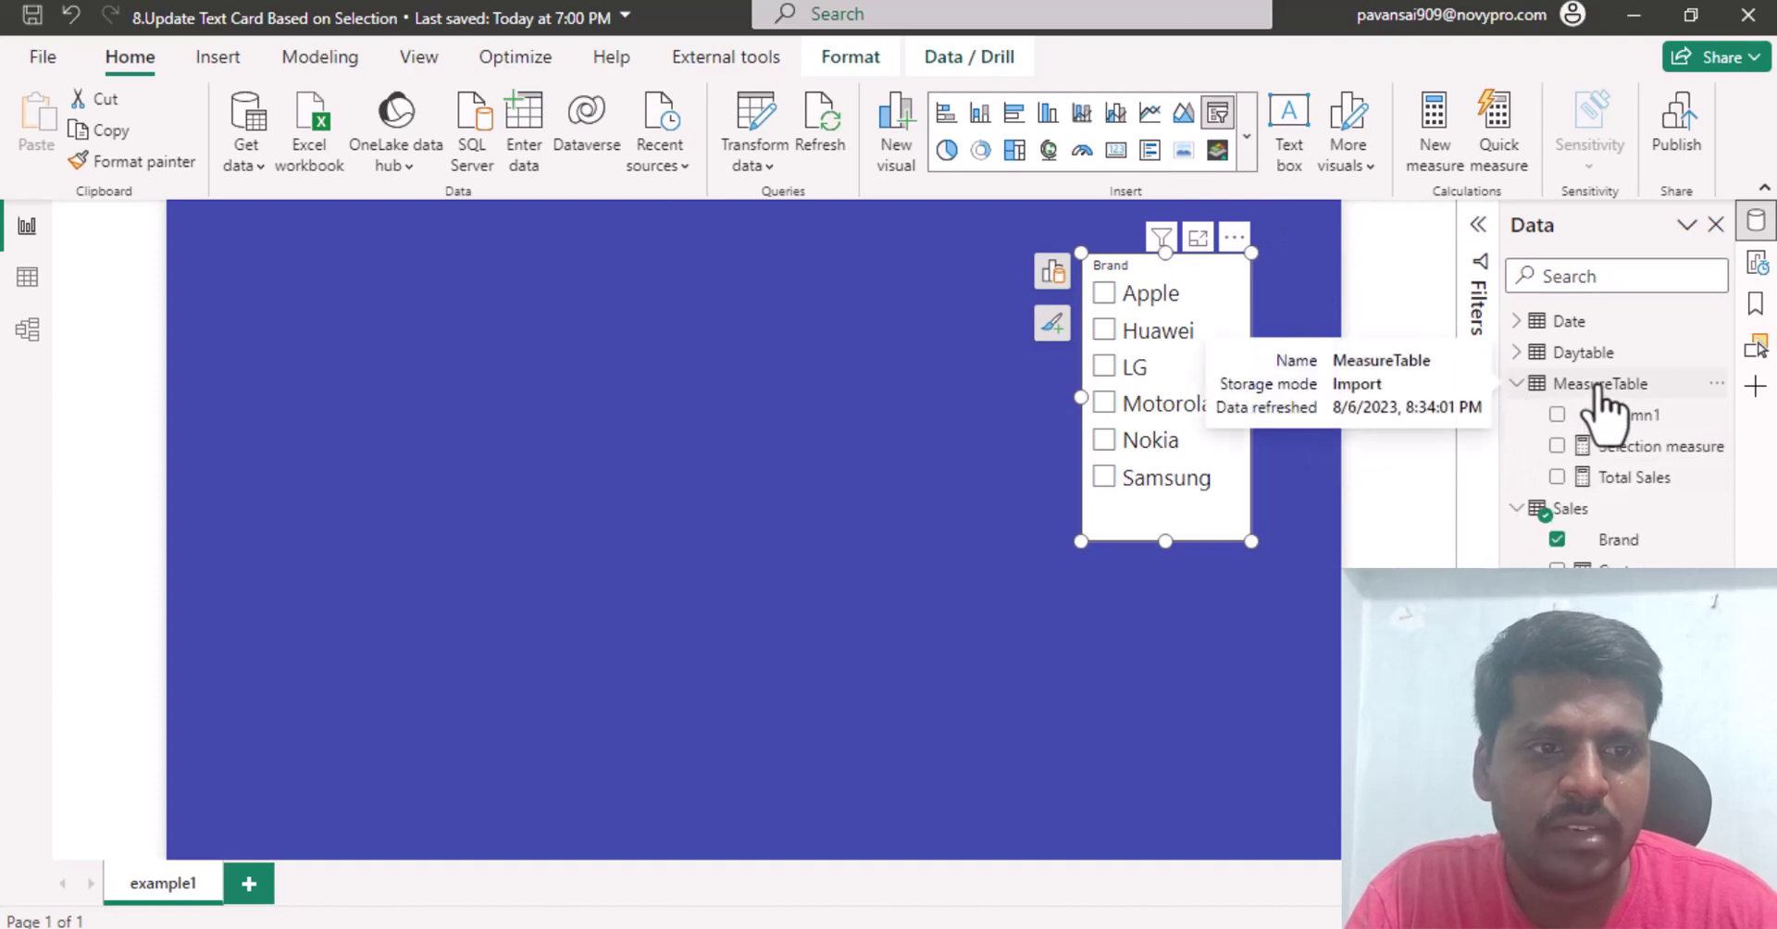
left_click(1715, 383)
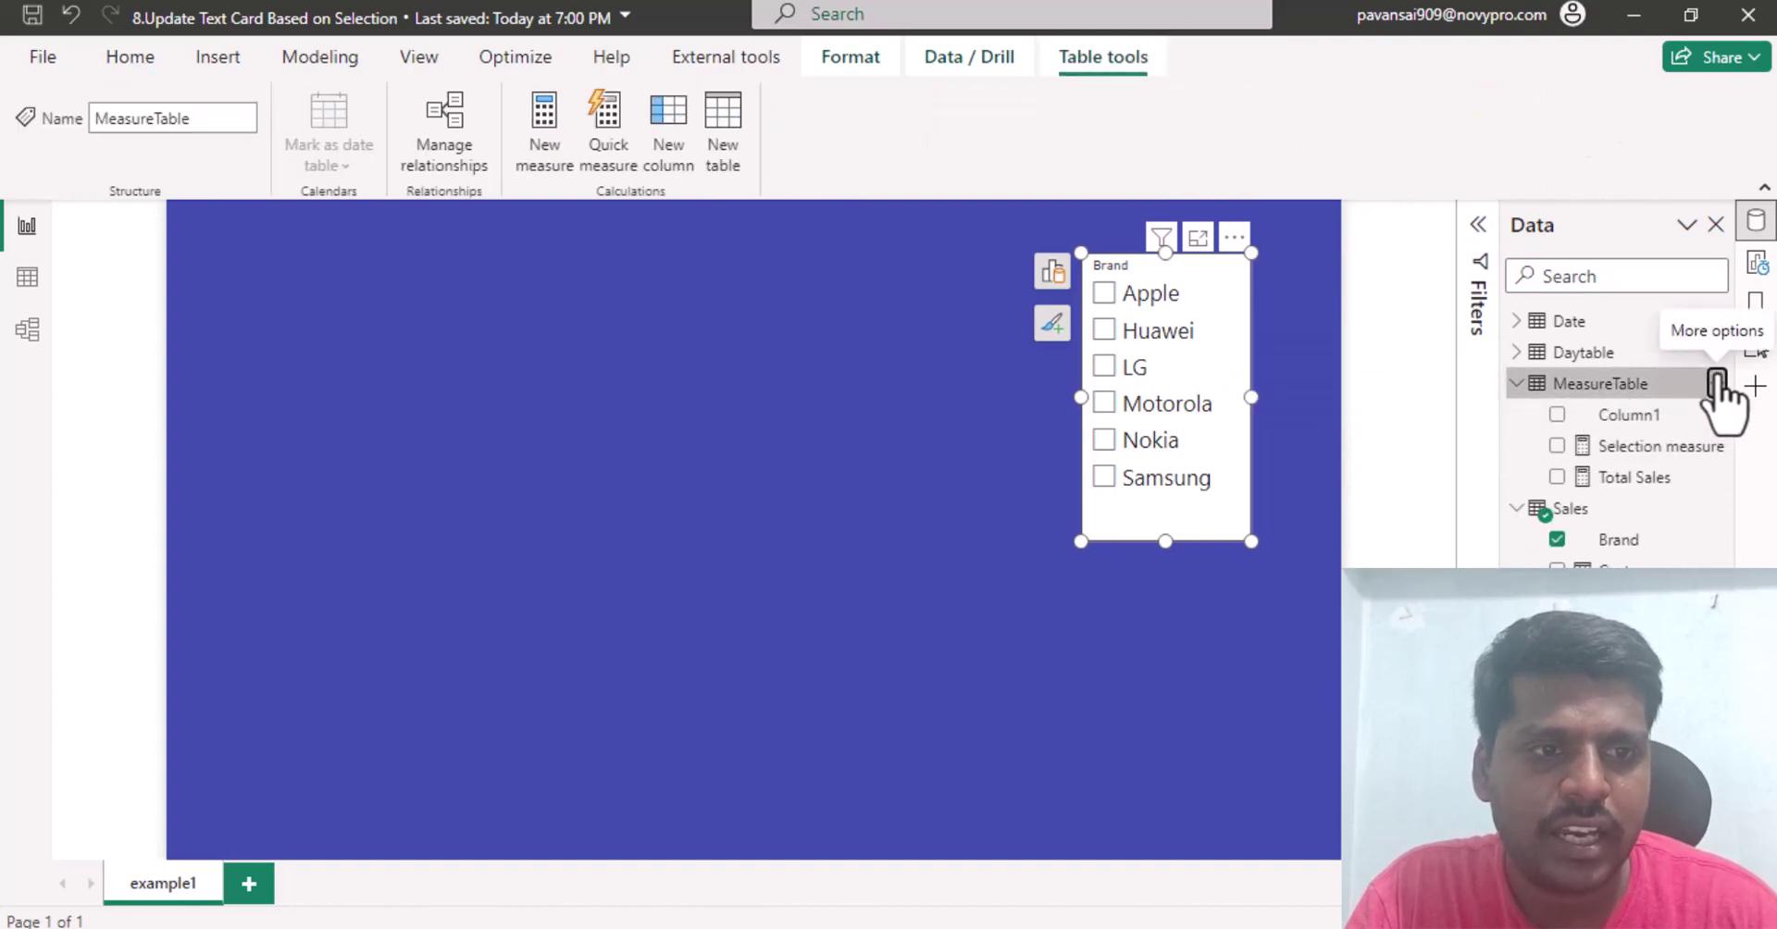
left_click(1715, 383)
left_click(1588, 422)
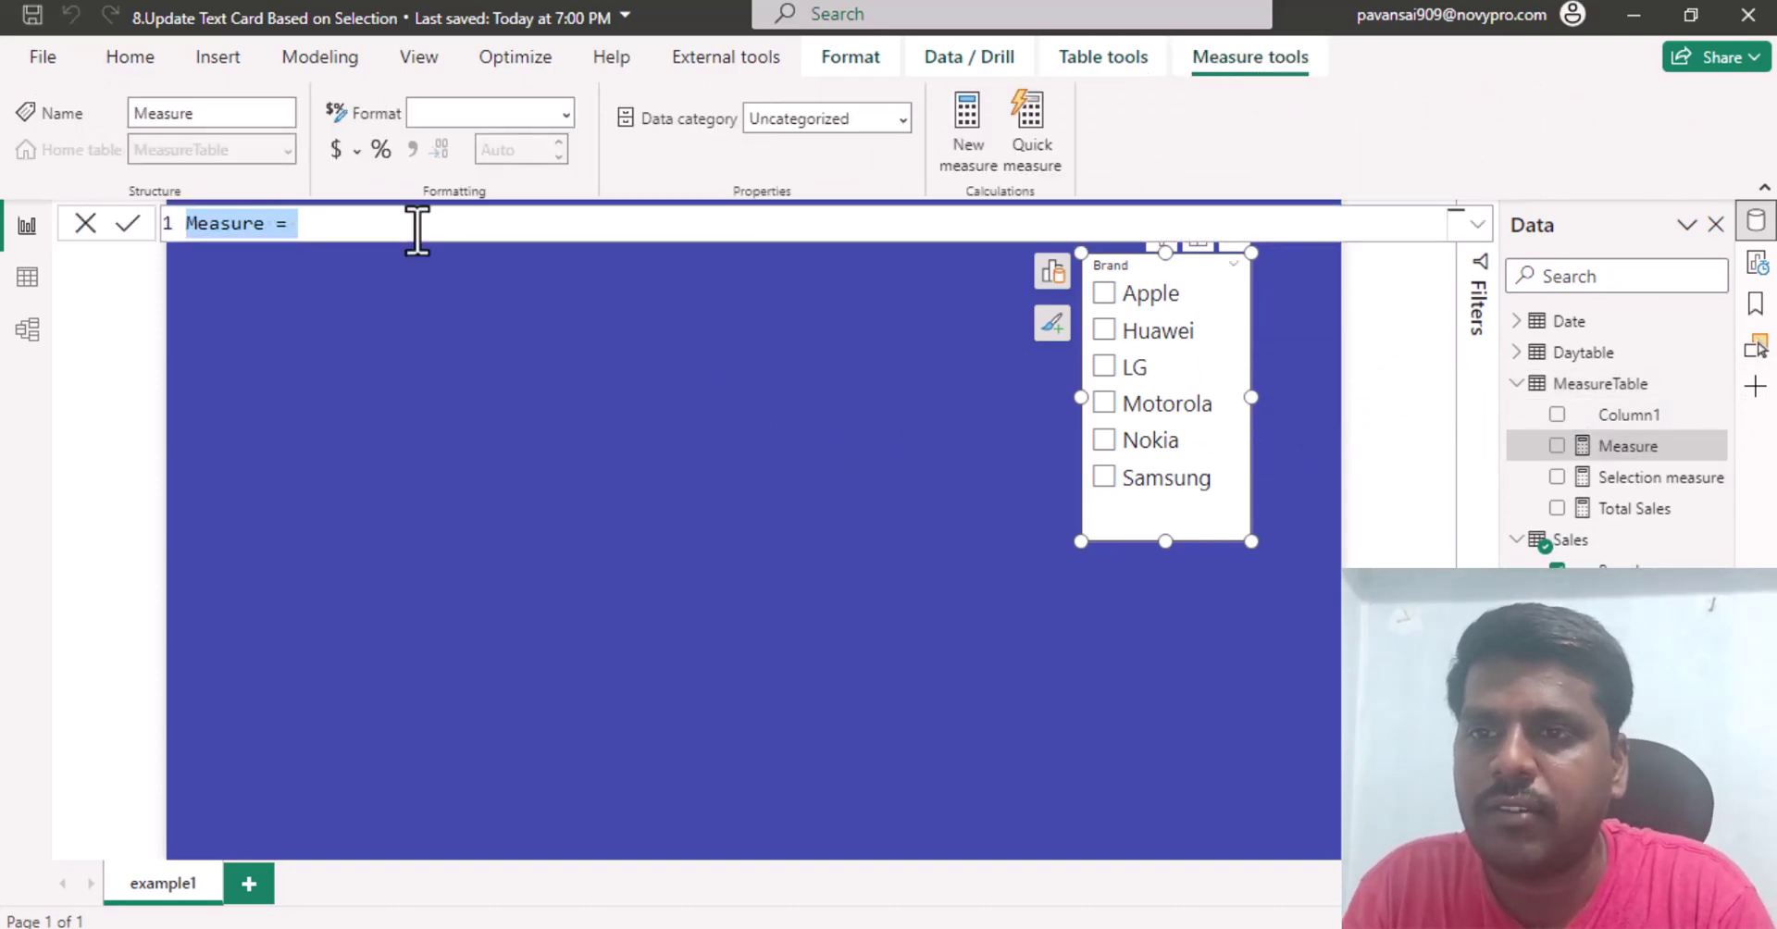
type("s")
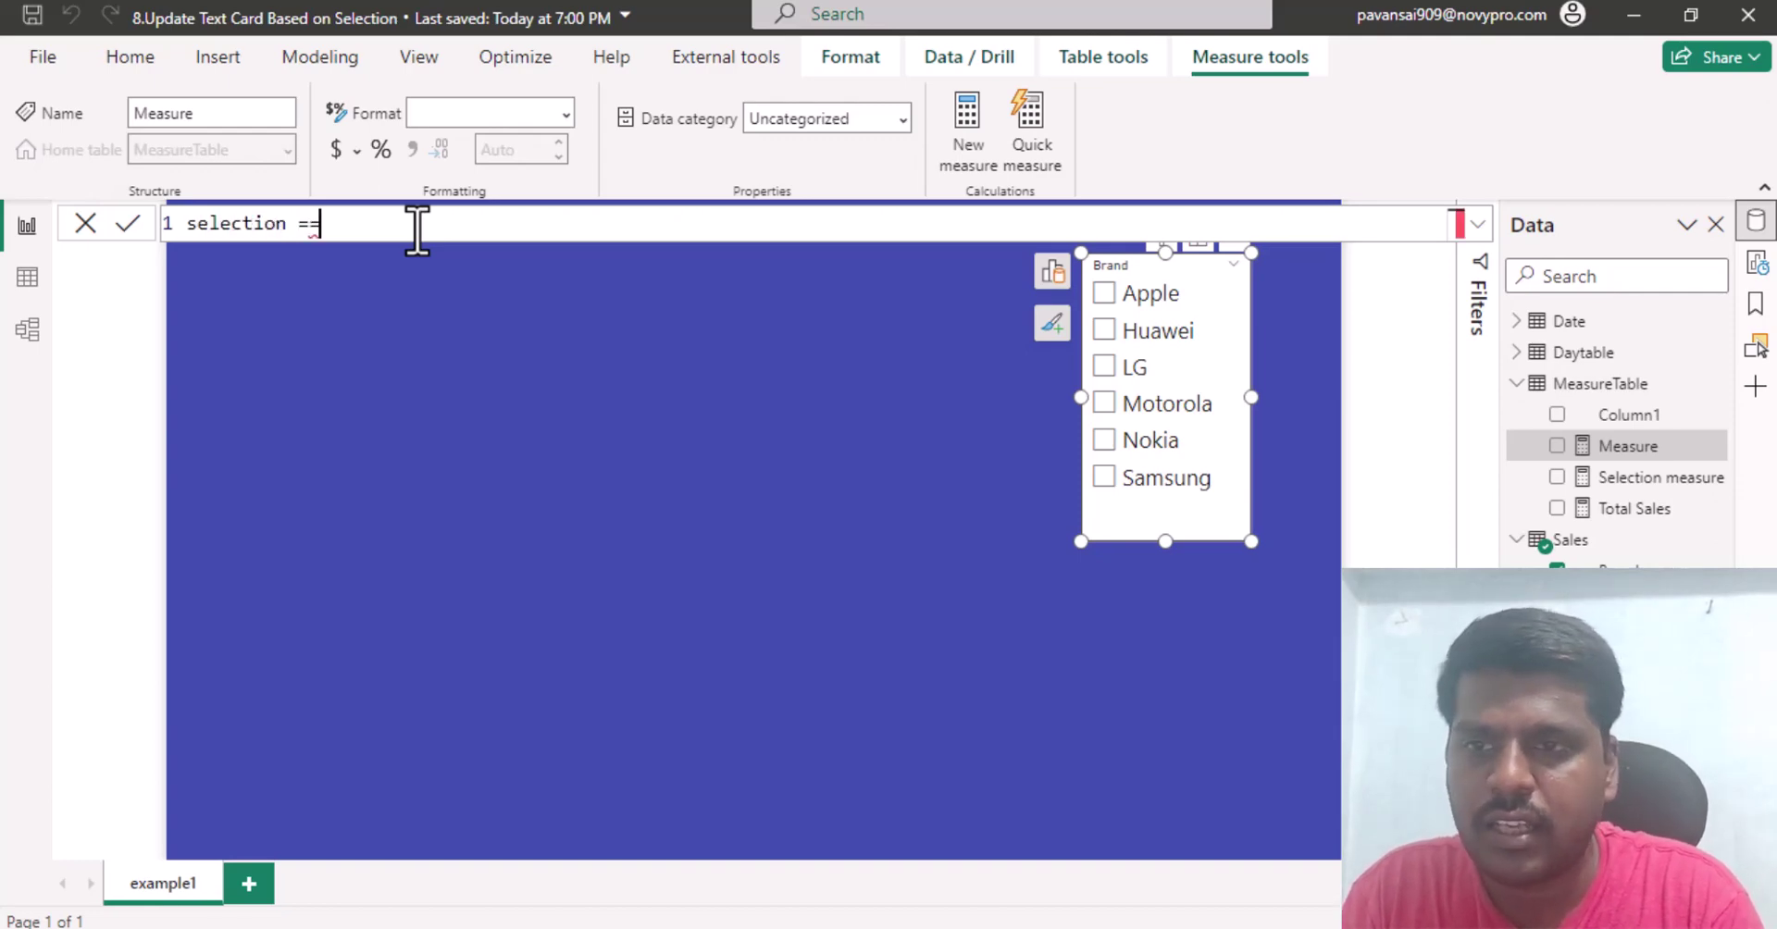
type("election =")
key("shift+Return")
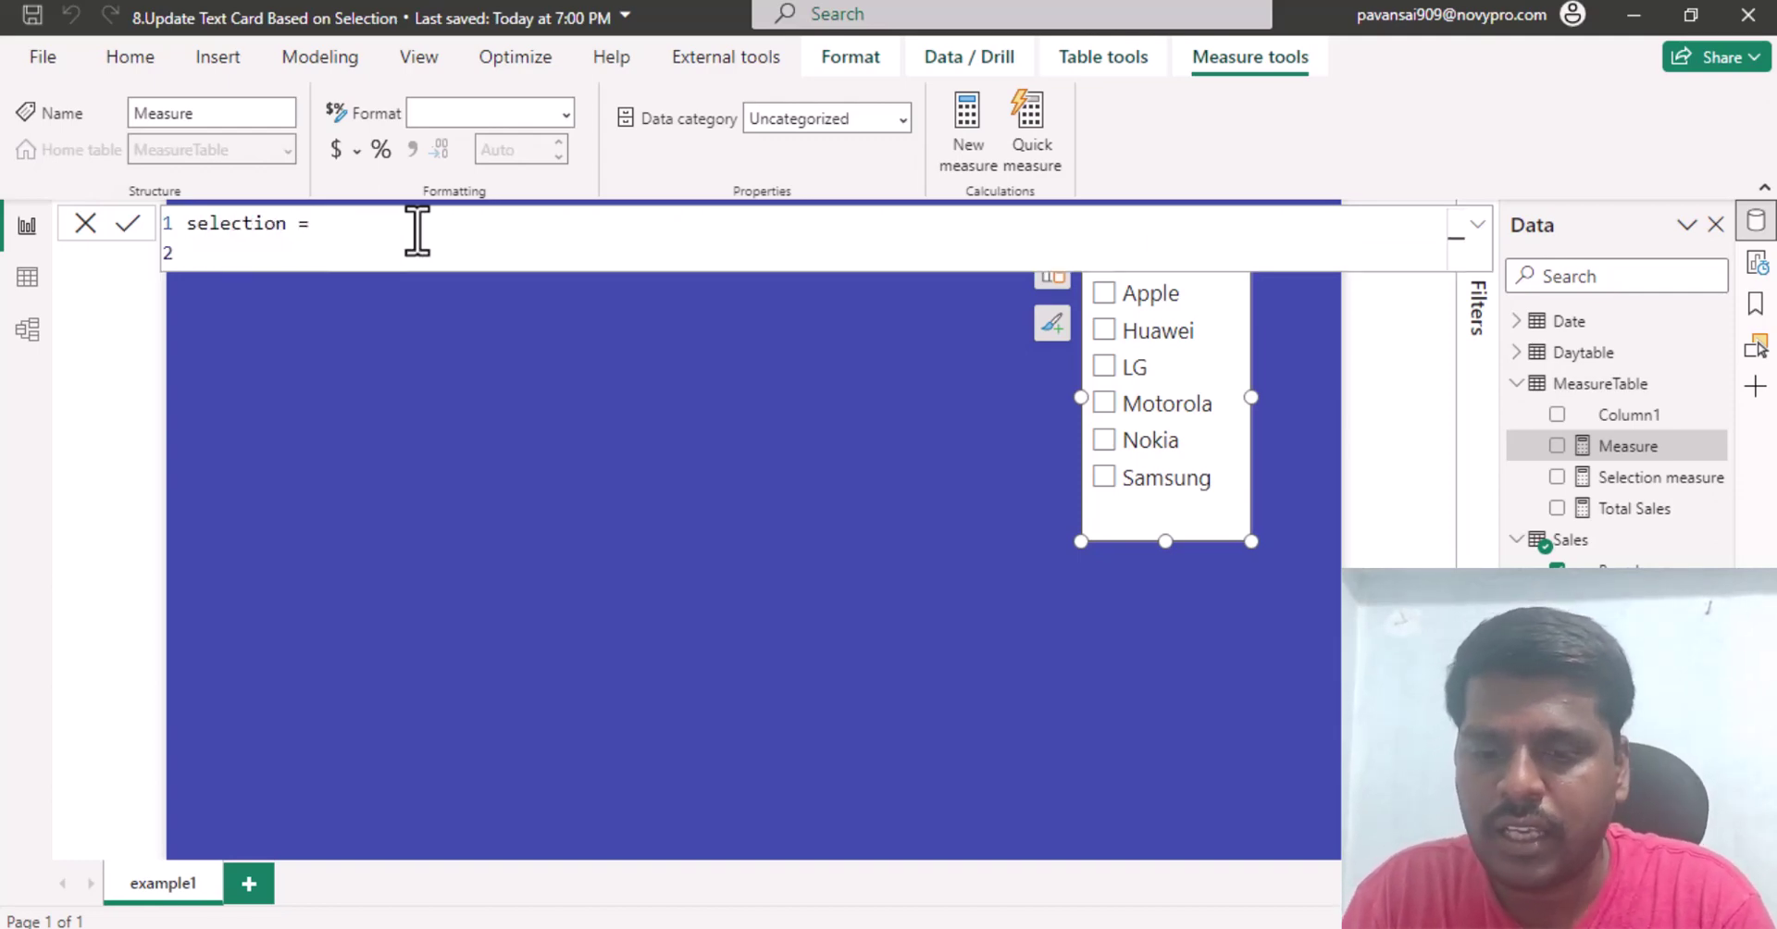
Define the selection measure as SELECTEDVALUE(Sales[Brand],"More than one") and commit it.
type("Selec")
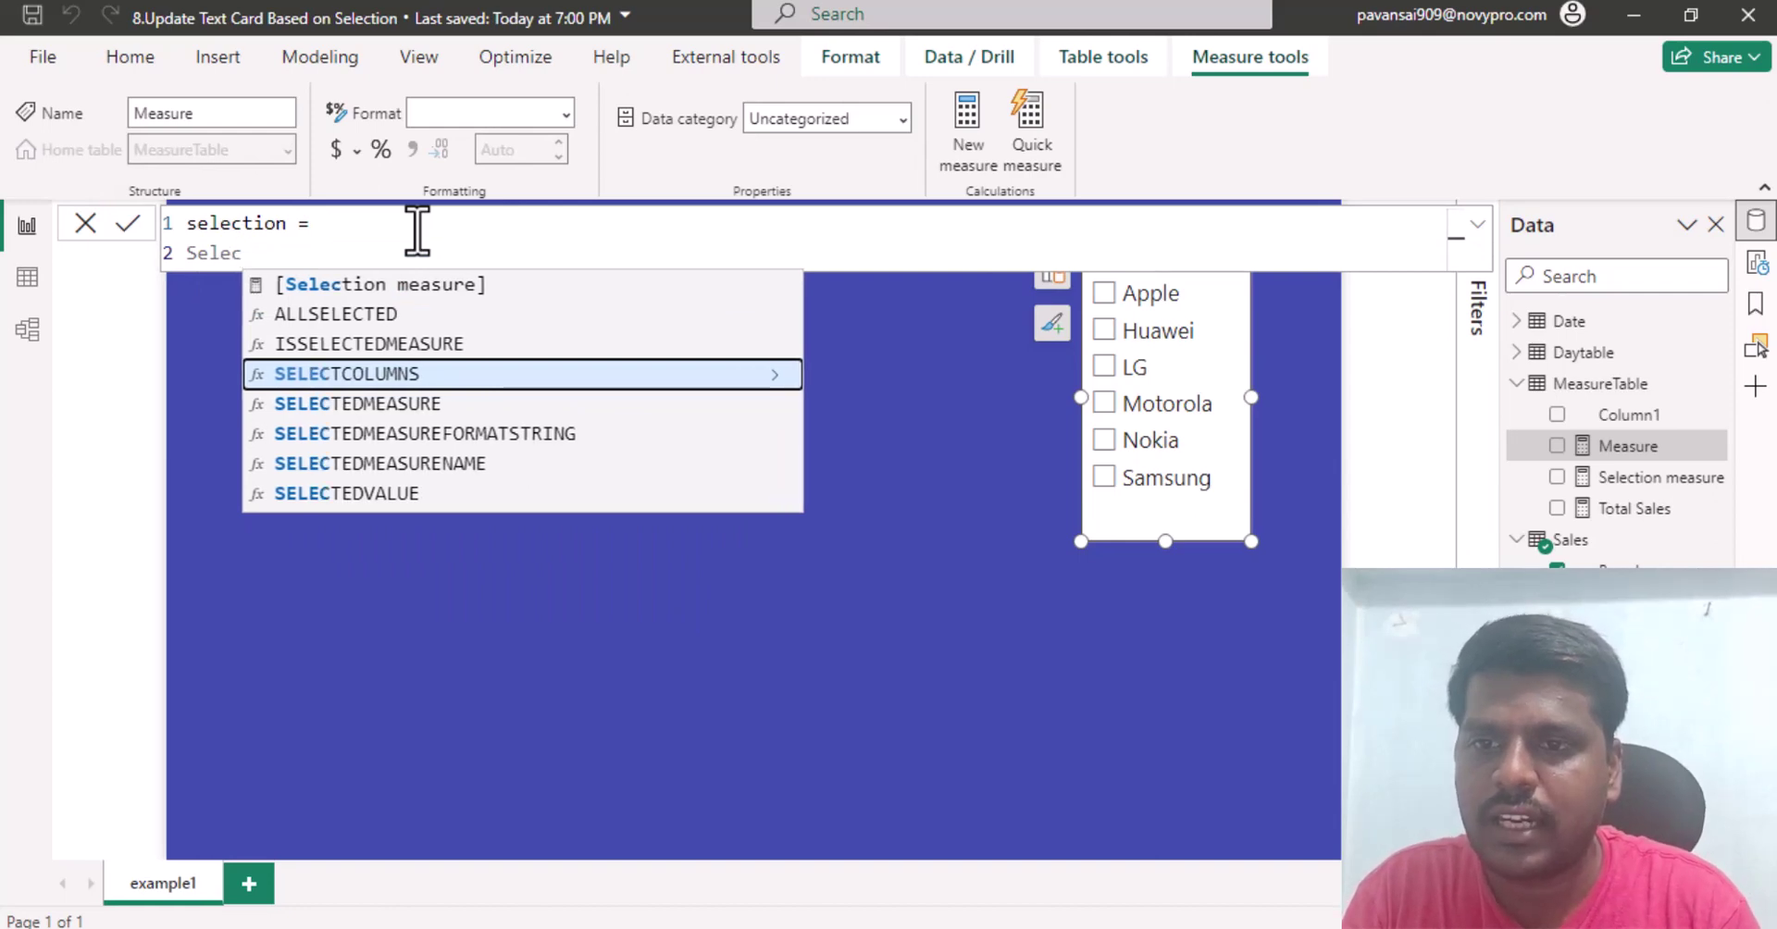
key("Down")
key("Down")
key("Down")
key("Down")
key("Tab")
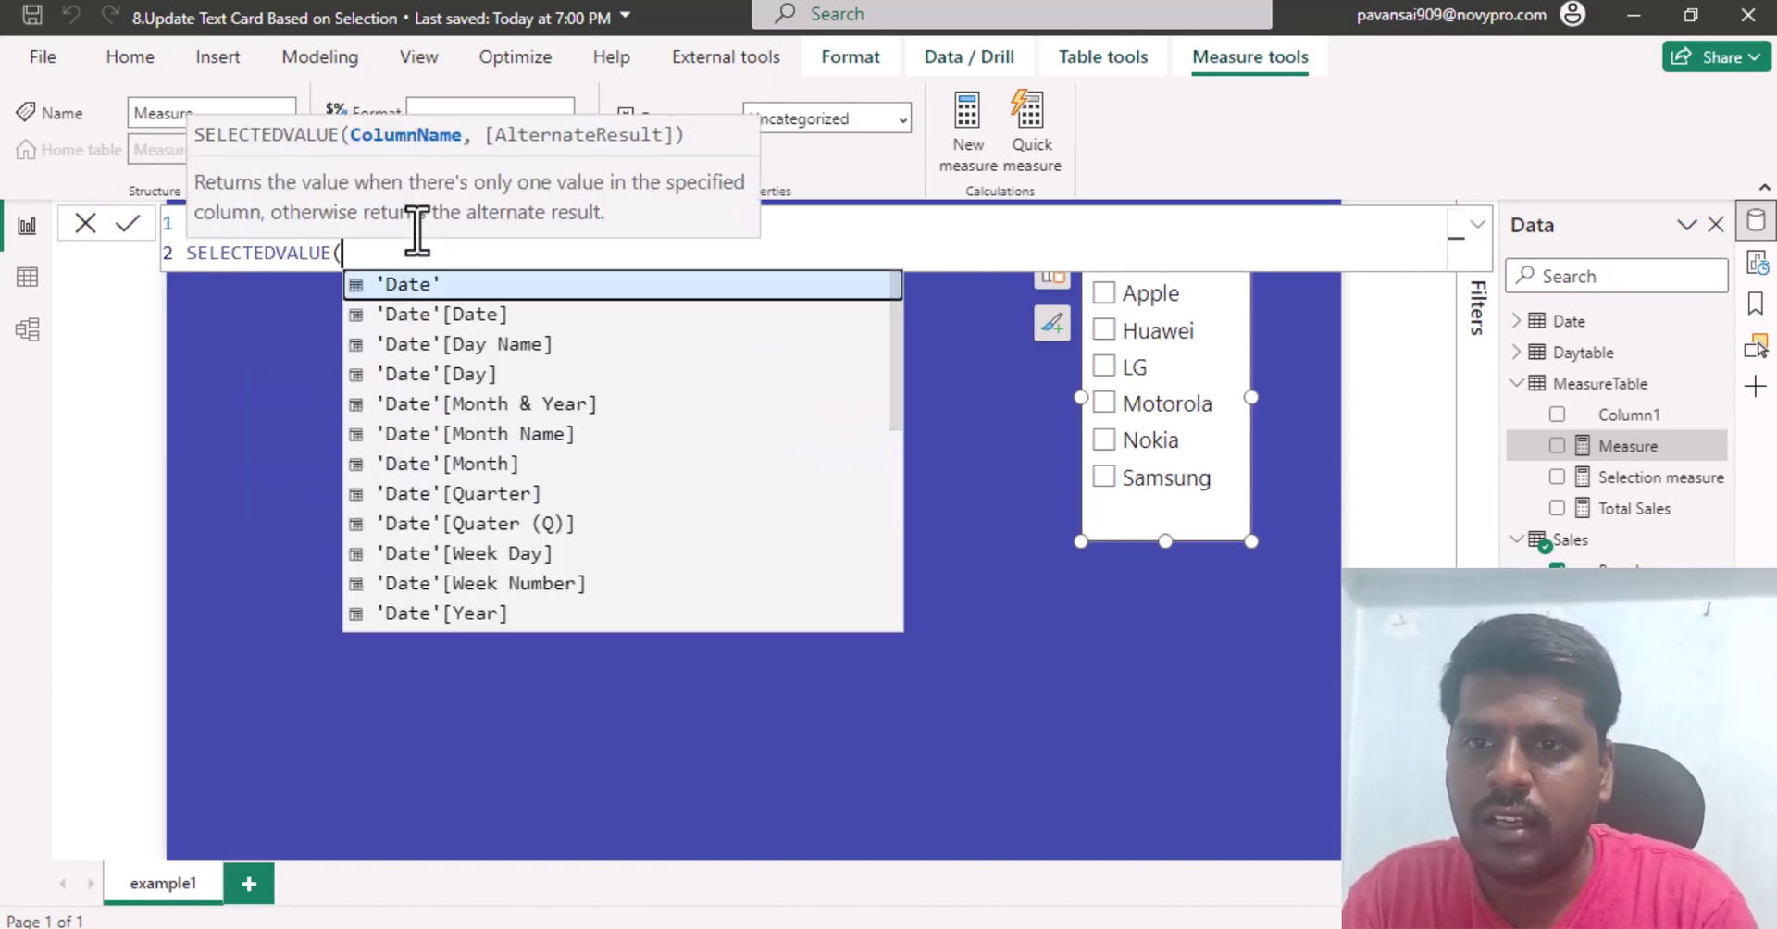
type("bran")
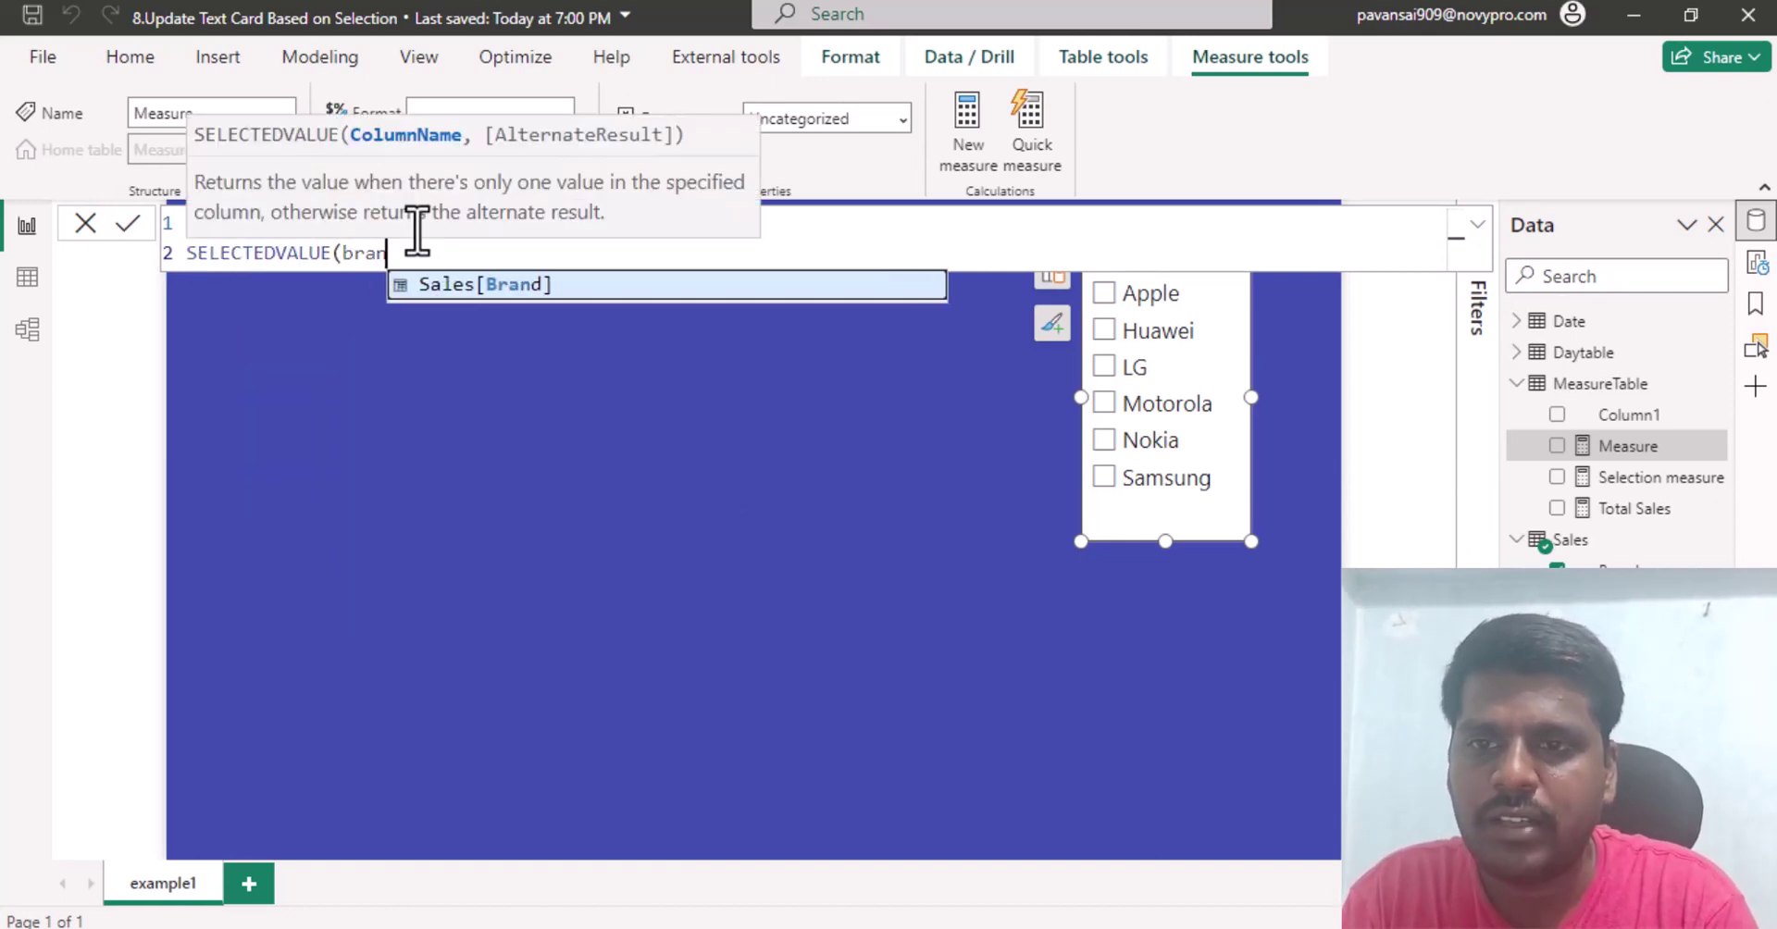
key("Tab")
type(",")
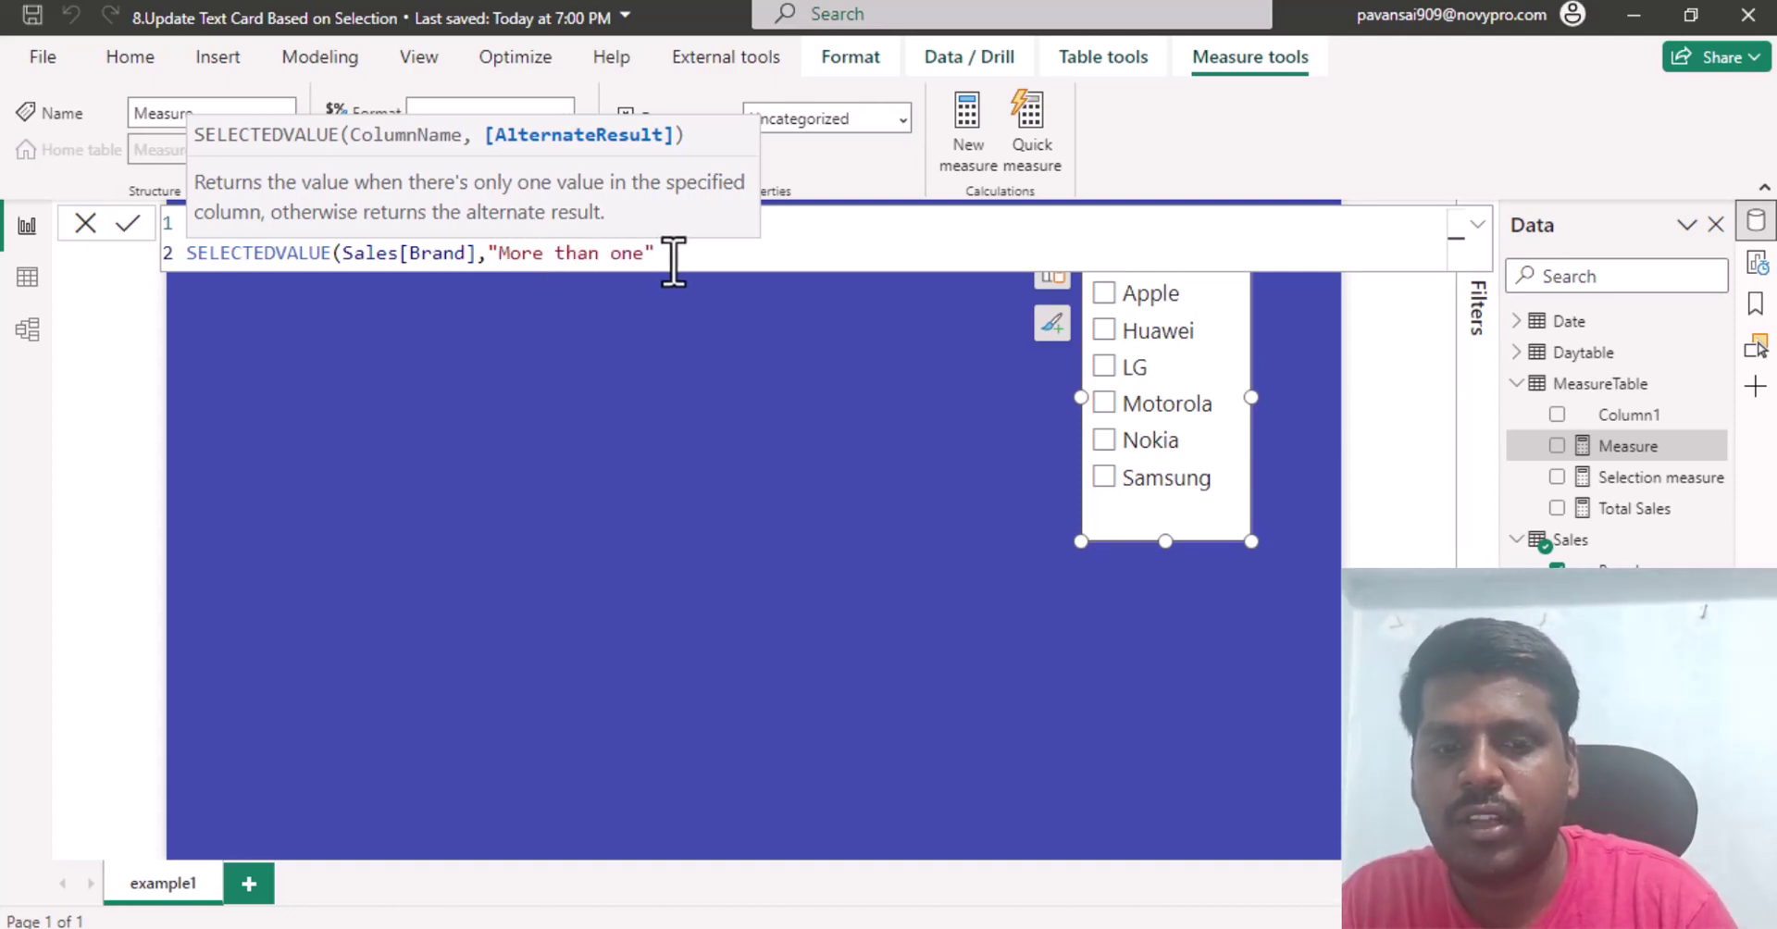
type(")")
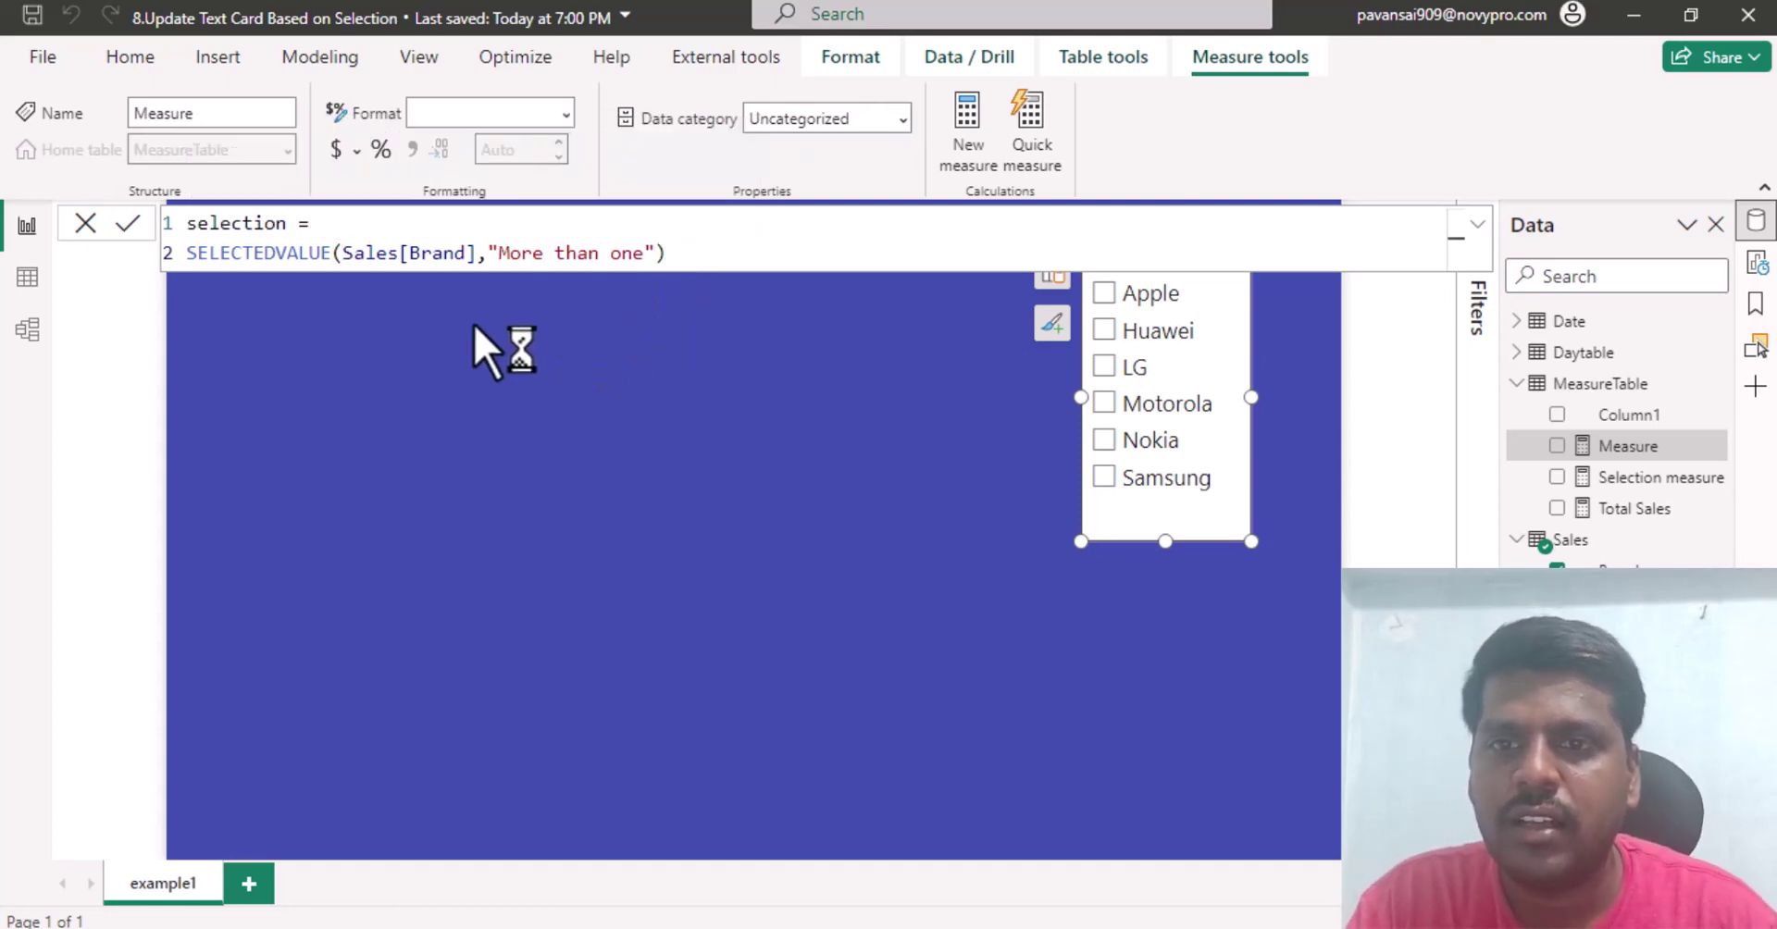
key("Return")
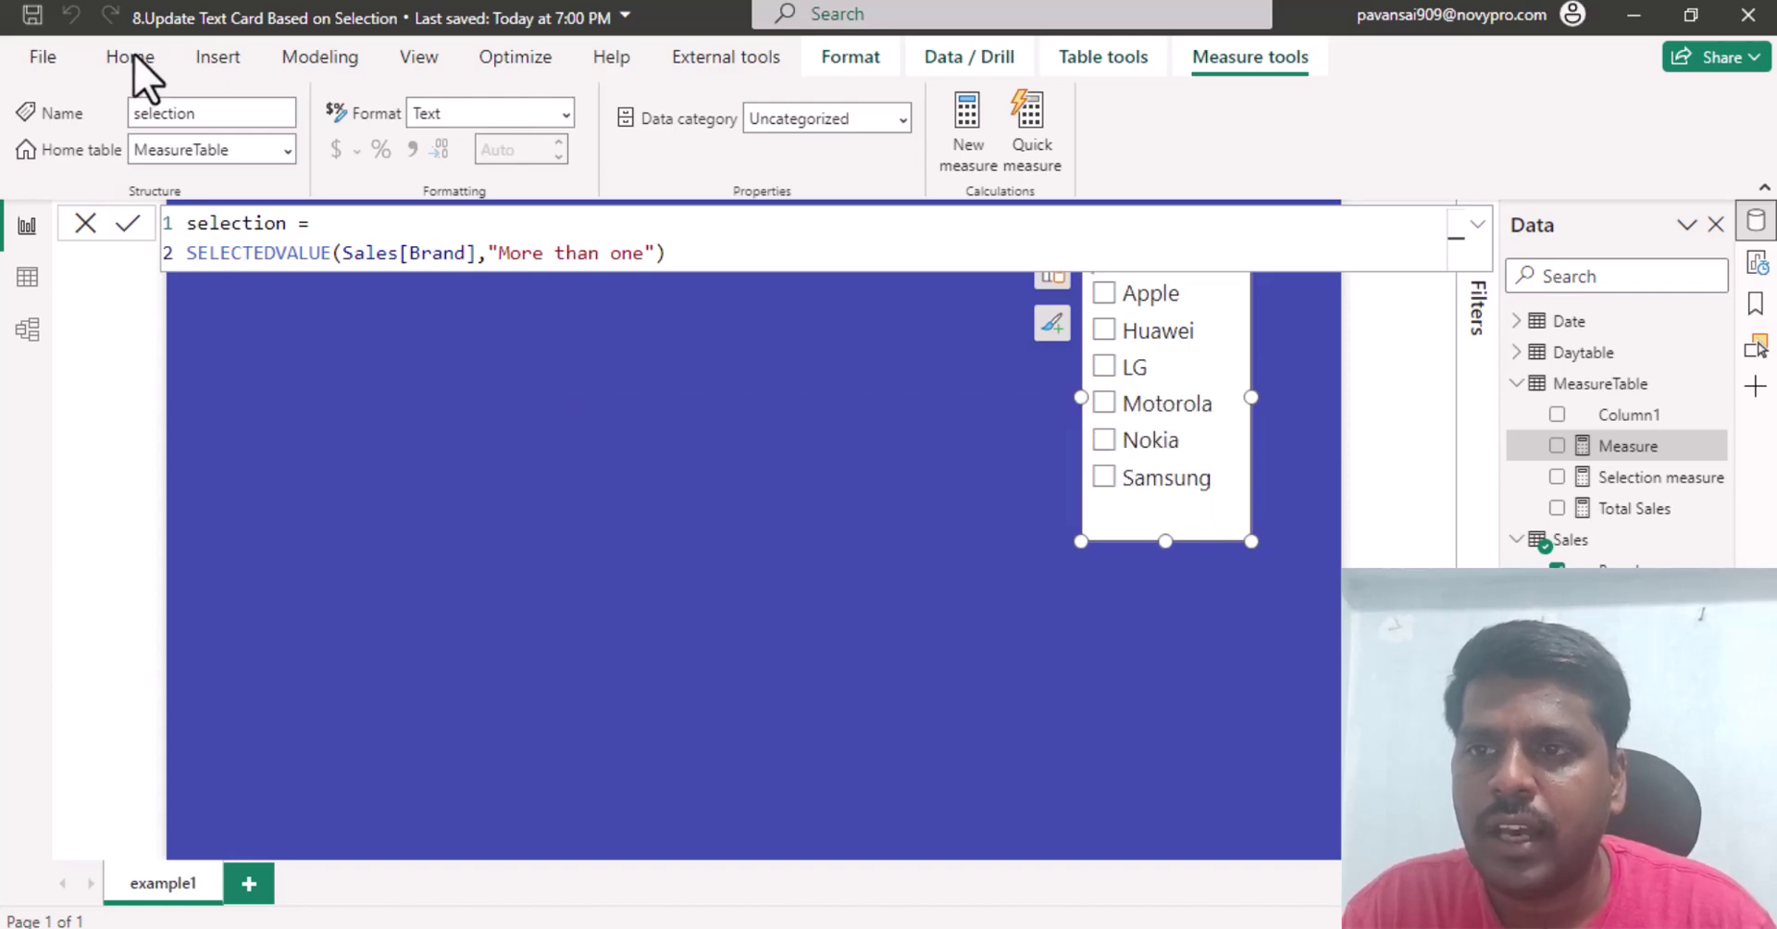
Add a card visual to the report page and populate it with the selection measure.
left_click(134, 58)
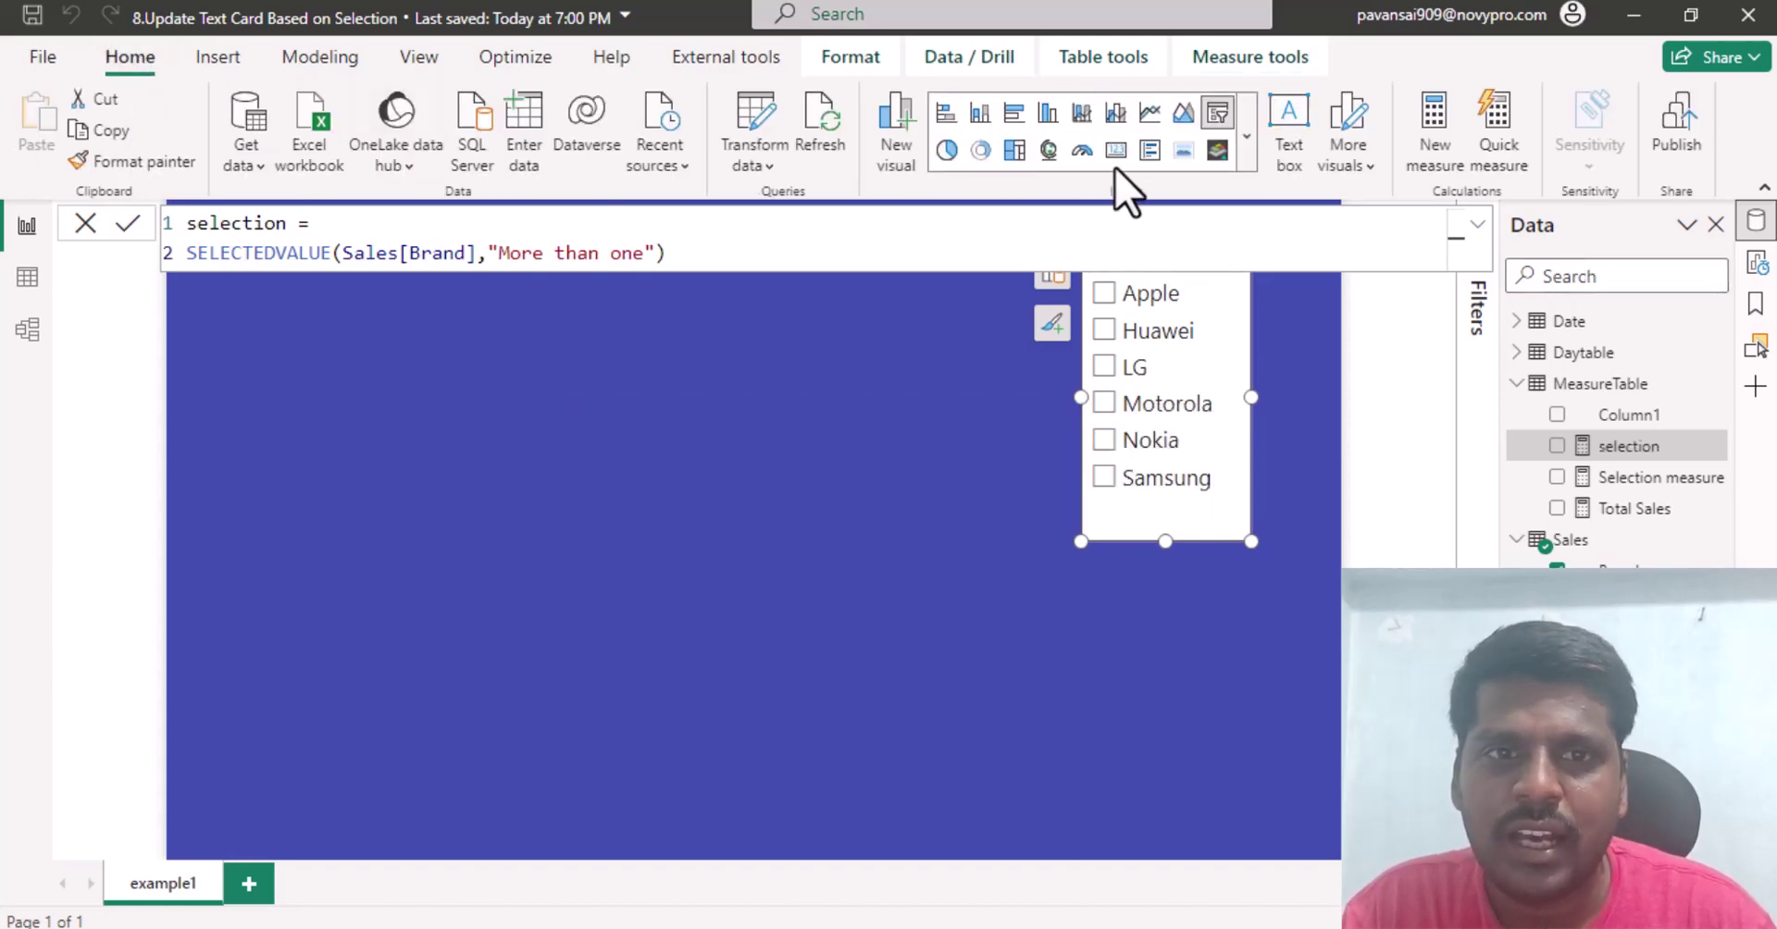
key("Escape")
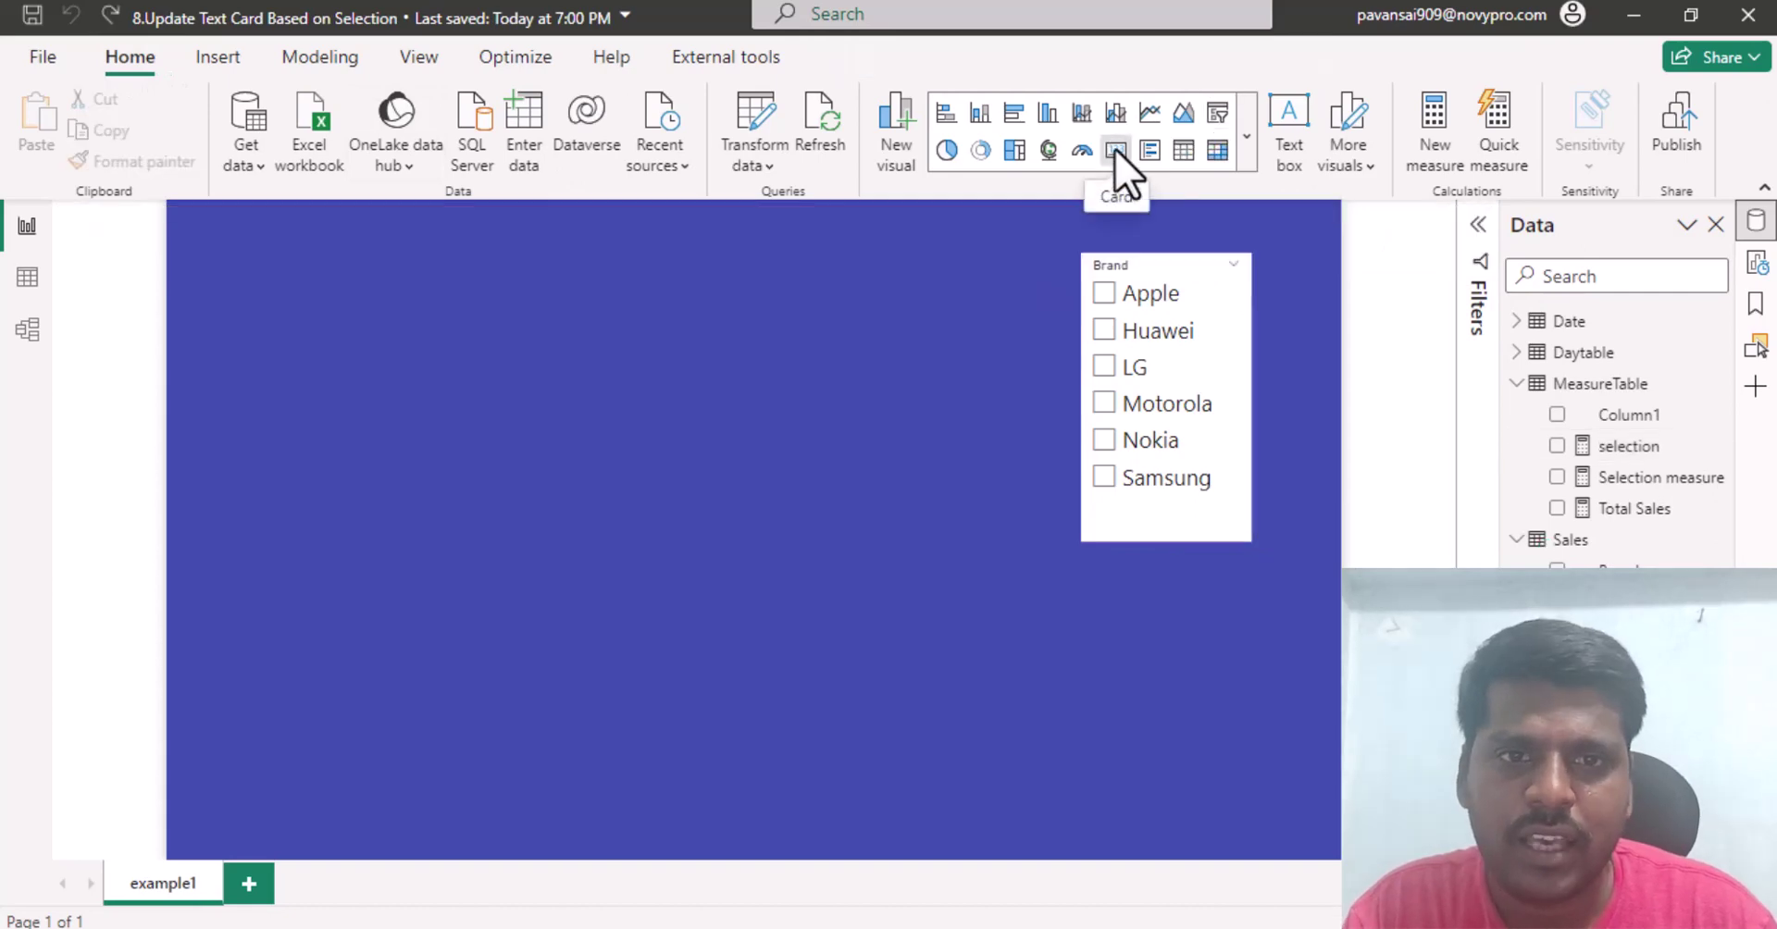
left_click(1115, 151)
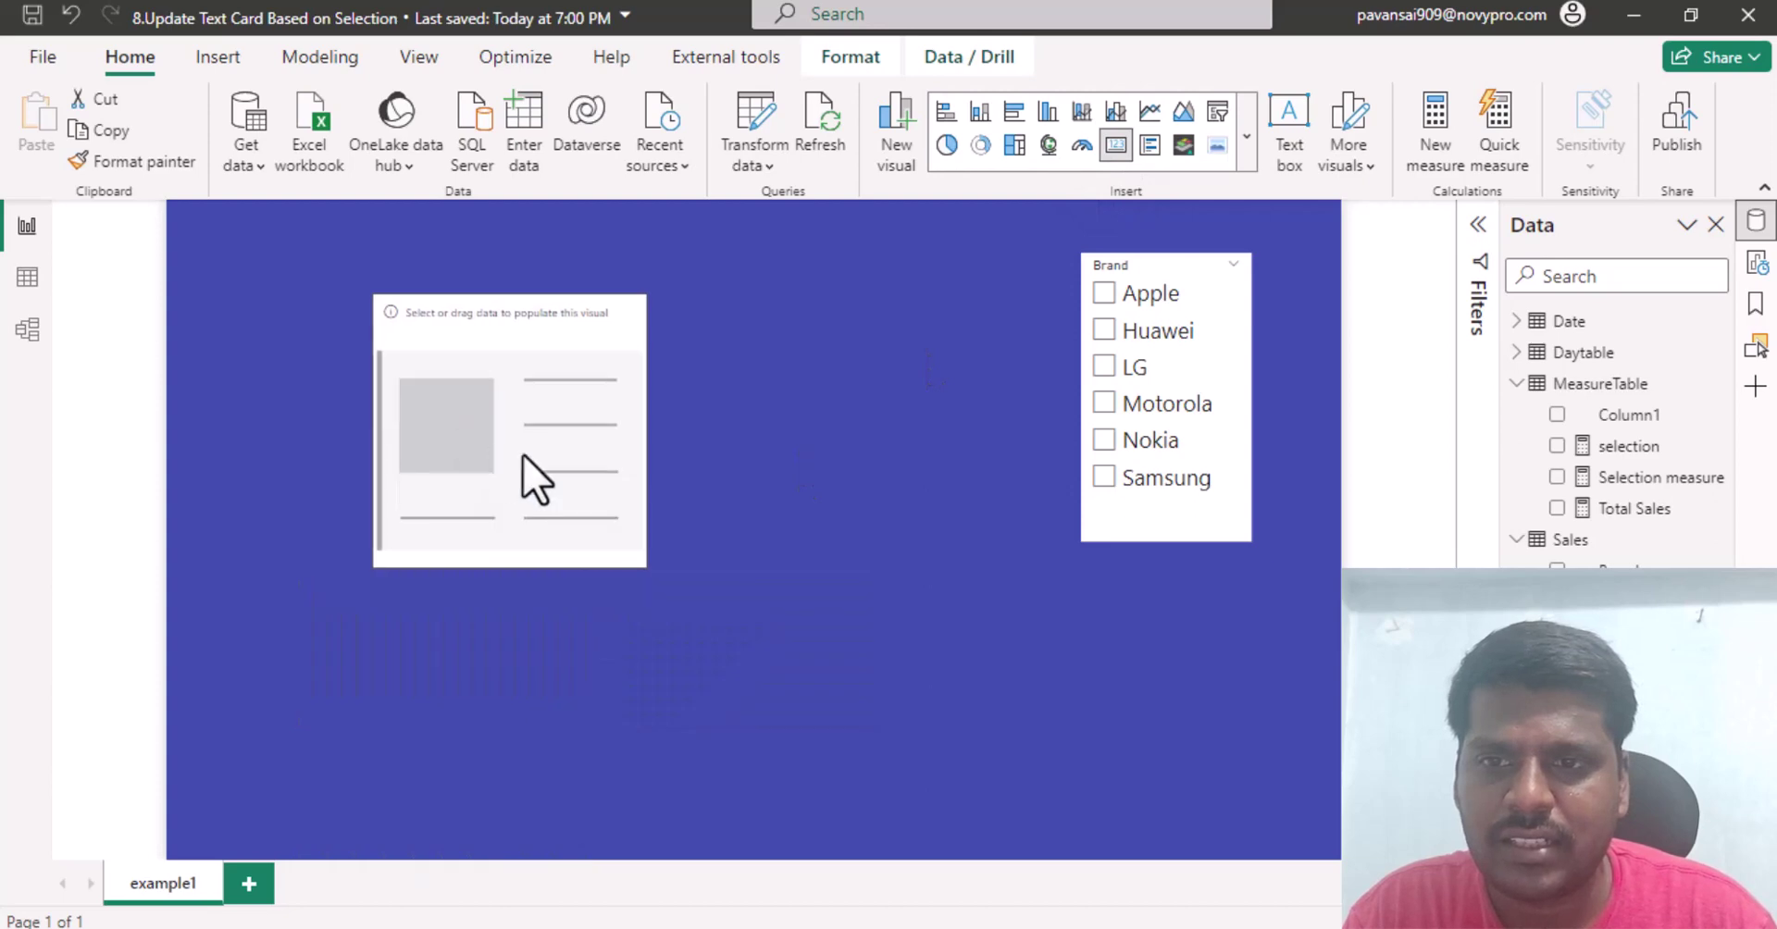
left_click(798, 509)
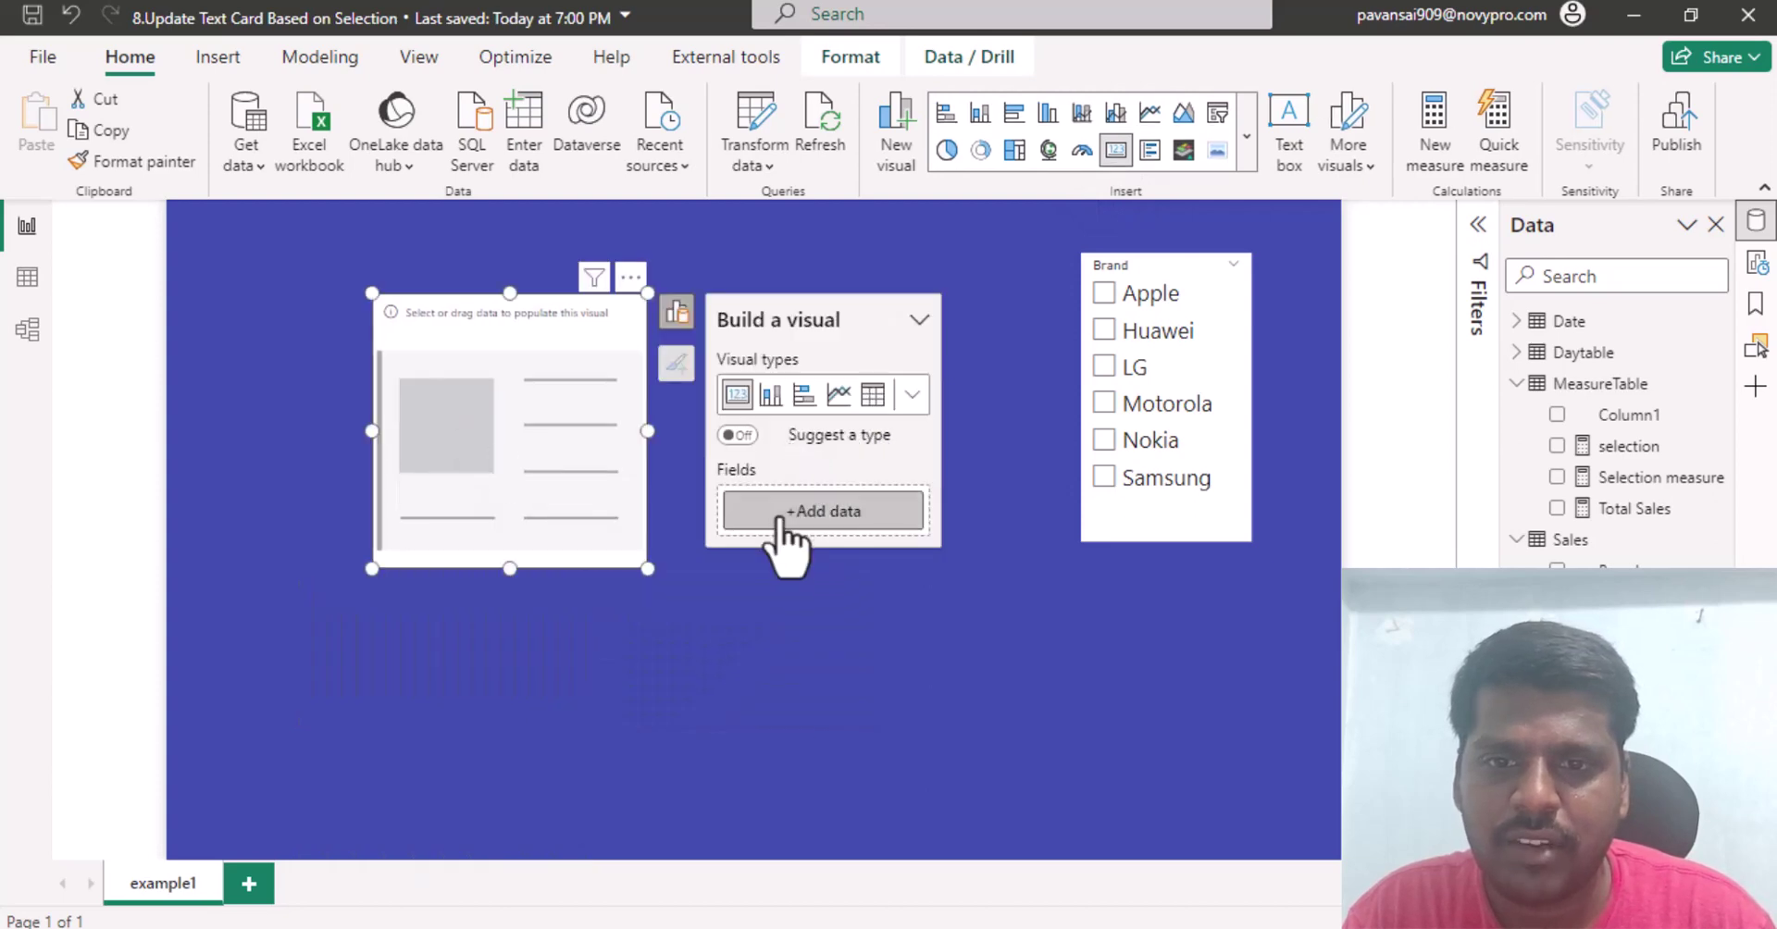
left_click(1028, 185)
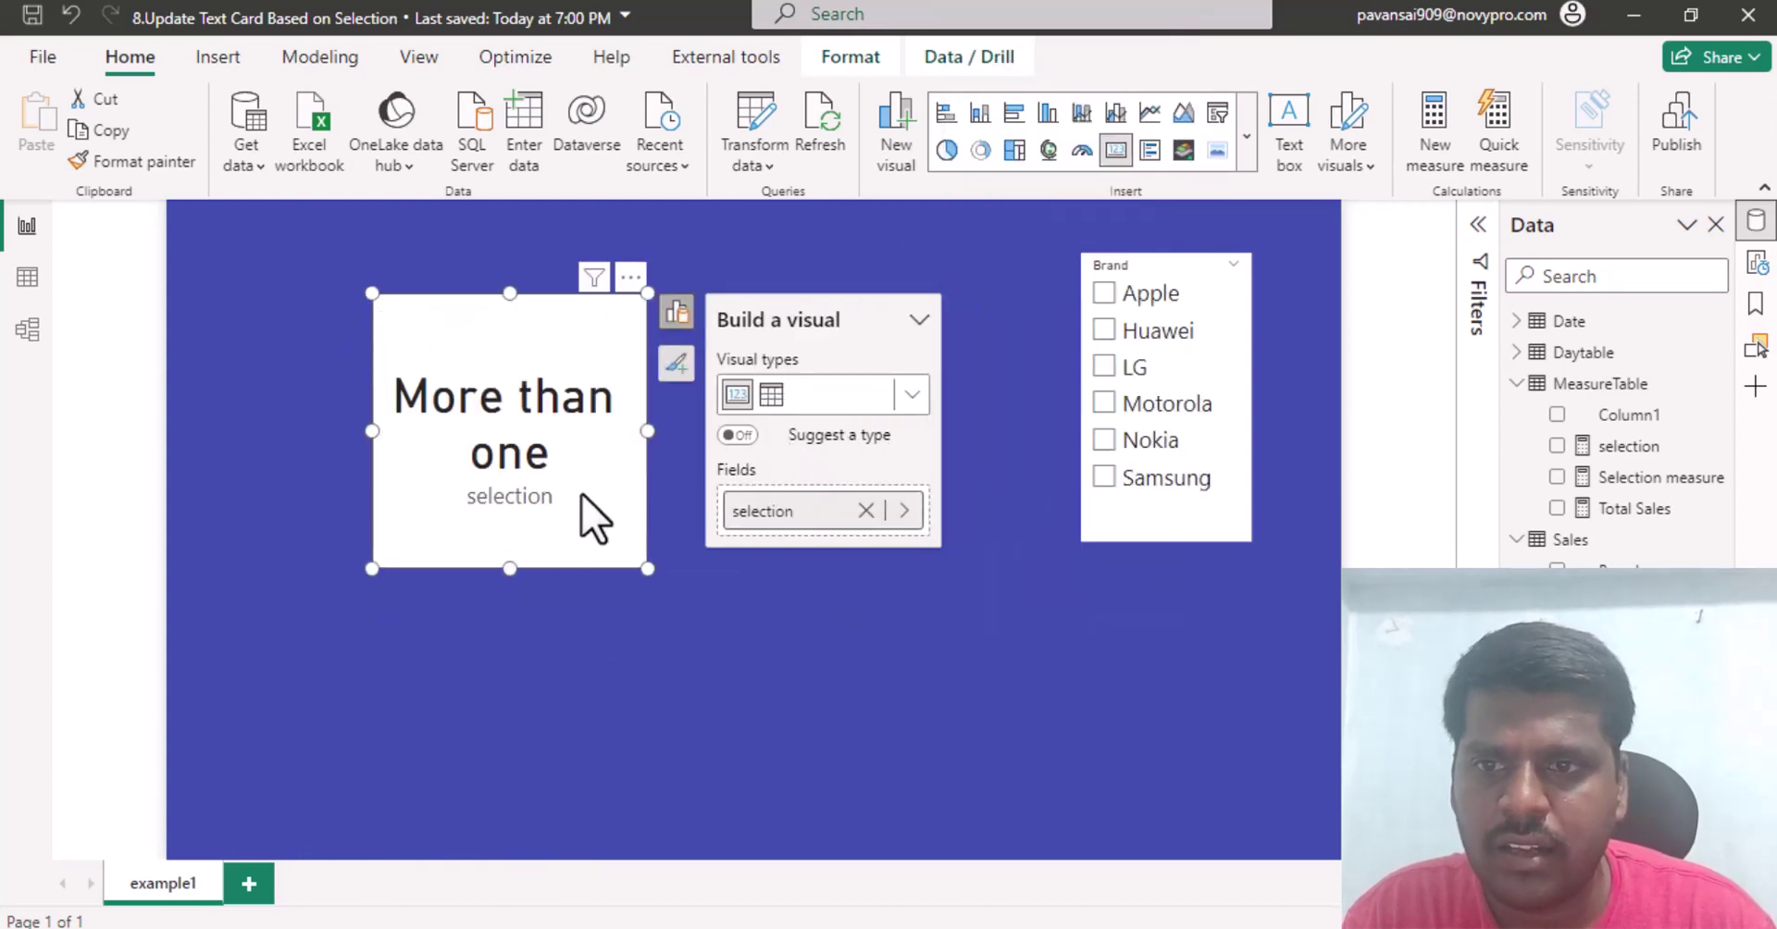
Resize the new card to a wide, short rectangle that fits its text on one line.
left_click_drag(648, 568, 726, 554)
left_click(893, 532)
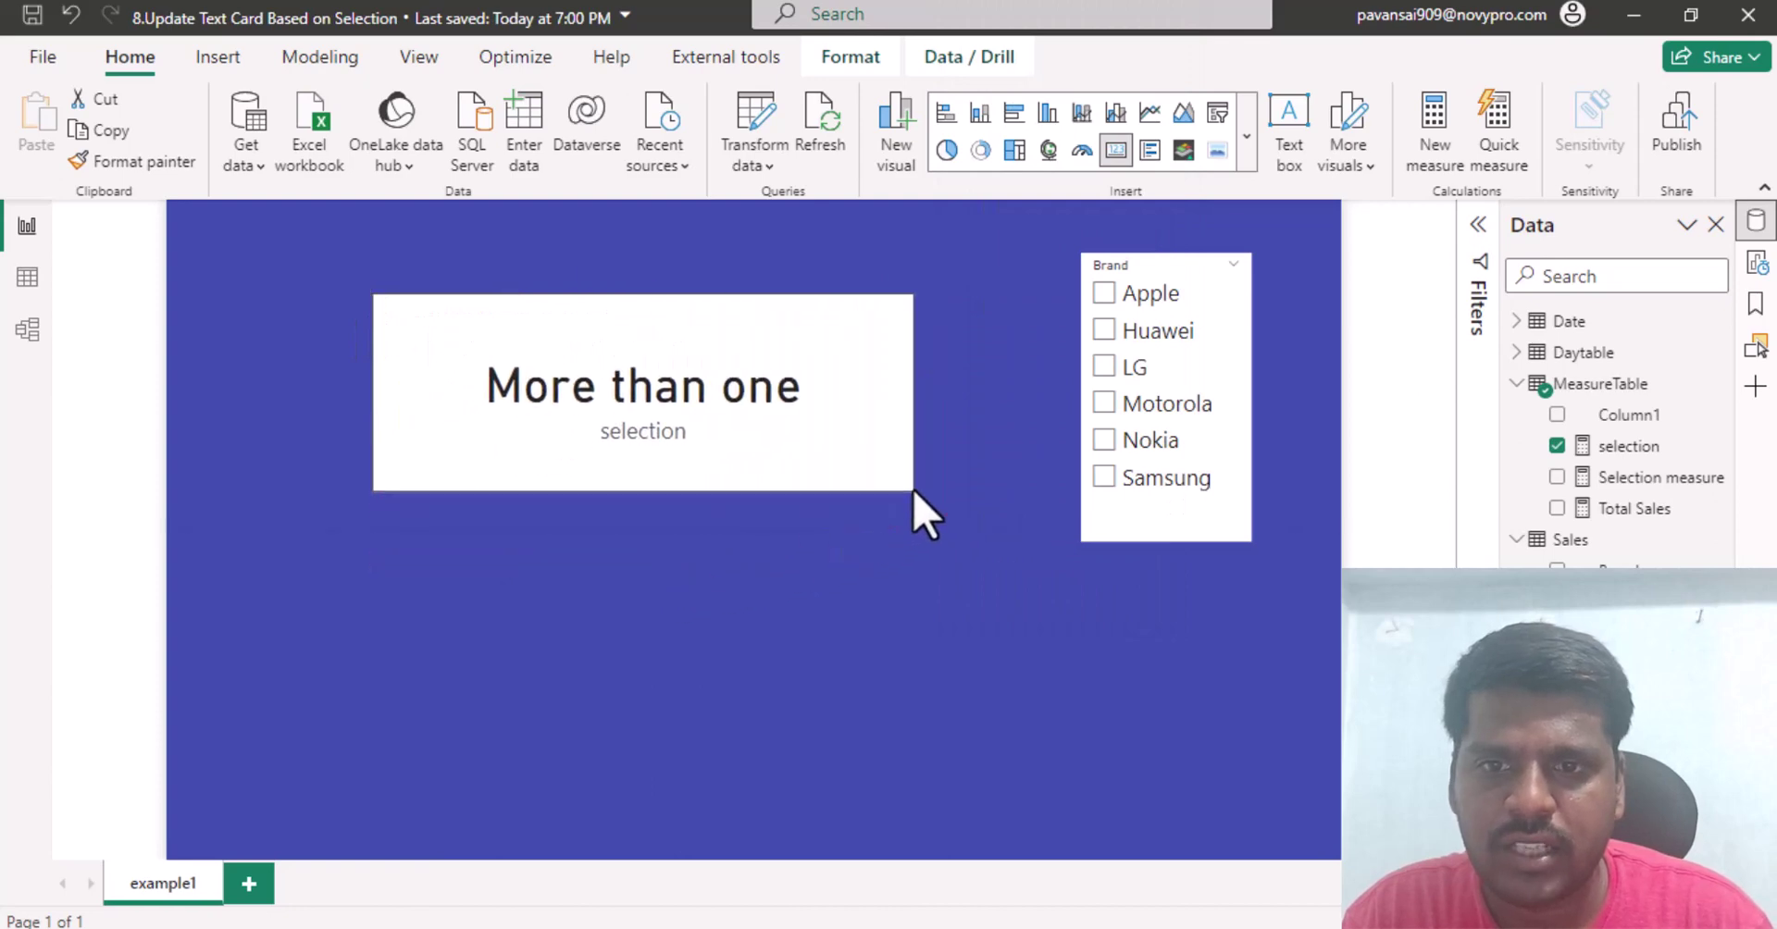
left_click(737, 470)
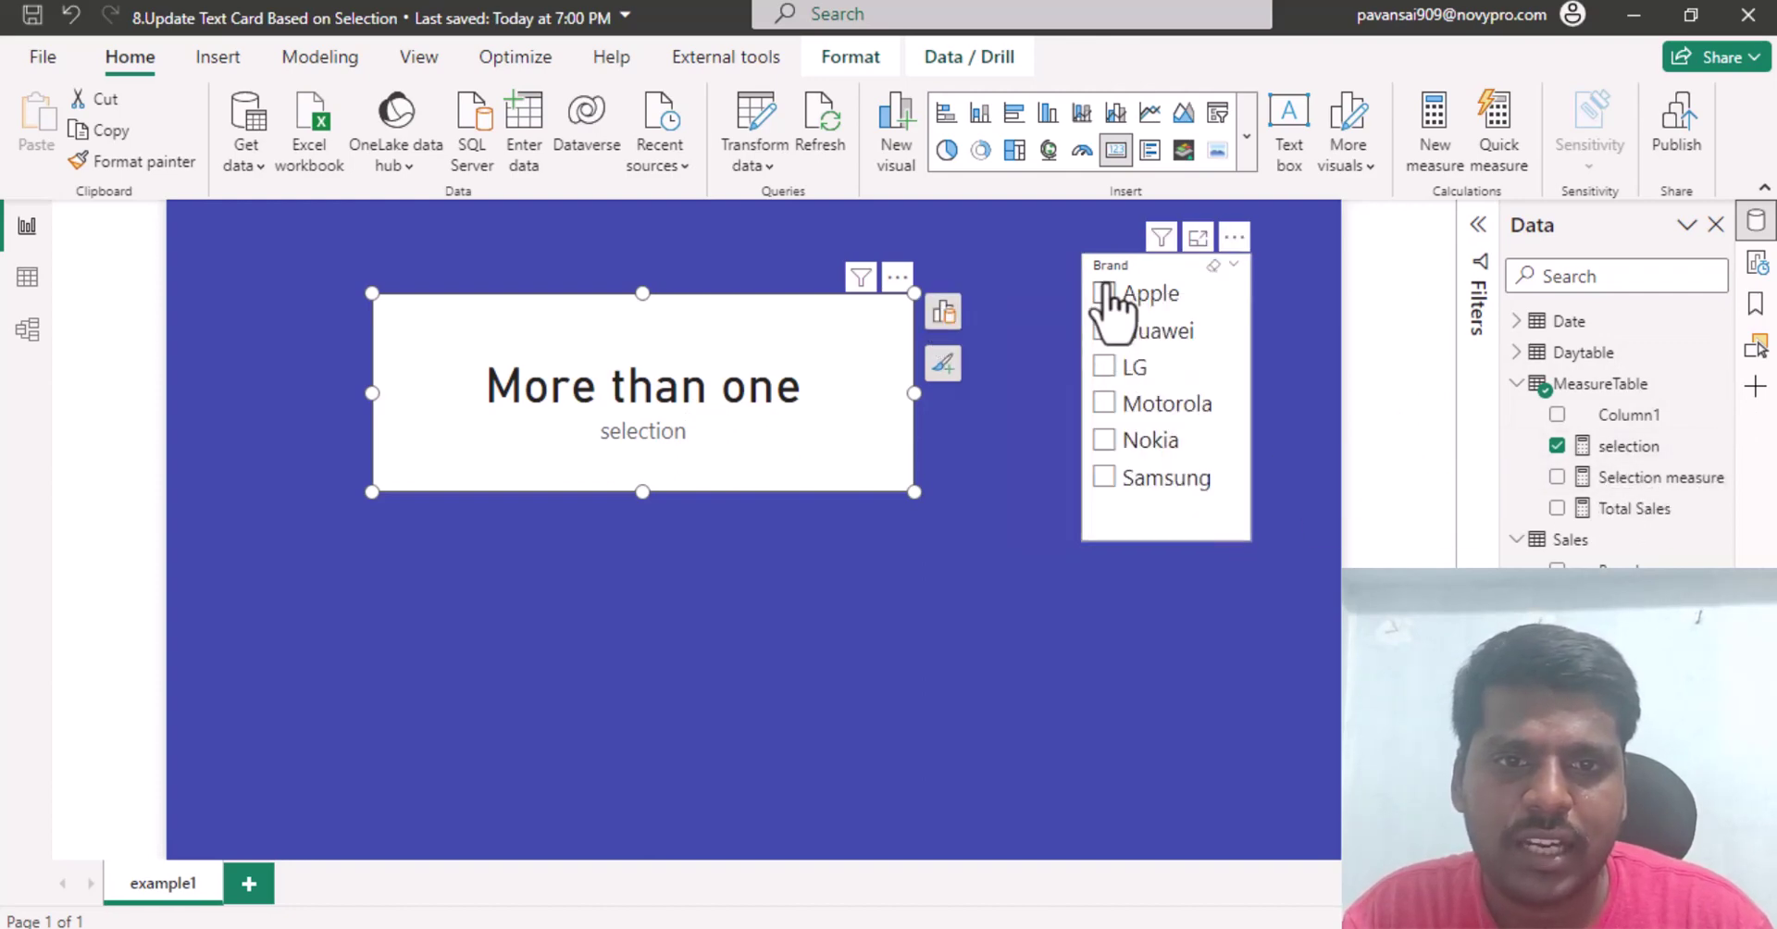
Test the new card by selecting Apple and adding Huawei in the Brand slicer.
left_click(1104, 294)
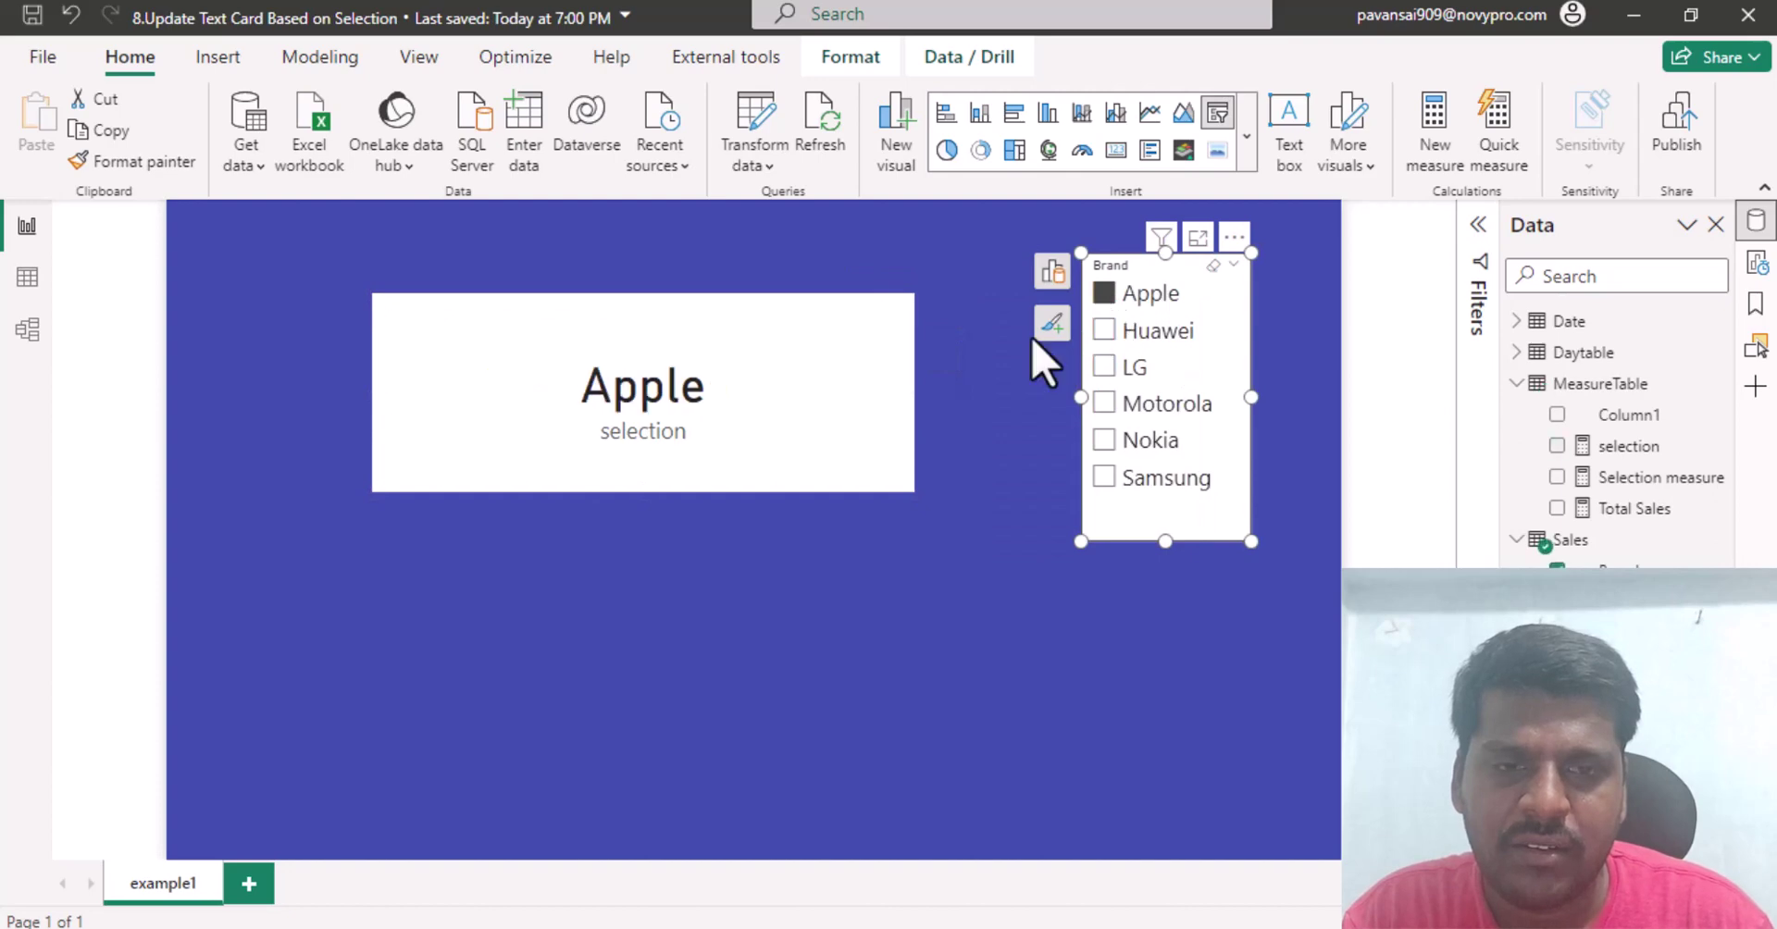
left_click(1105, 331)
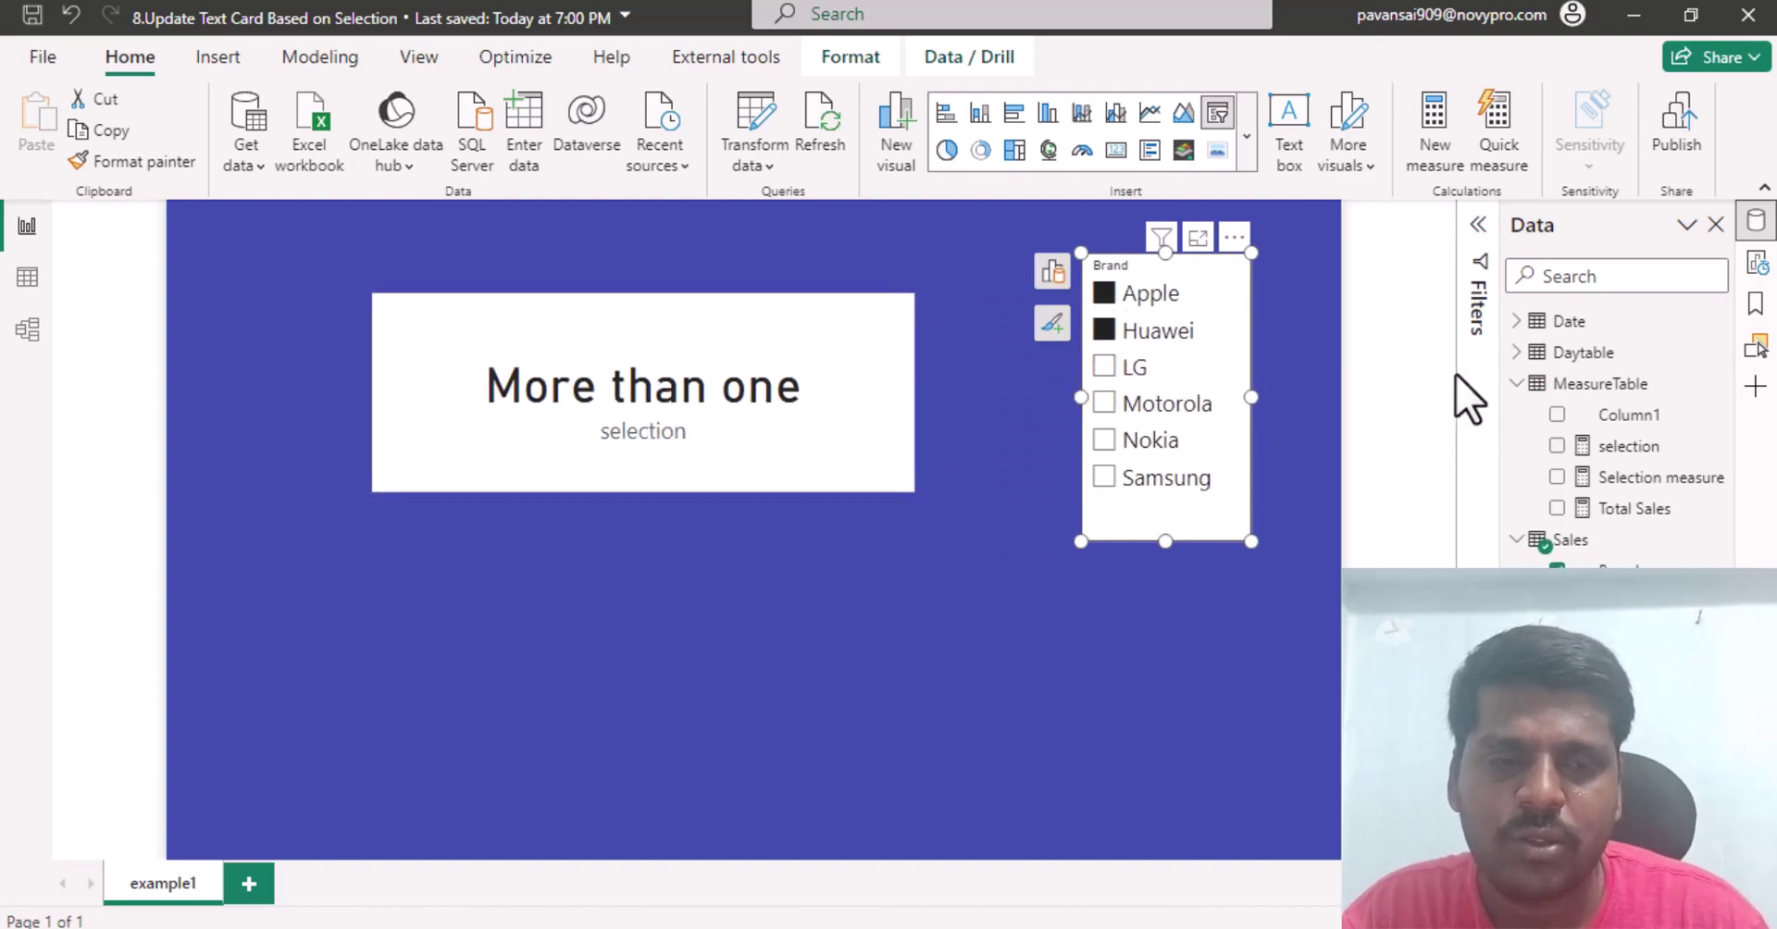
Open the selection measure and start an IF( function on a new line above its SELECTEDVALUE expression.
left_click(1599, 445)
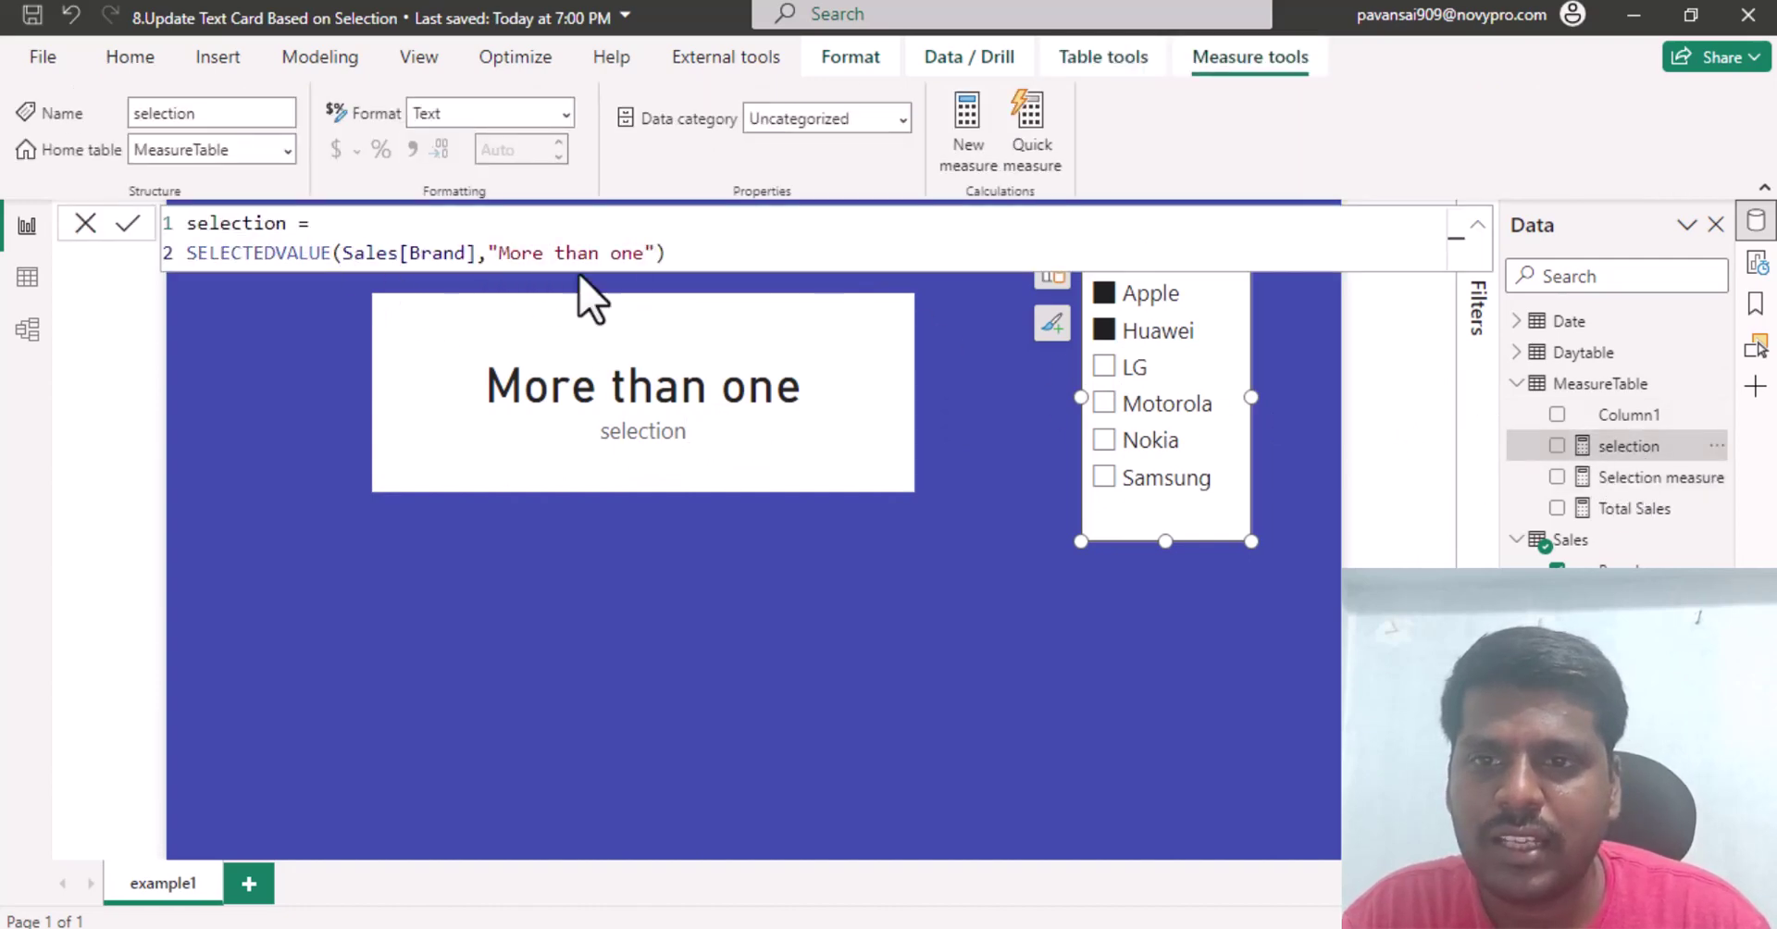
left_click_drag(488, 253, 661, 256)
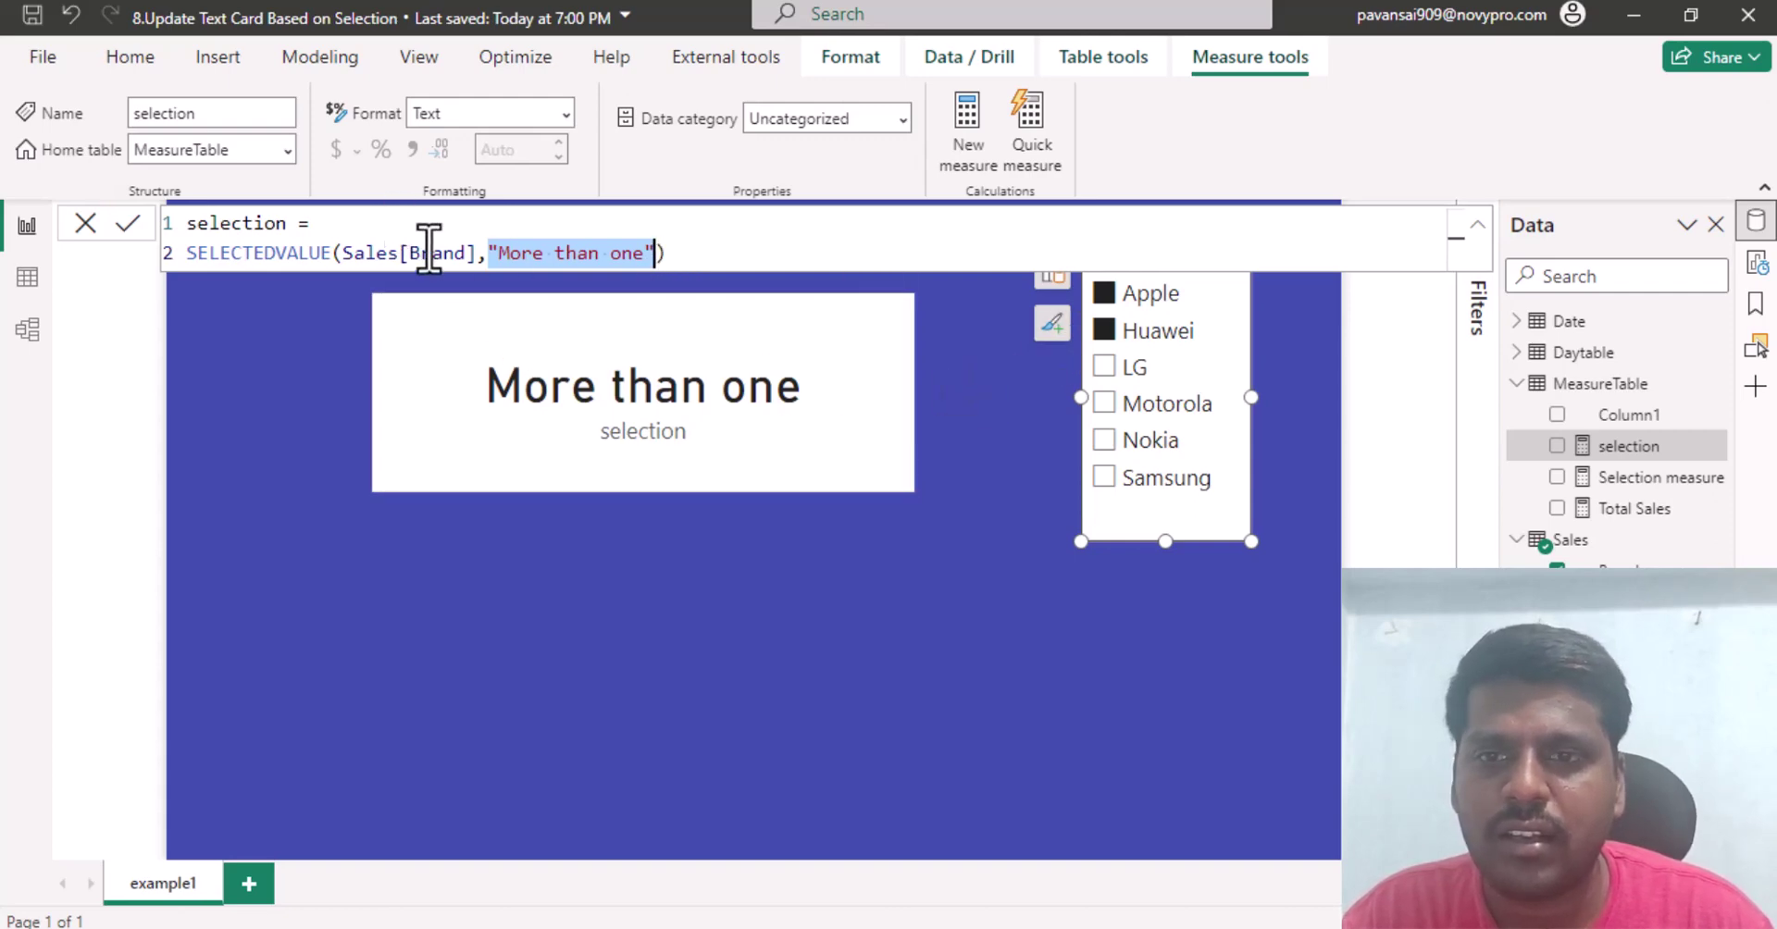
left_click(409, 224)
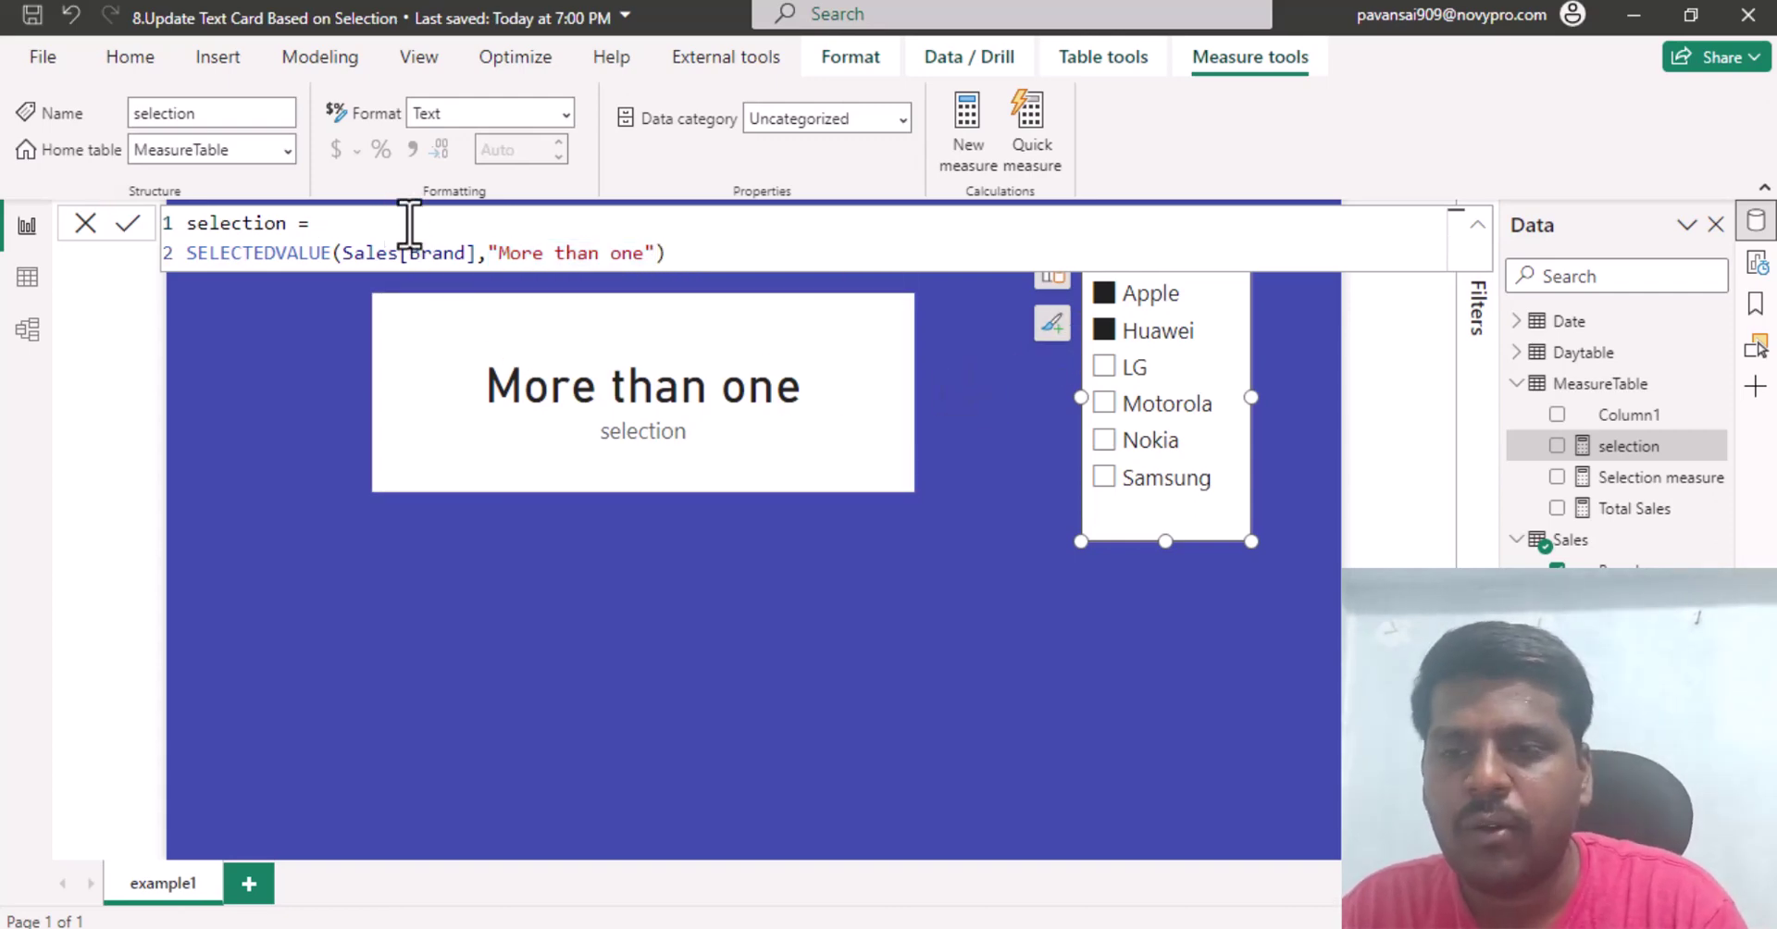
key("Return")
type("IF(")
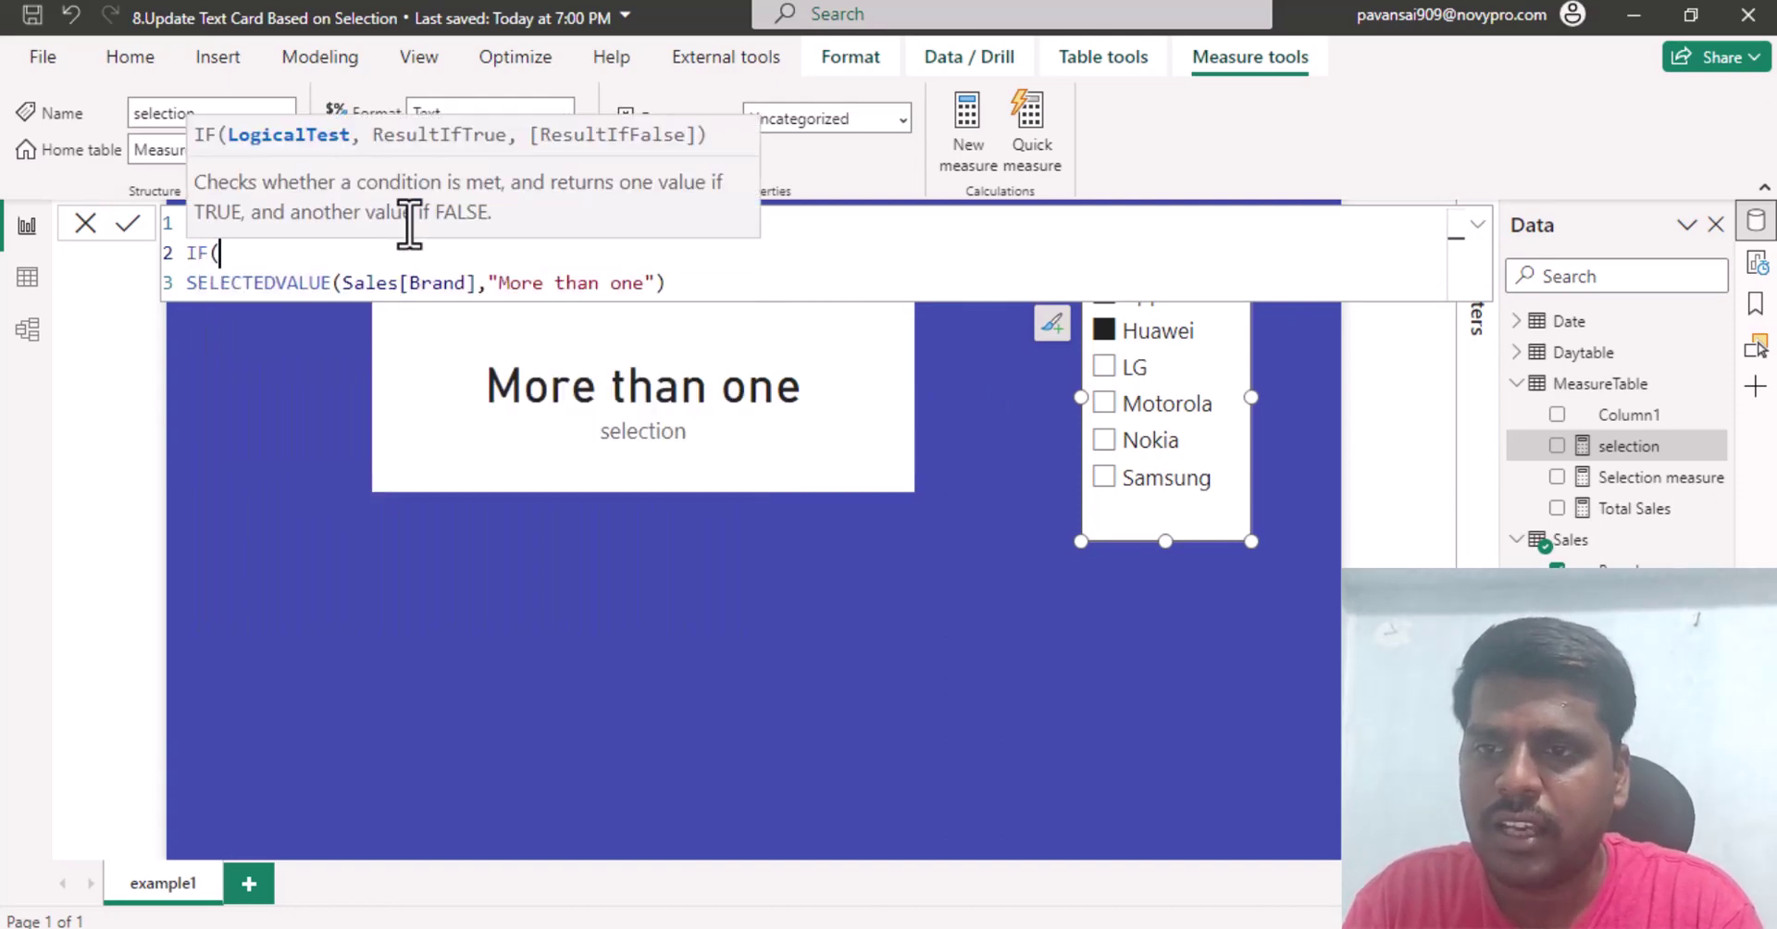
key("Return")
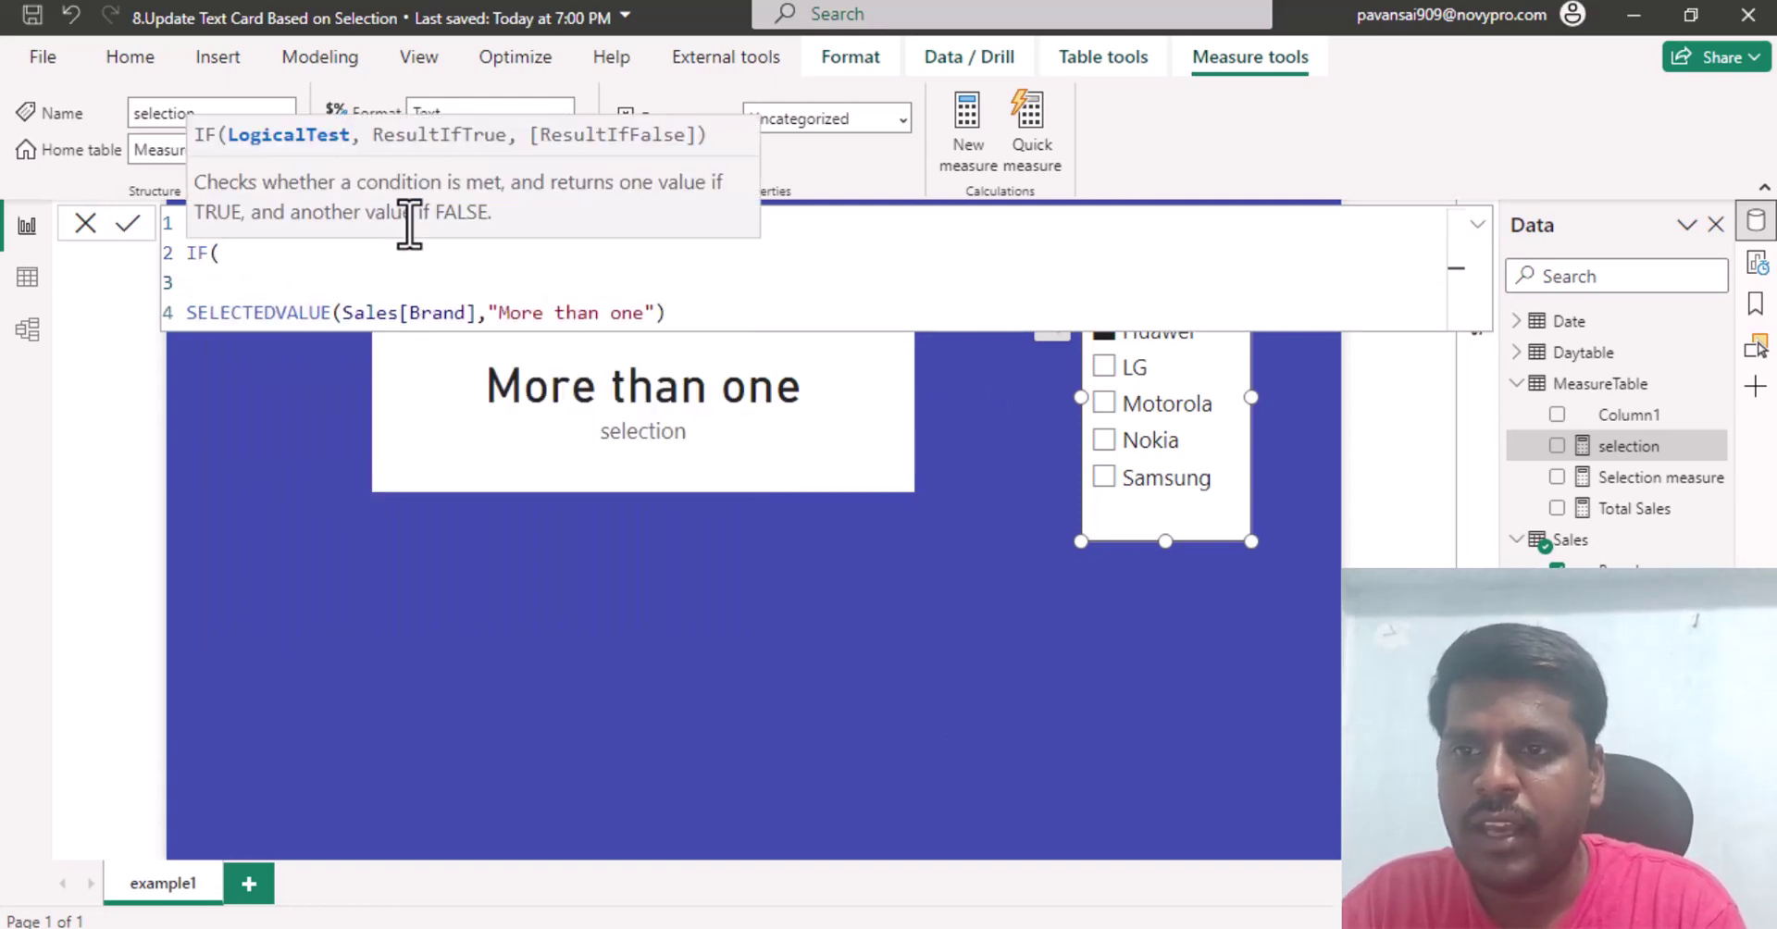
Enter ISFILTERED(Sales[Brand]) as the logical test of the IF function.
key("Tab")
type("is")
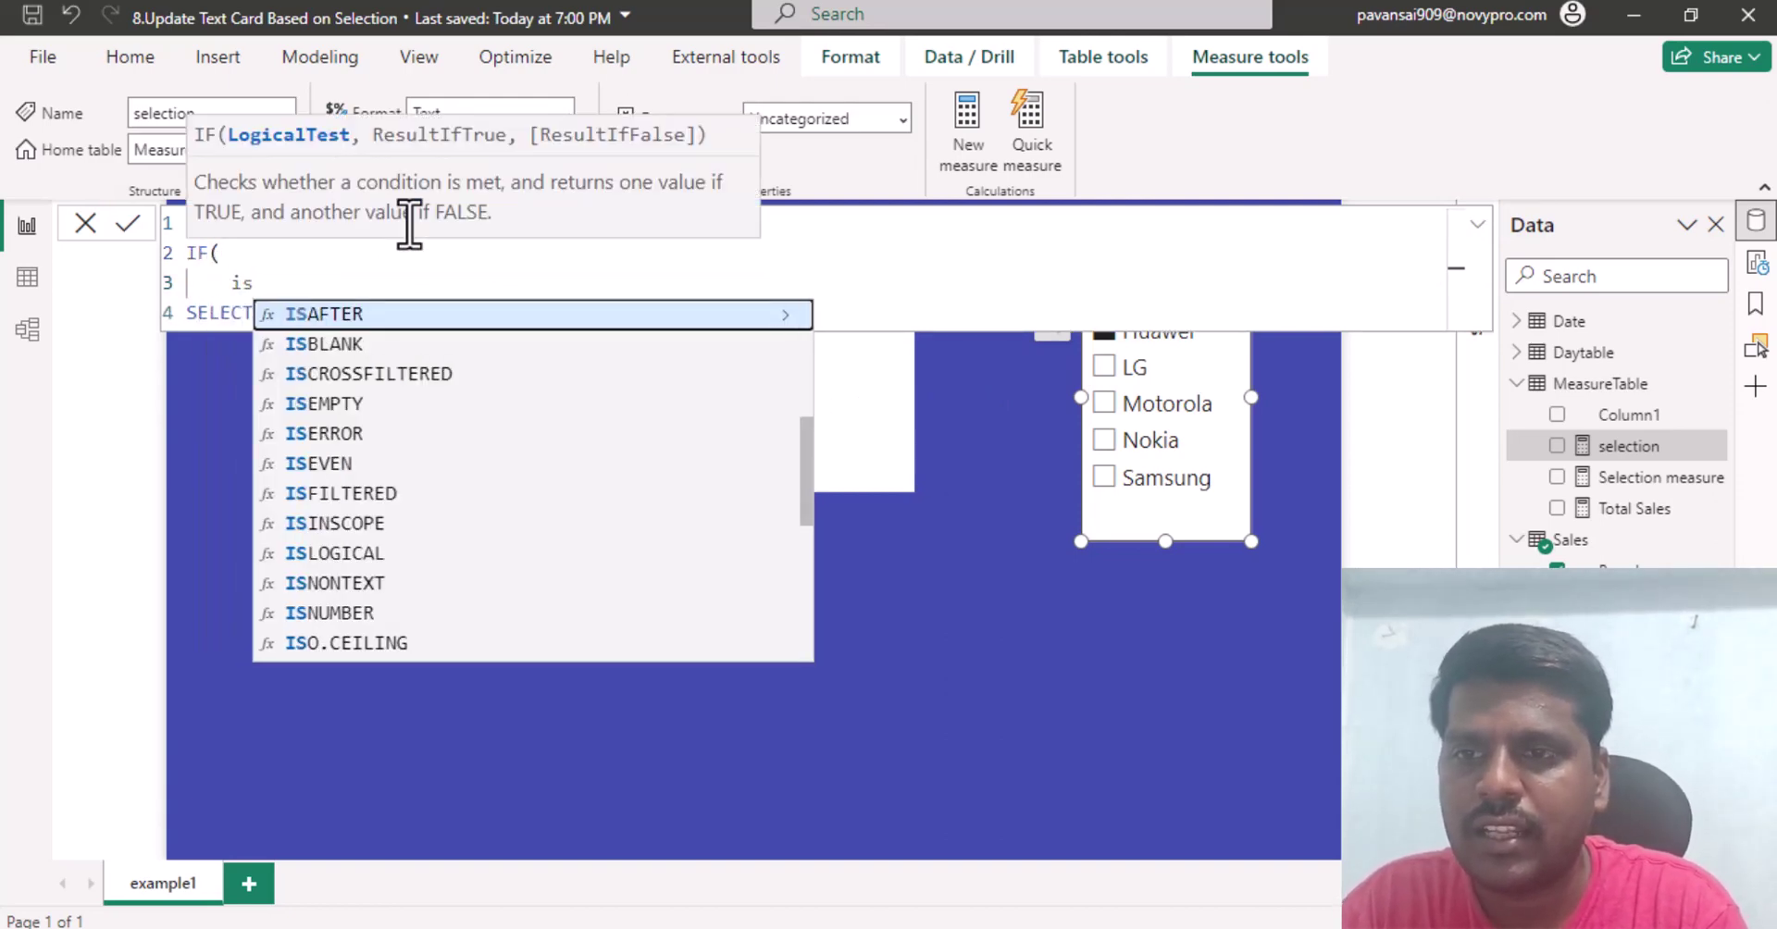
type("fi")
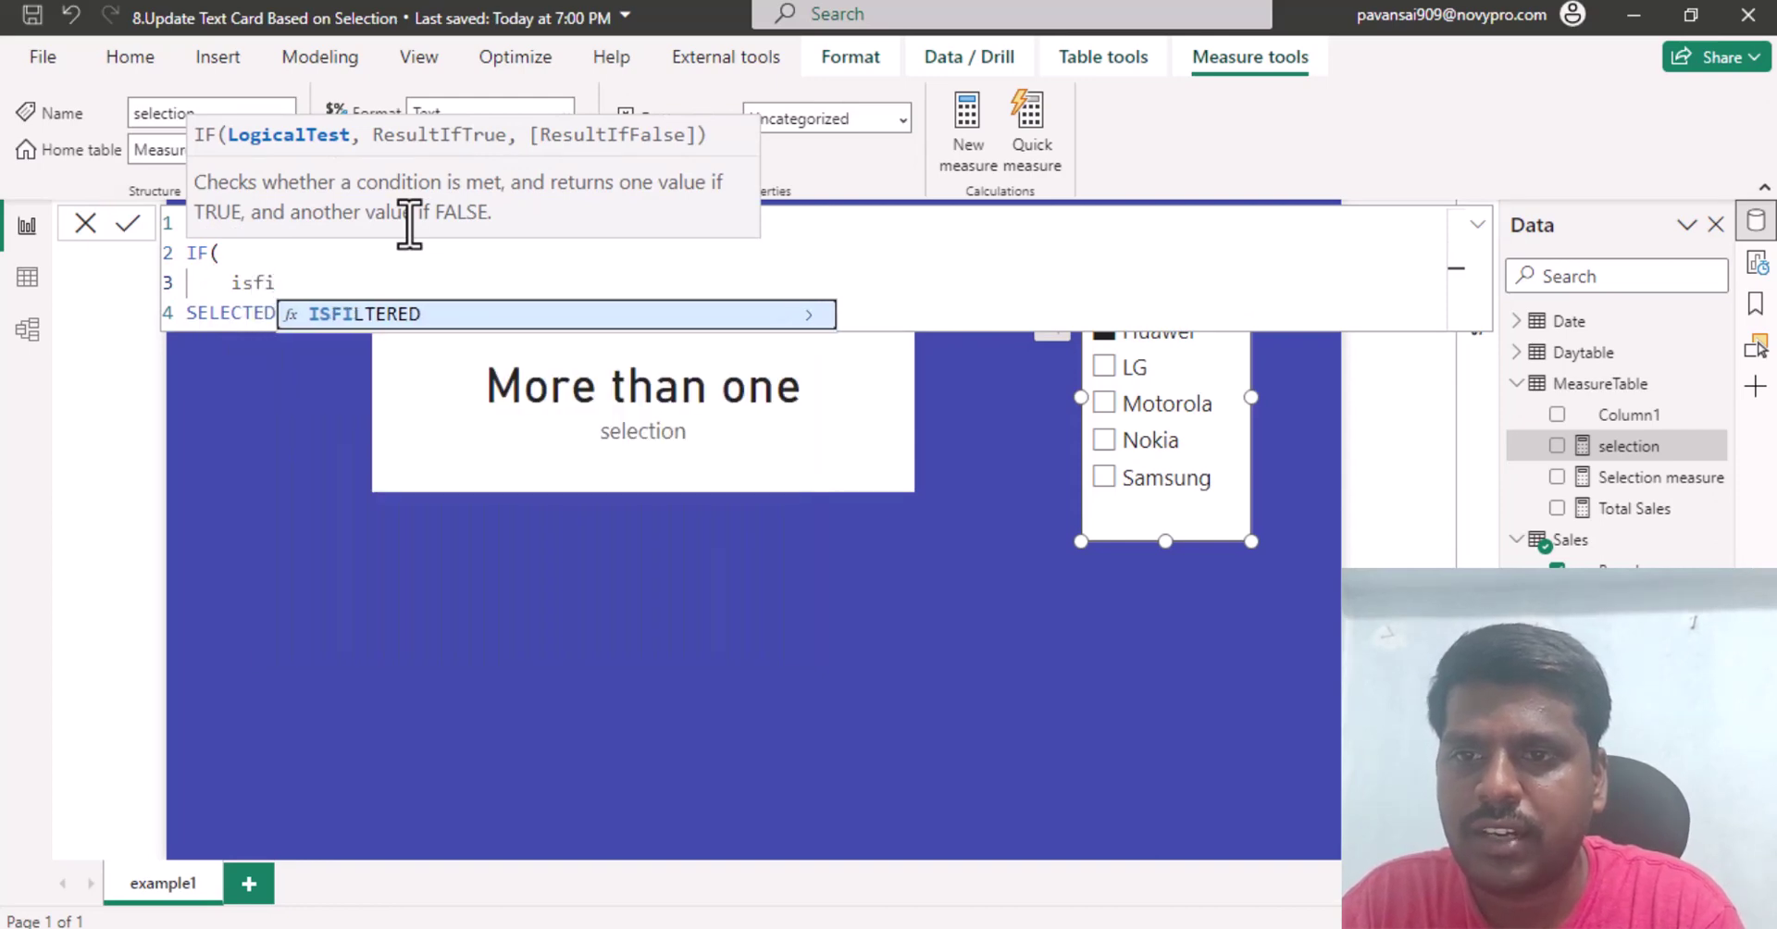
key("Tab")
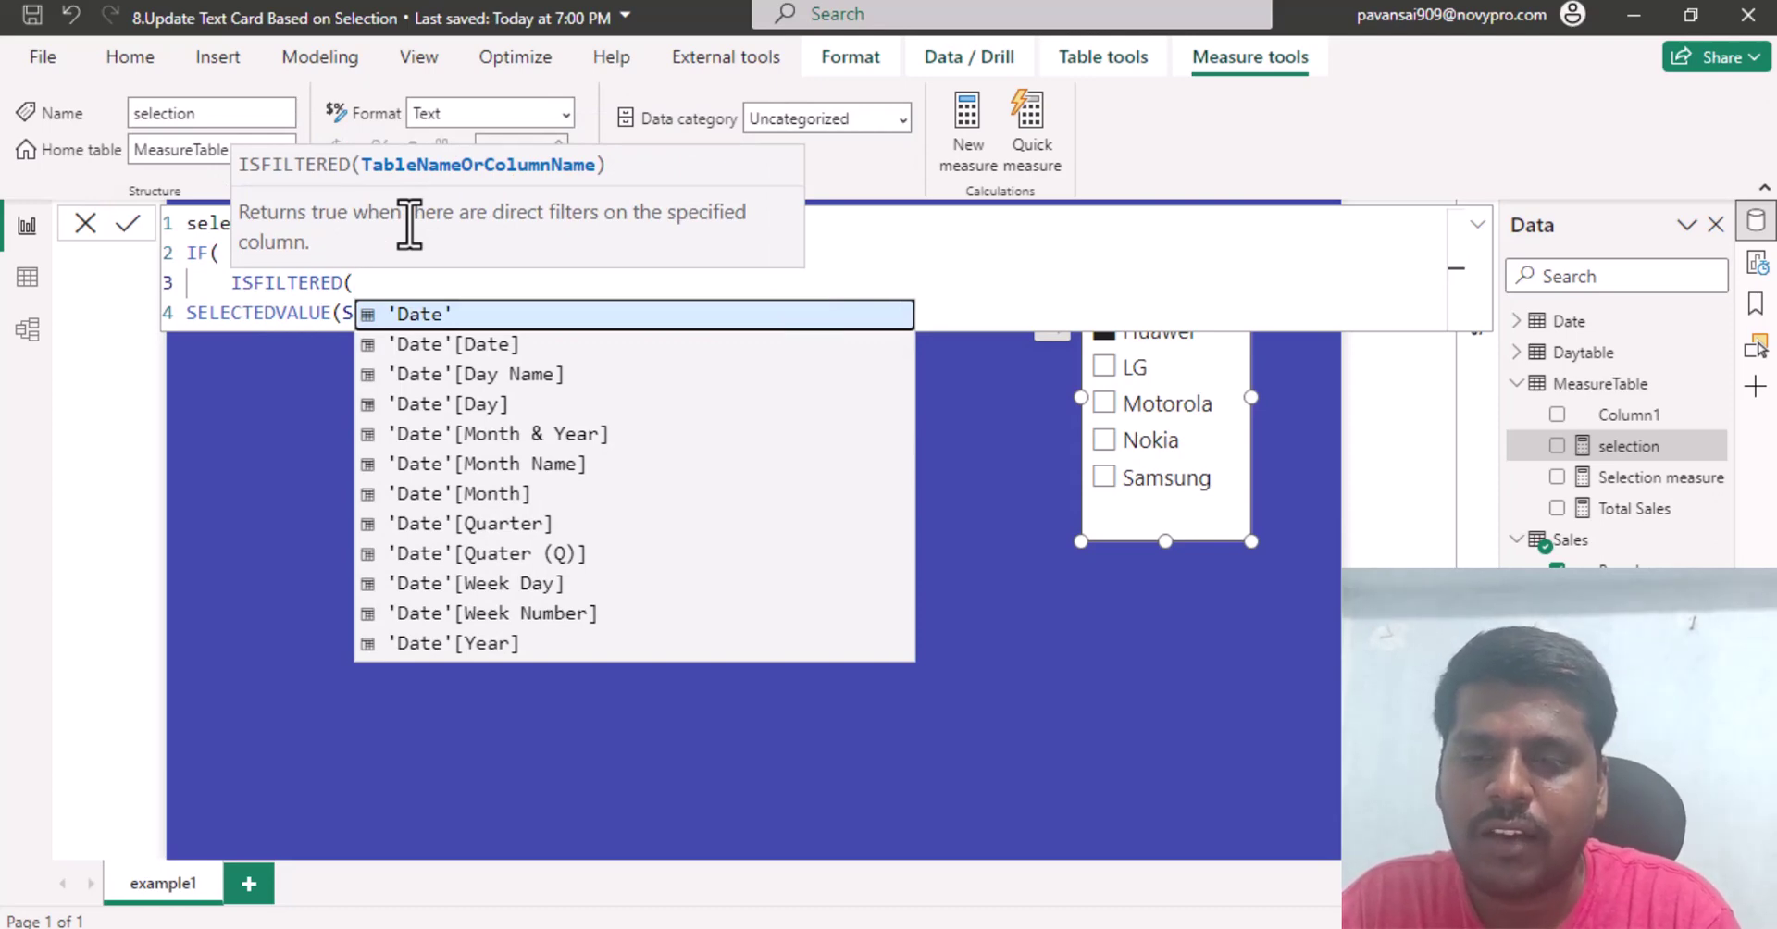
type("sal")
key("Down")
key("Tab")
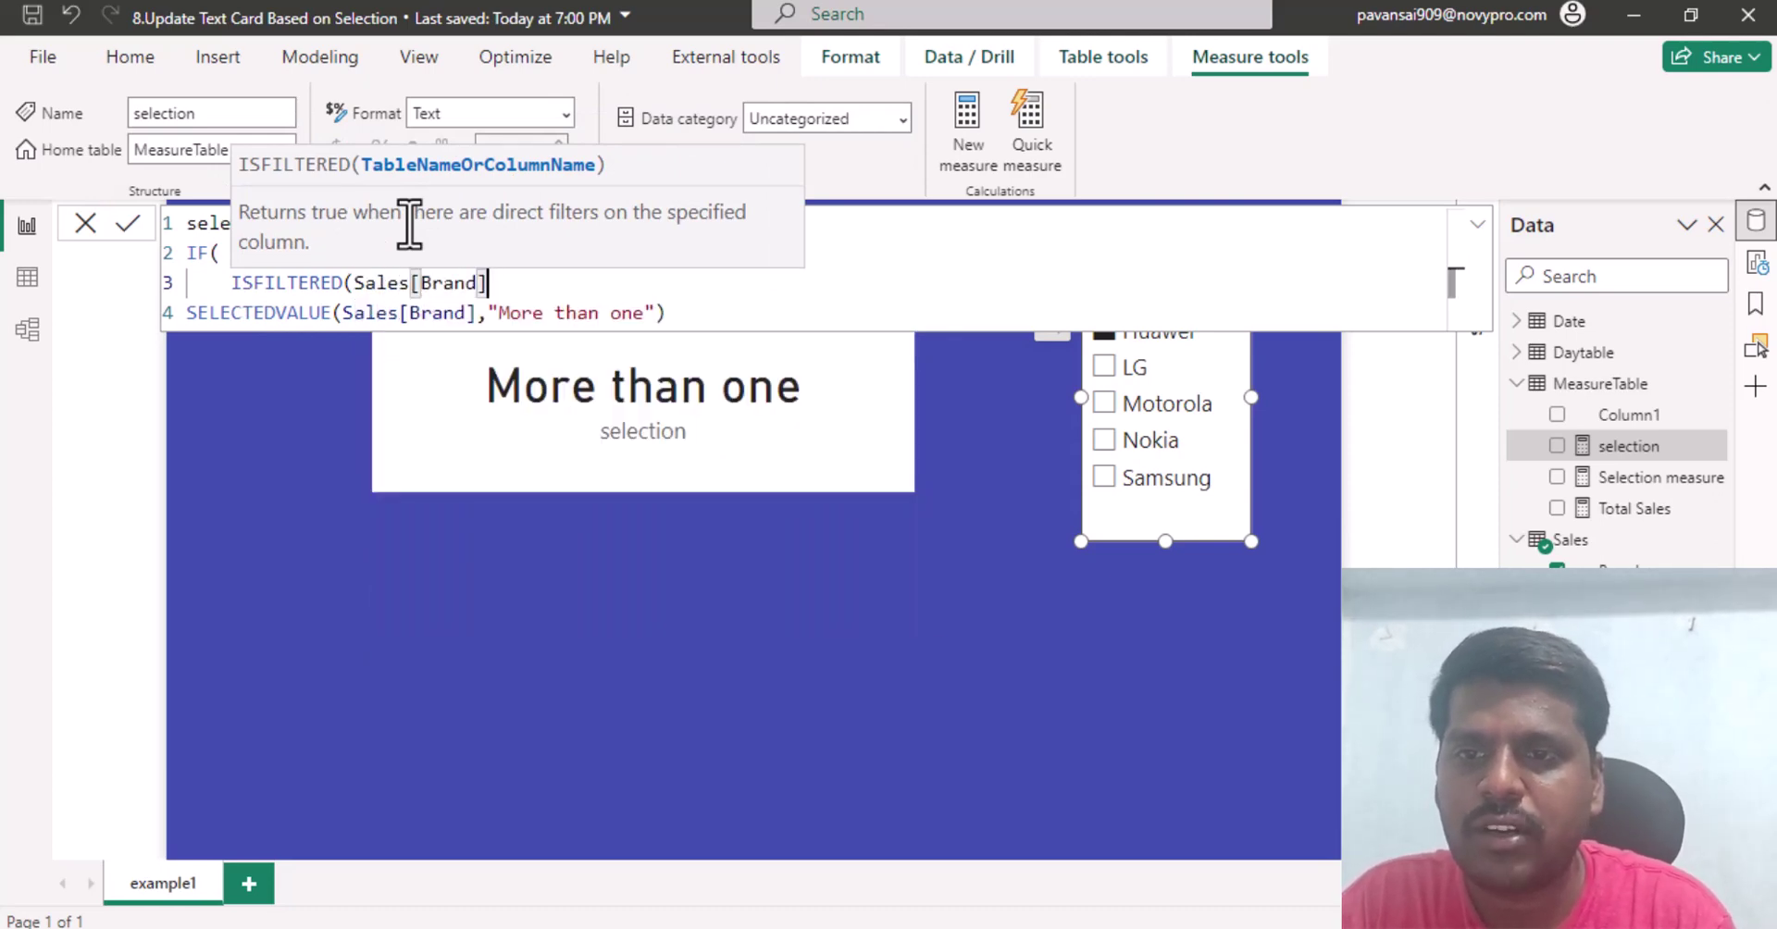
type(")")
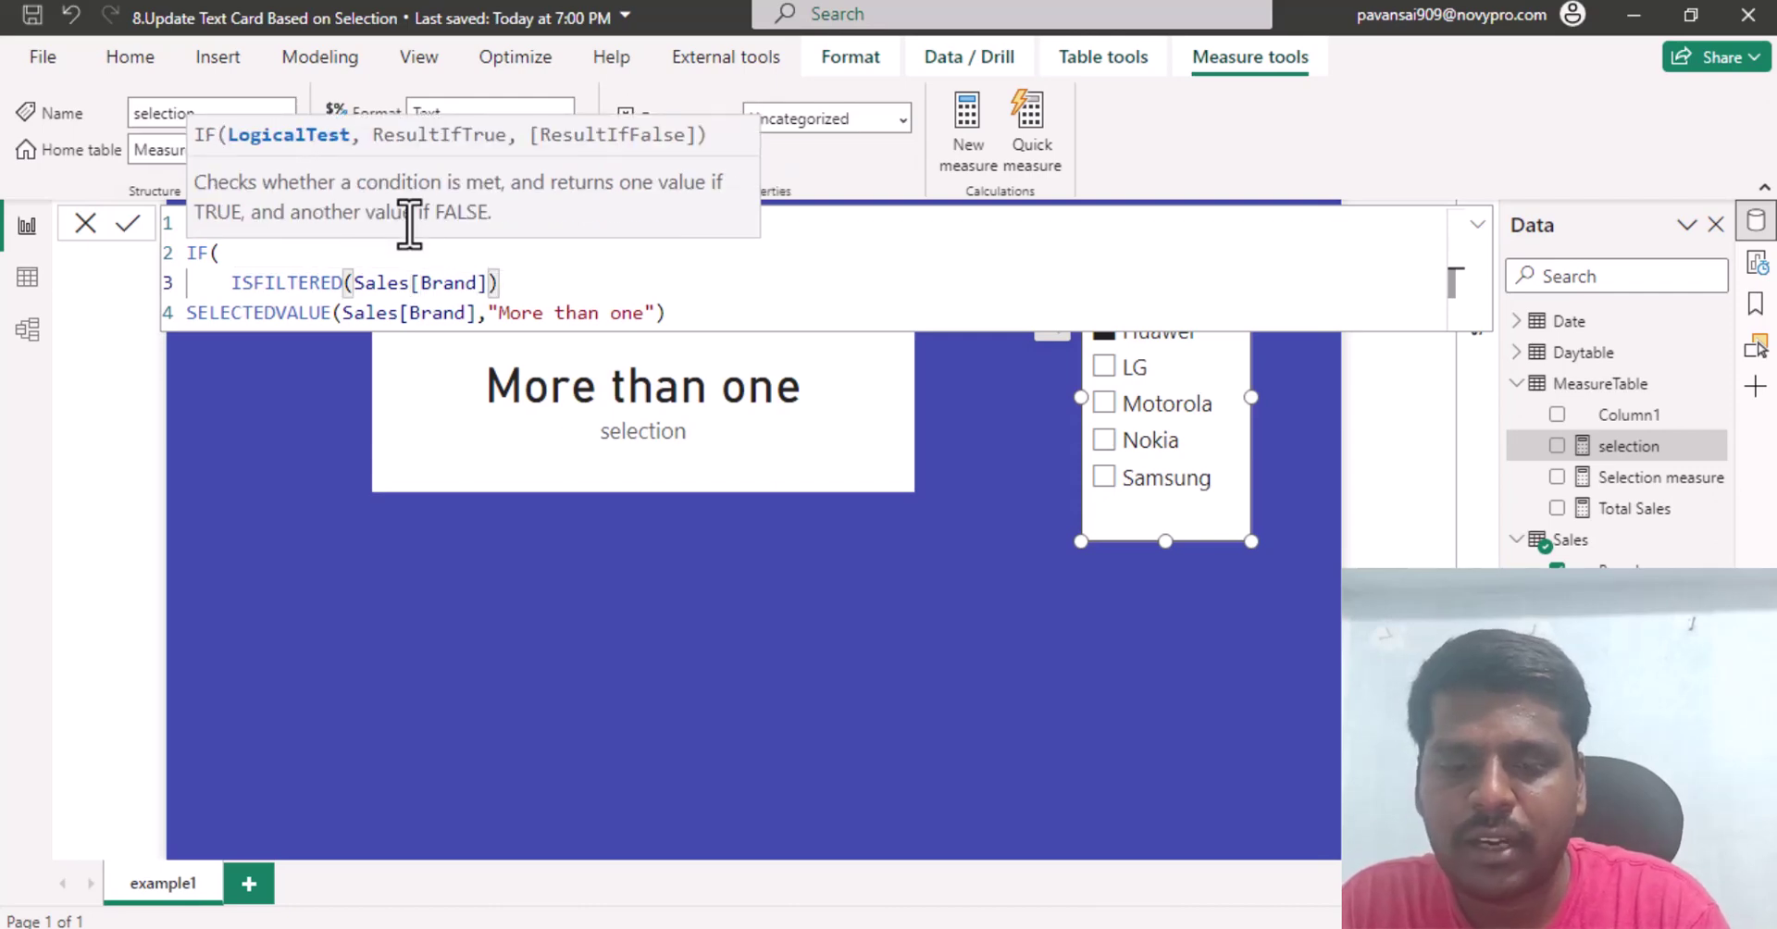
type(",")
key("Return")
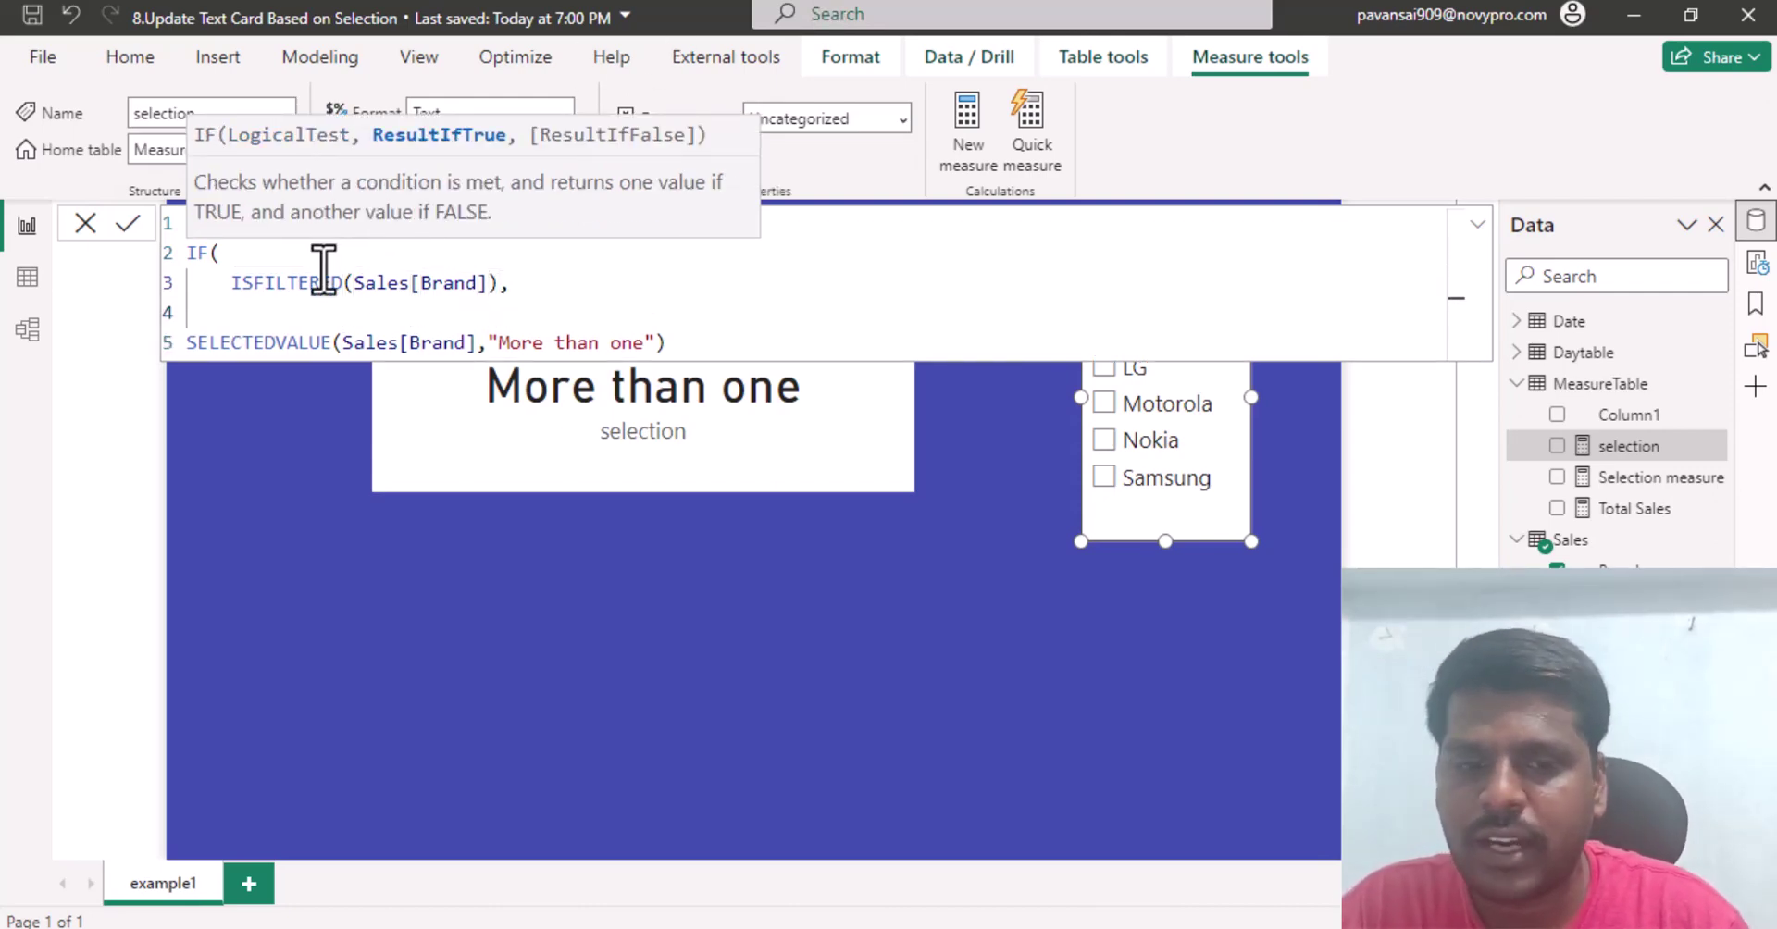
Make the SELECTEDVALUE expression the IF's result when true, close the IF and commit the measure.
key("Delete")
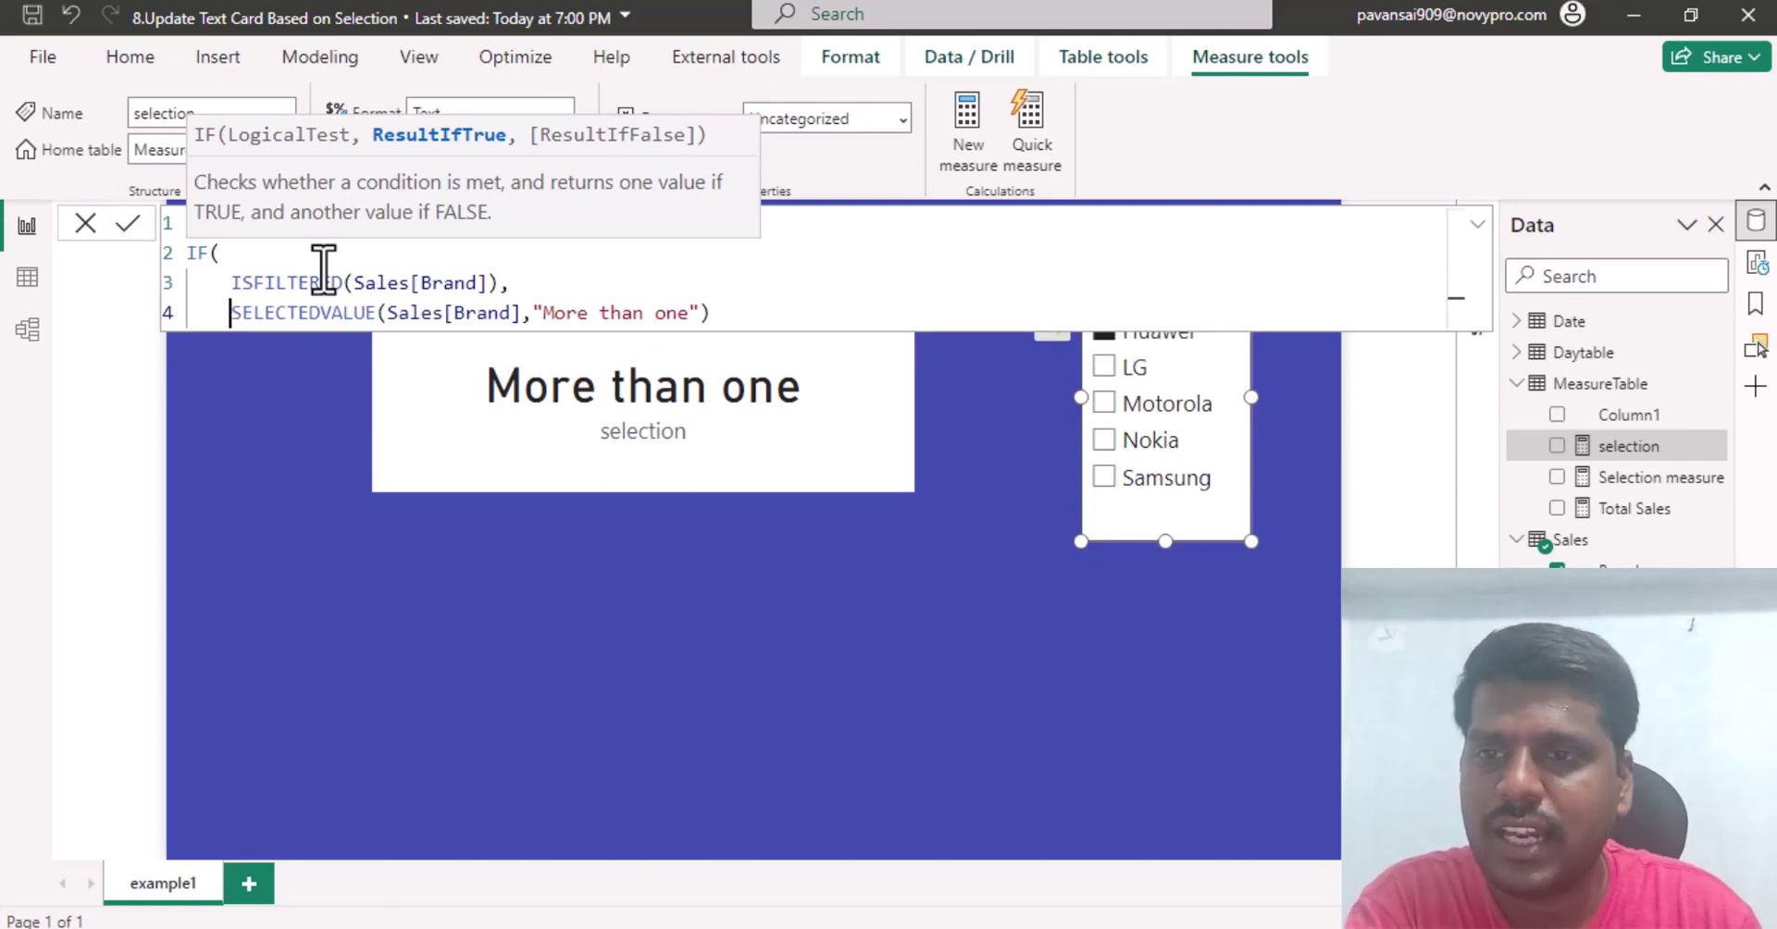
left_click(743, 319)
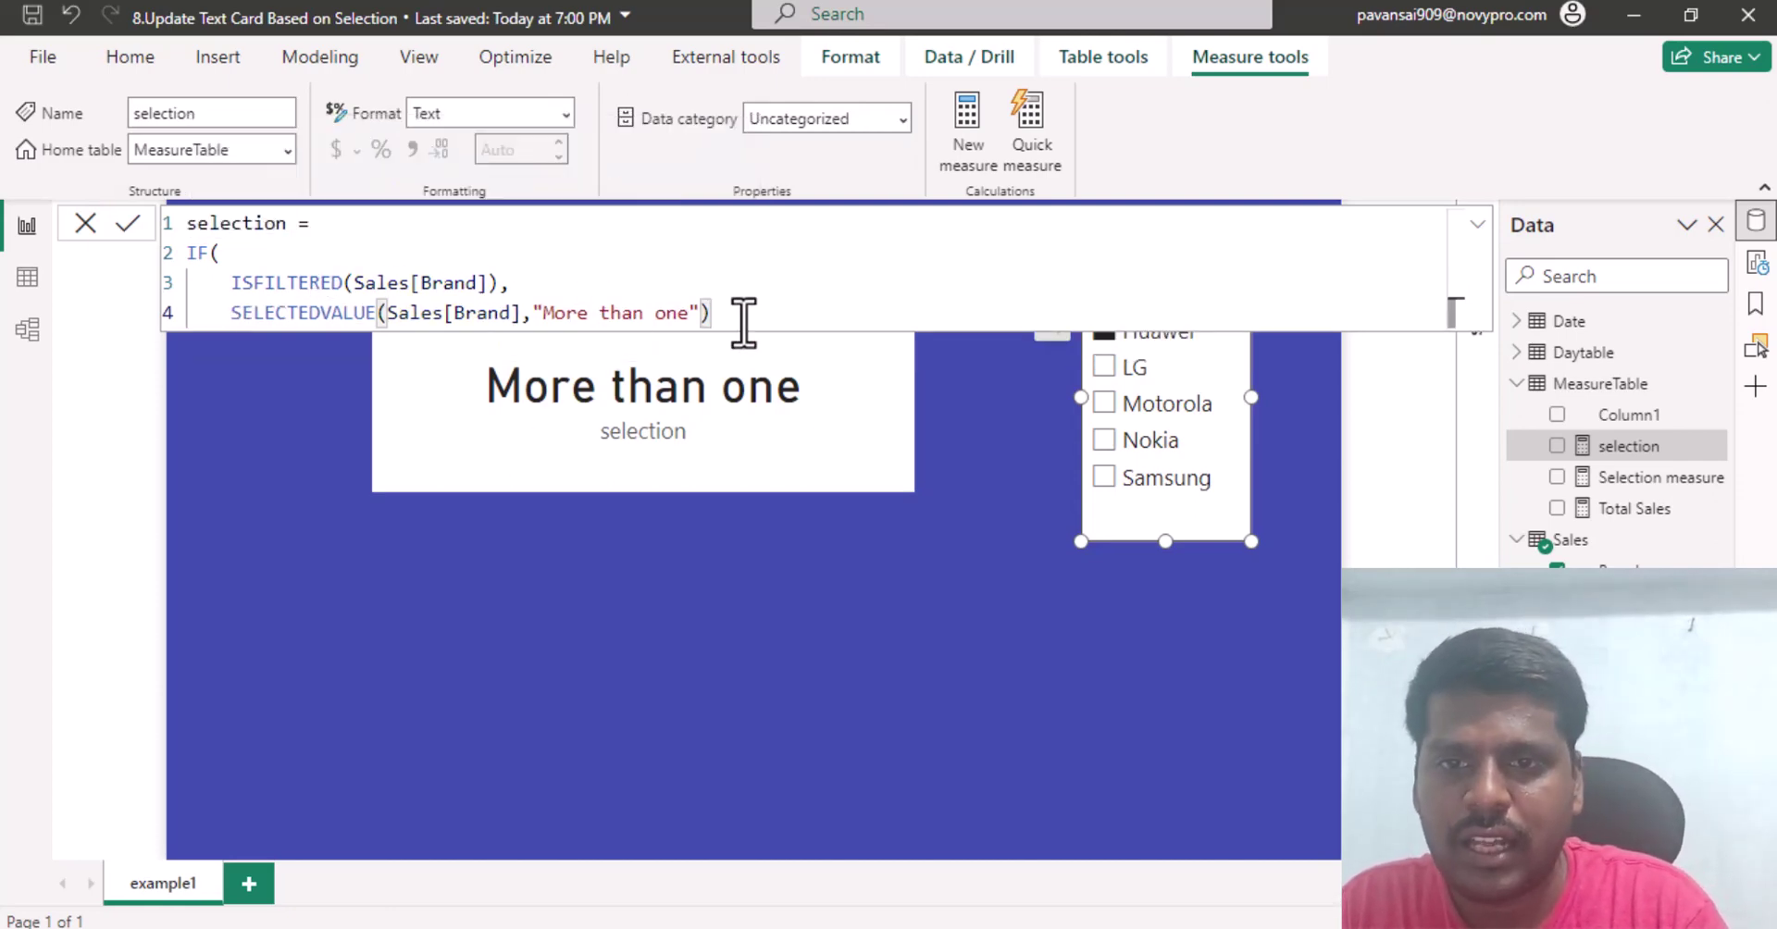
type(",")
key("Return")
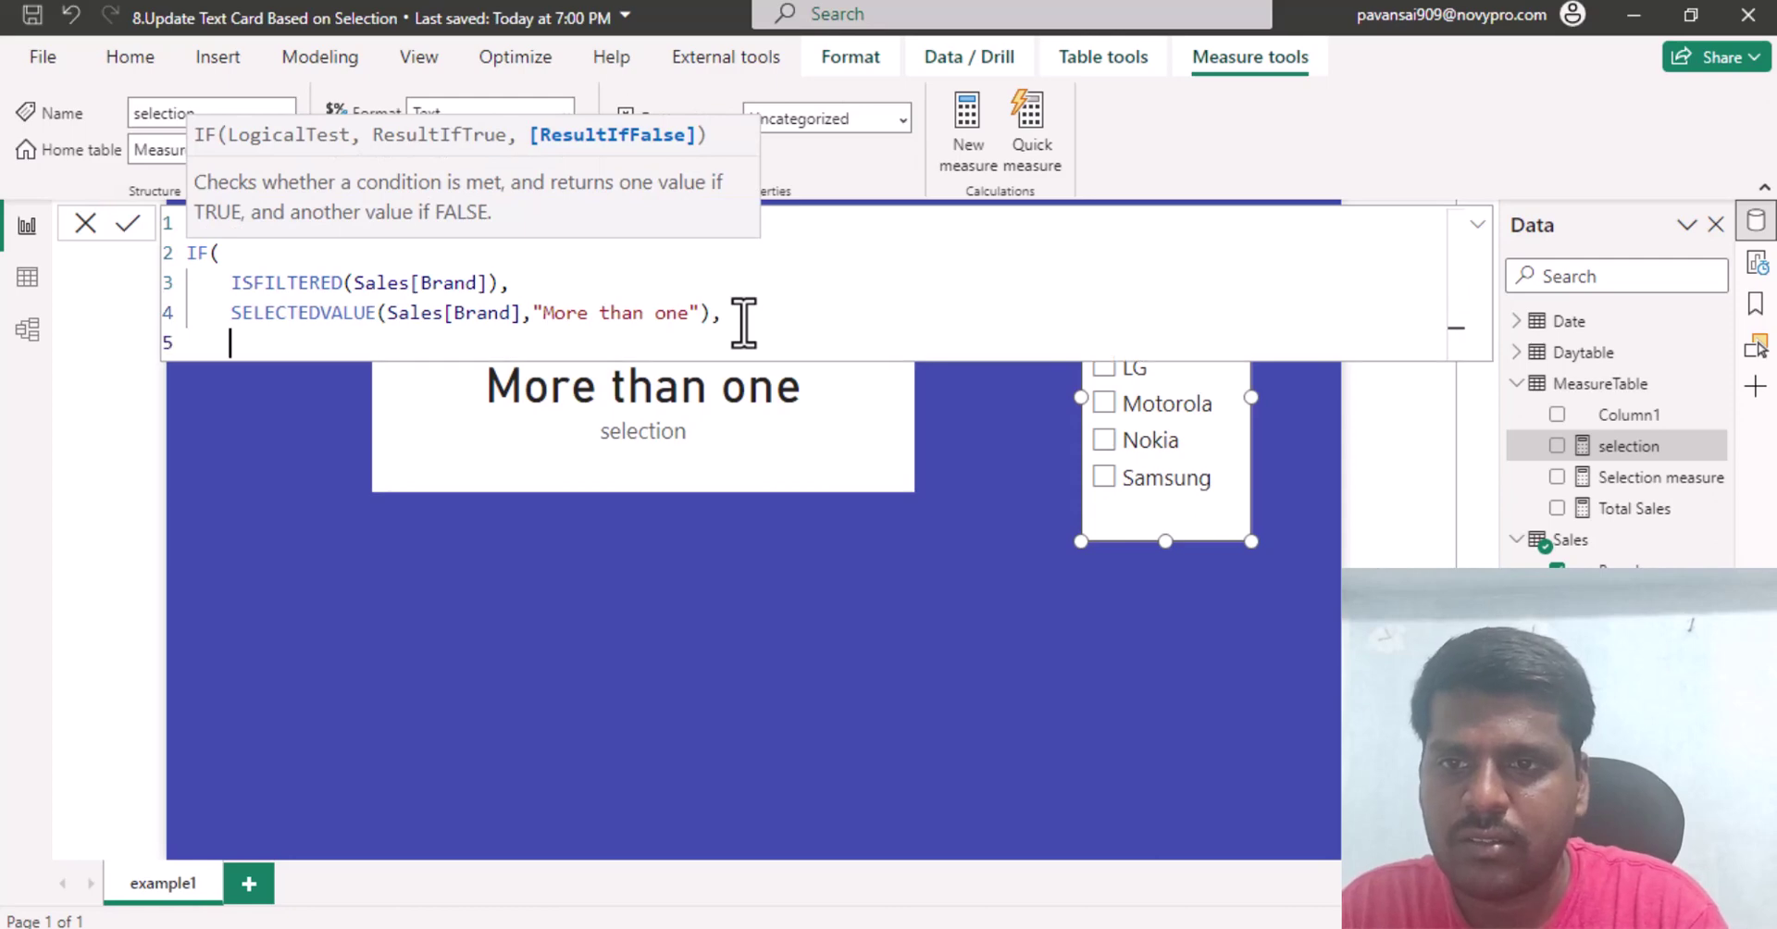
type(")")
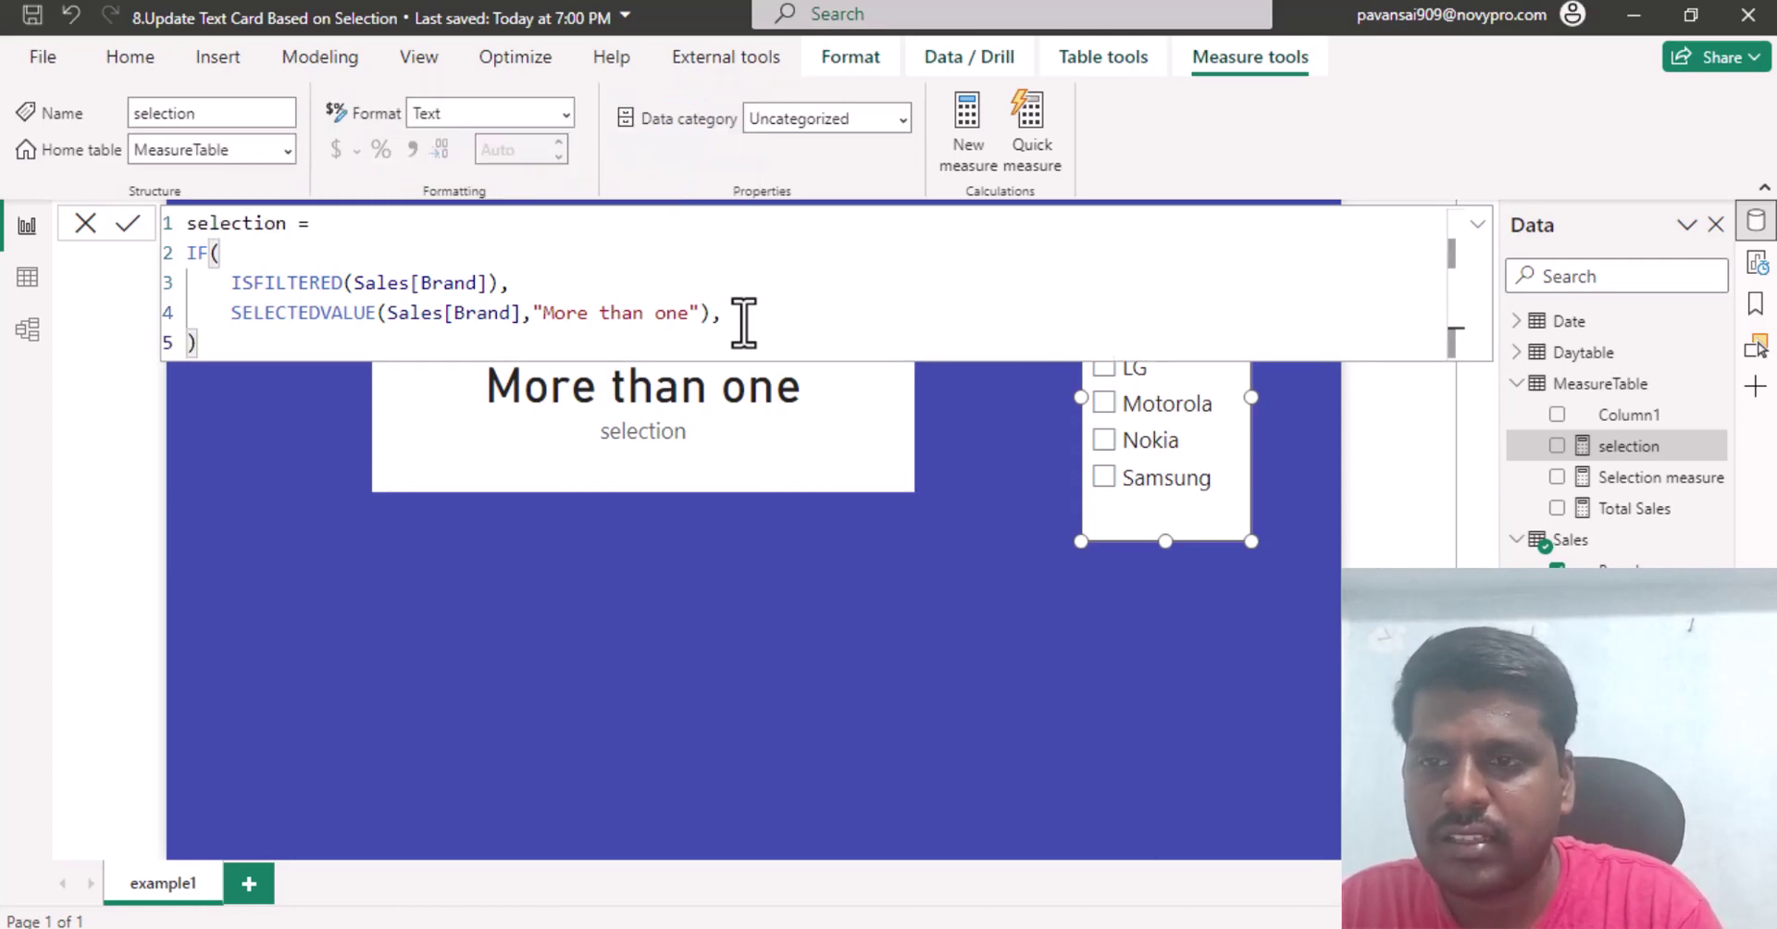
key("Return")
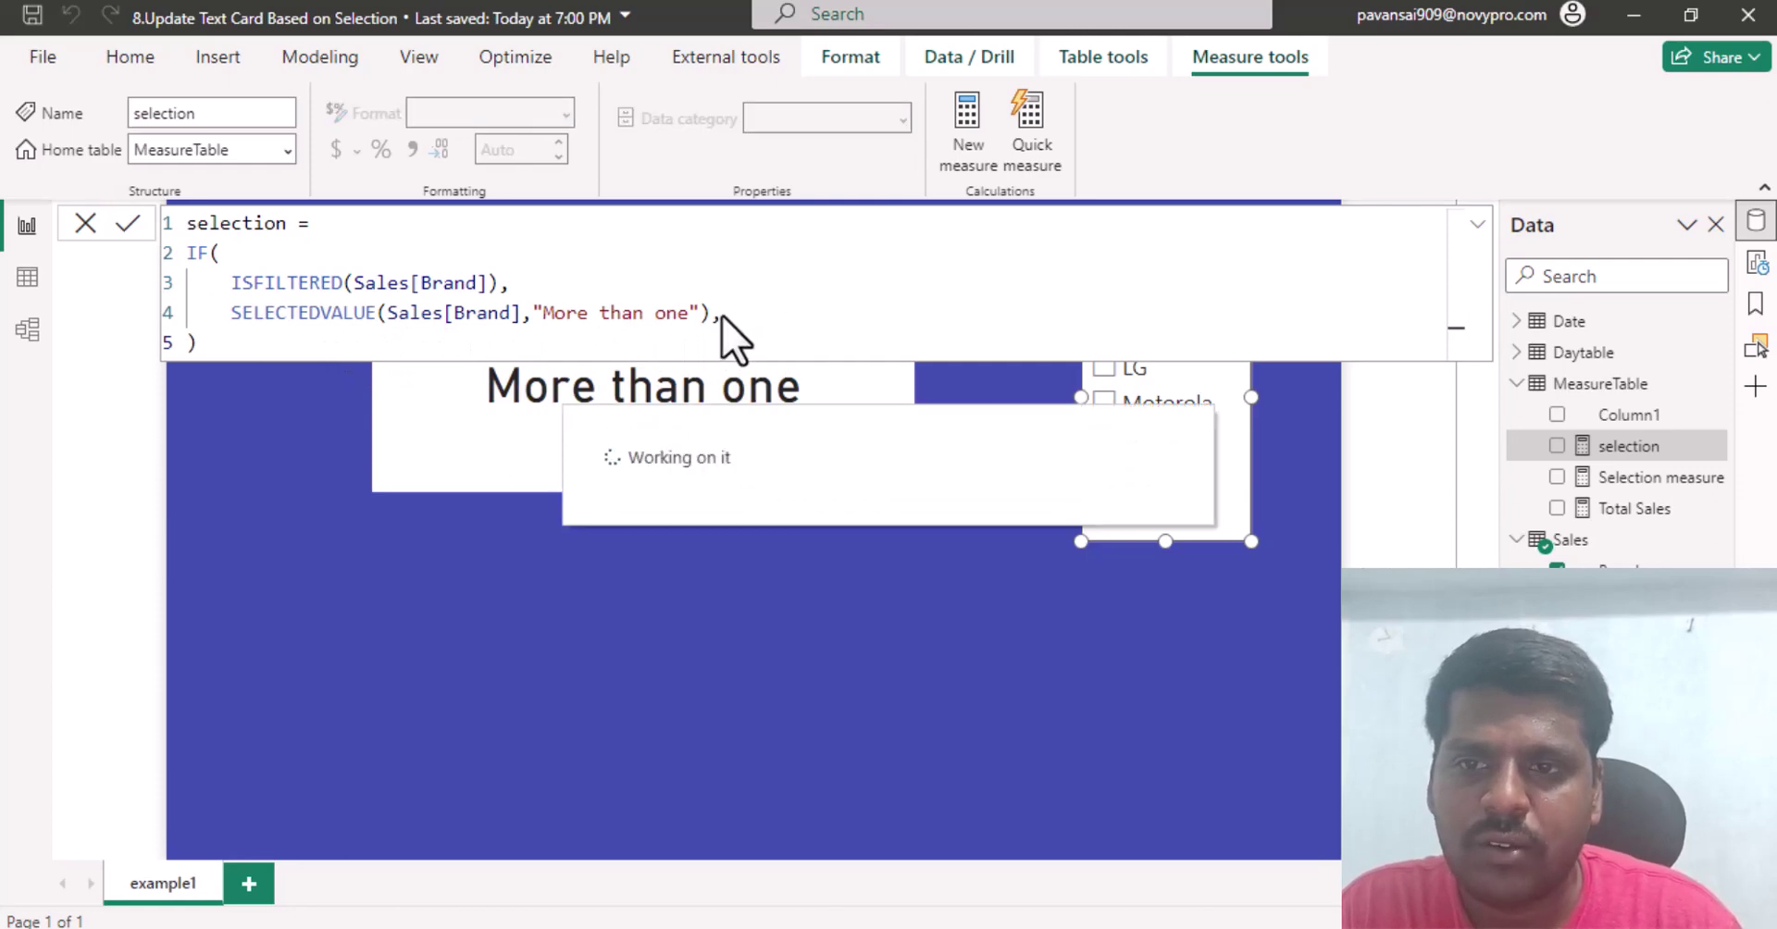
Test the card with no brand, Huawei alone, and Apple plus Huawei selected in the Brand slicer, leaving the slicer cleared.
left_click(614, 424)
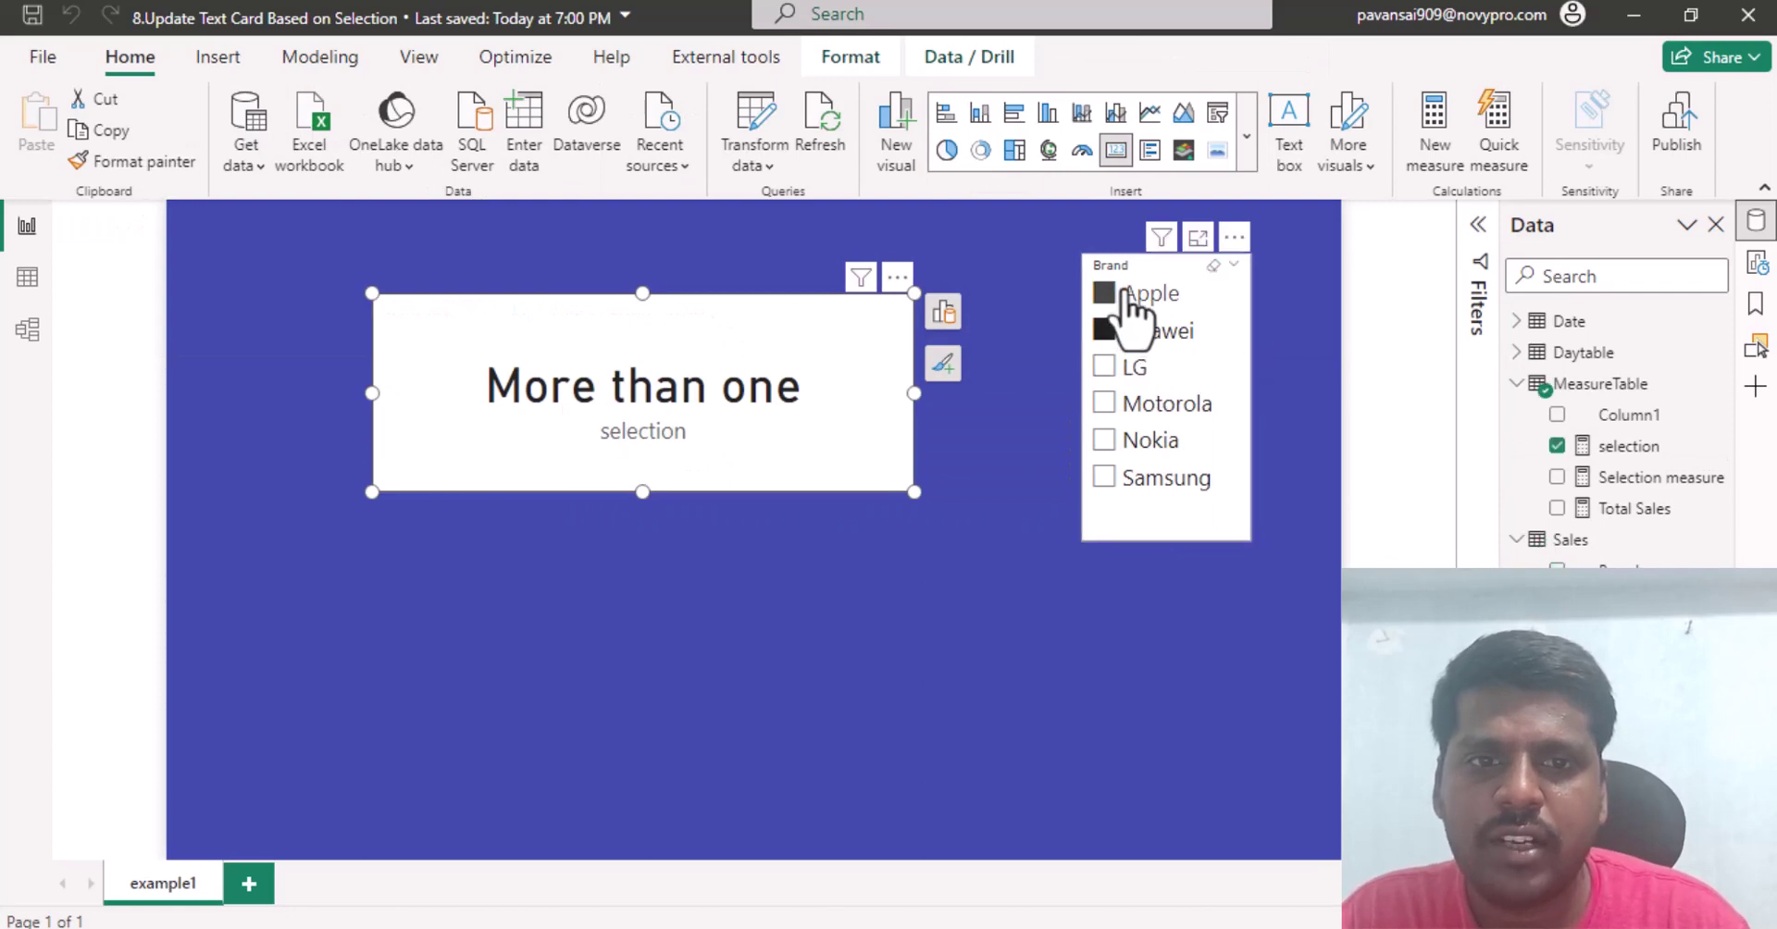
left_click(1141, 347)
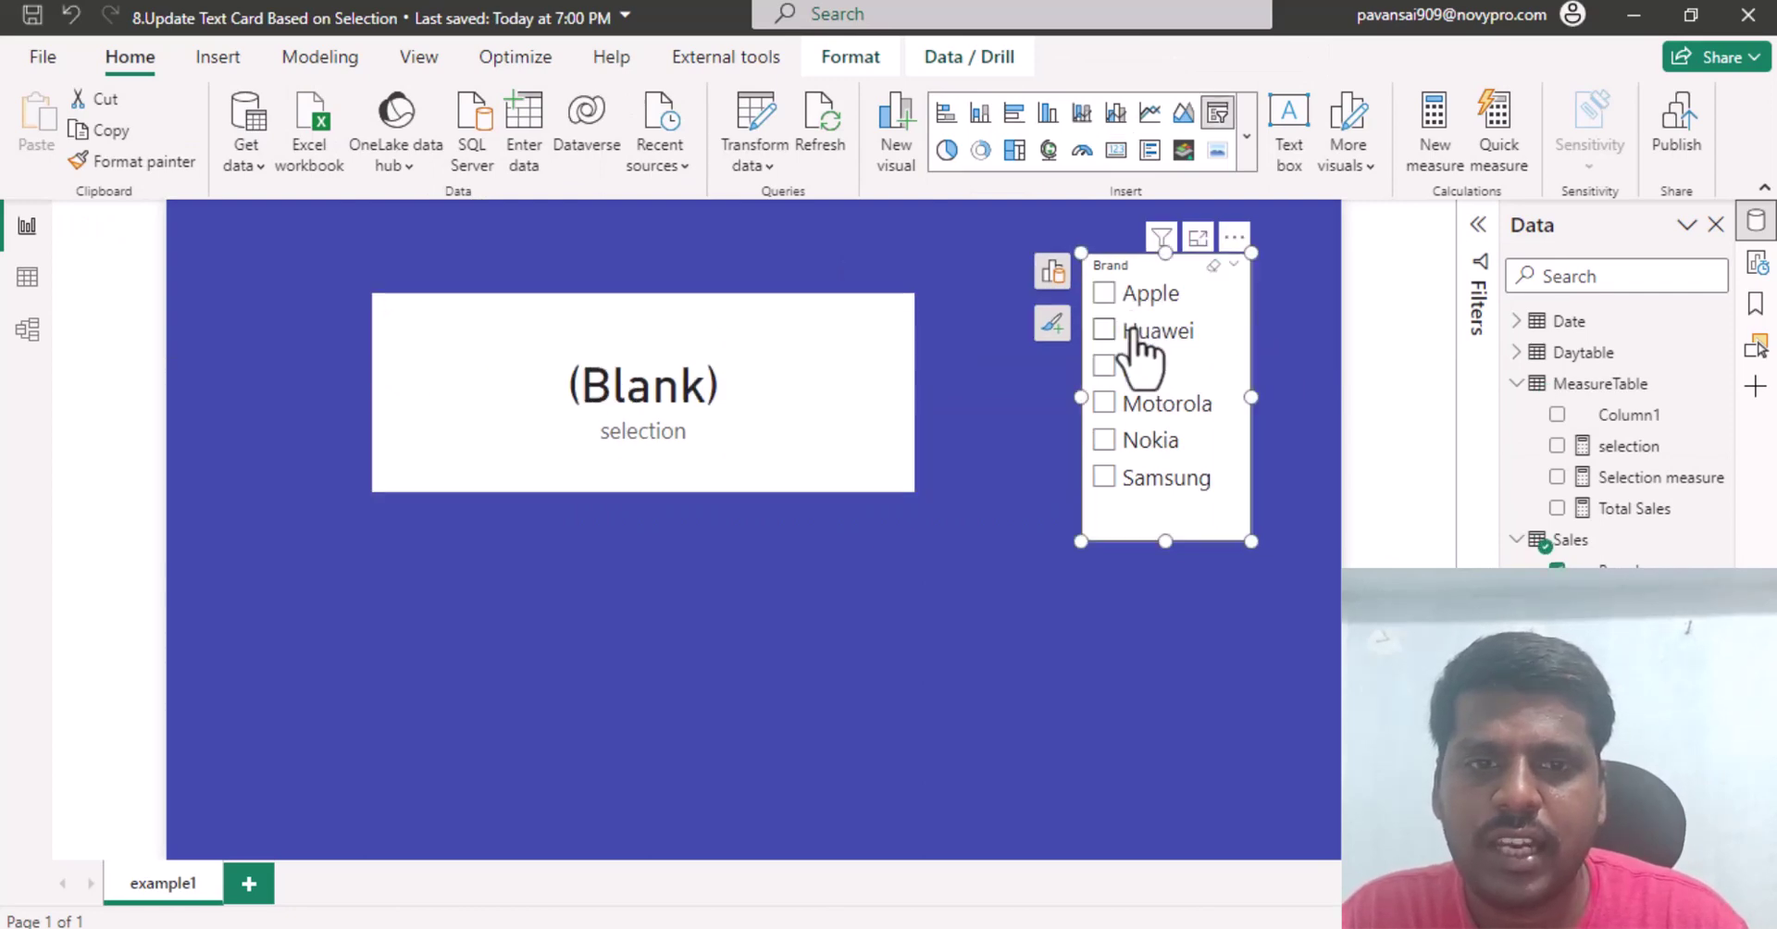
left_click(1134, 337)
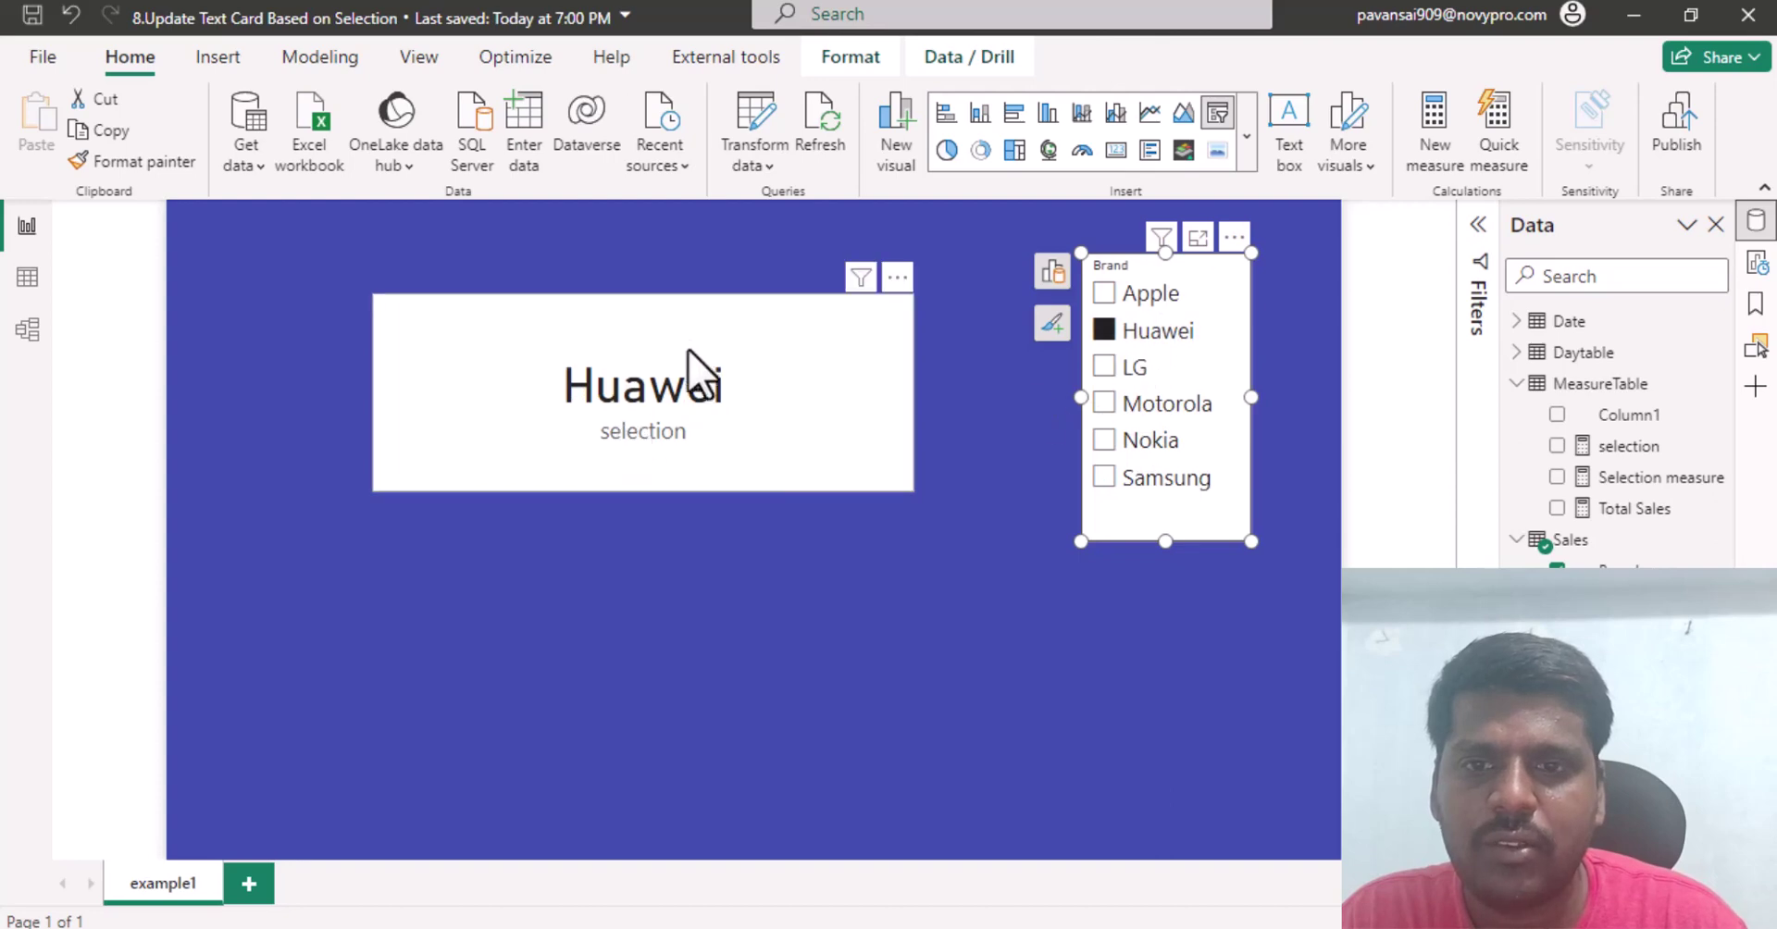
left_click(1148, 331, "ctrl")
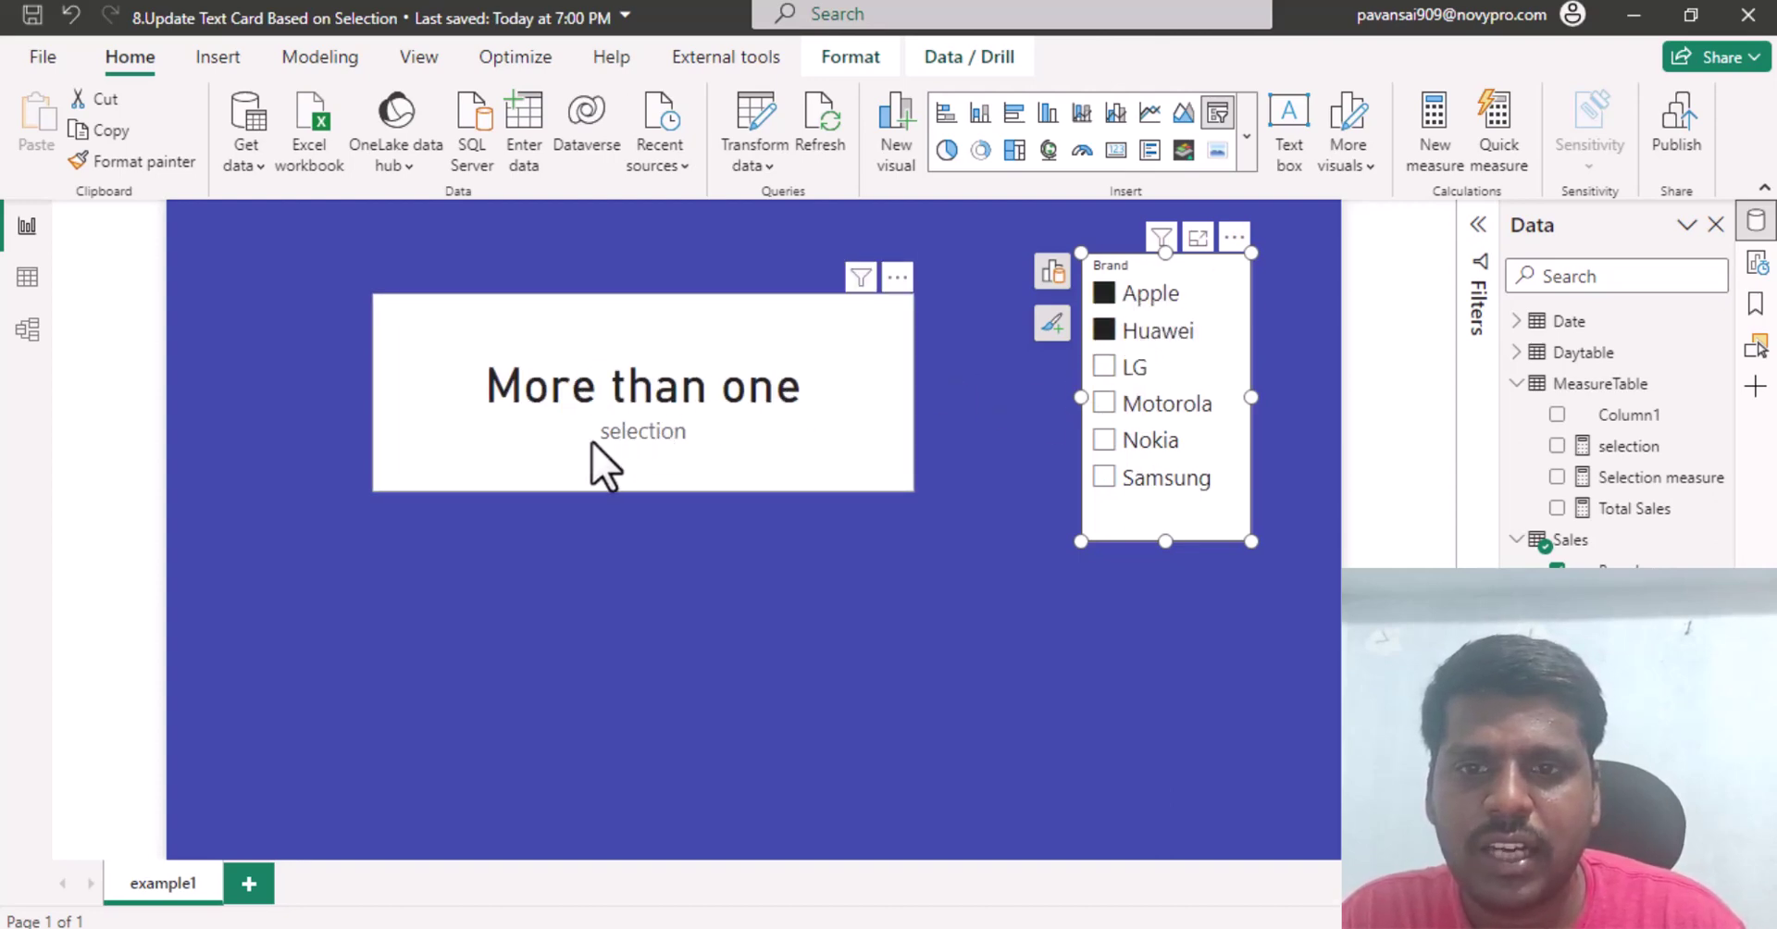
left_click(1157, 333)
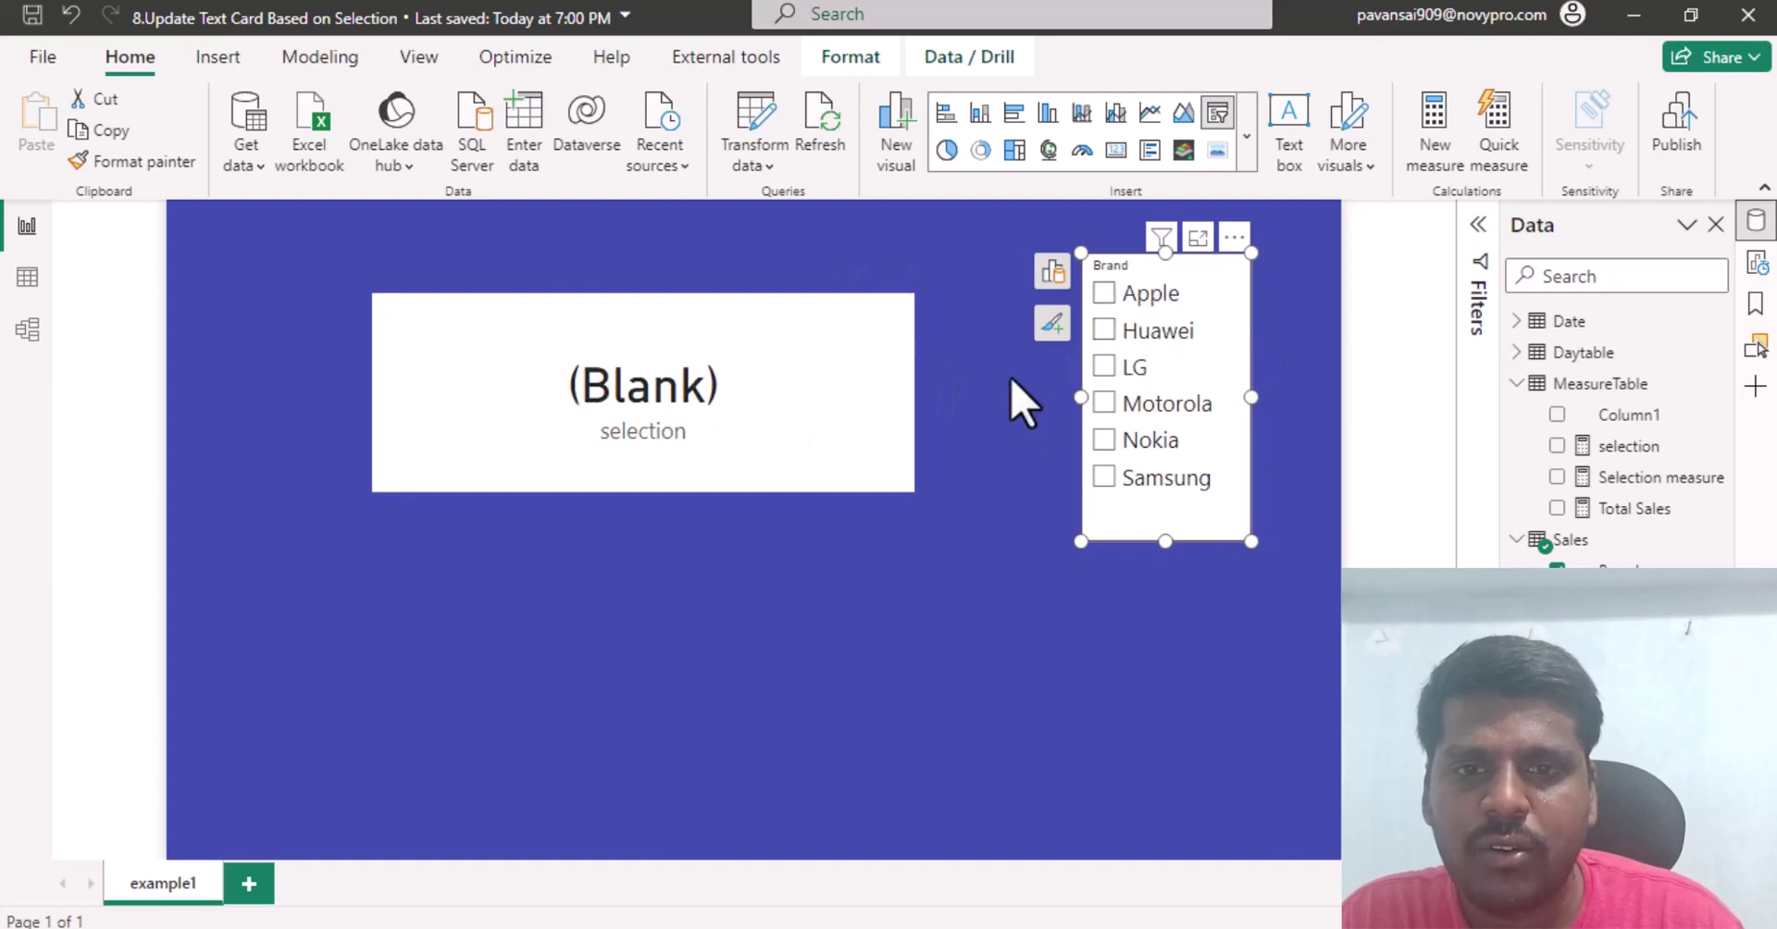
Add "Please select Brand" as the IF's result when false in the selection measure and commit it.
left_click(1637, 447)
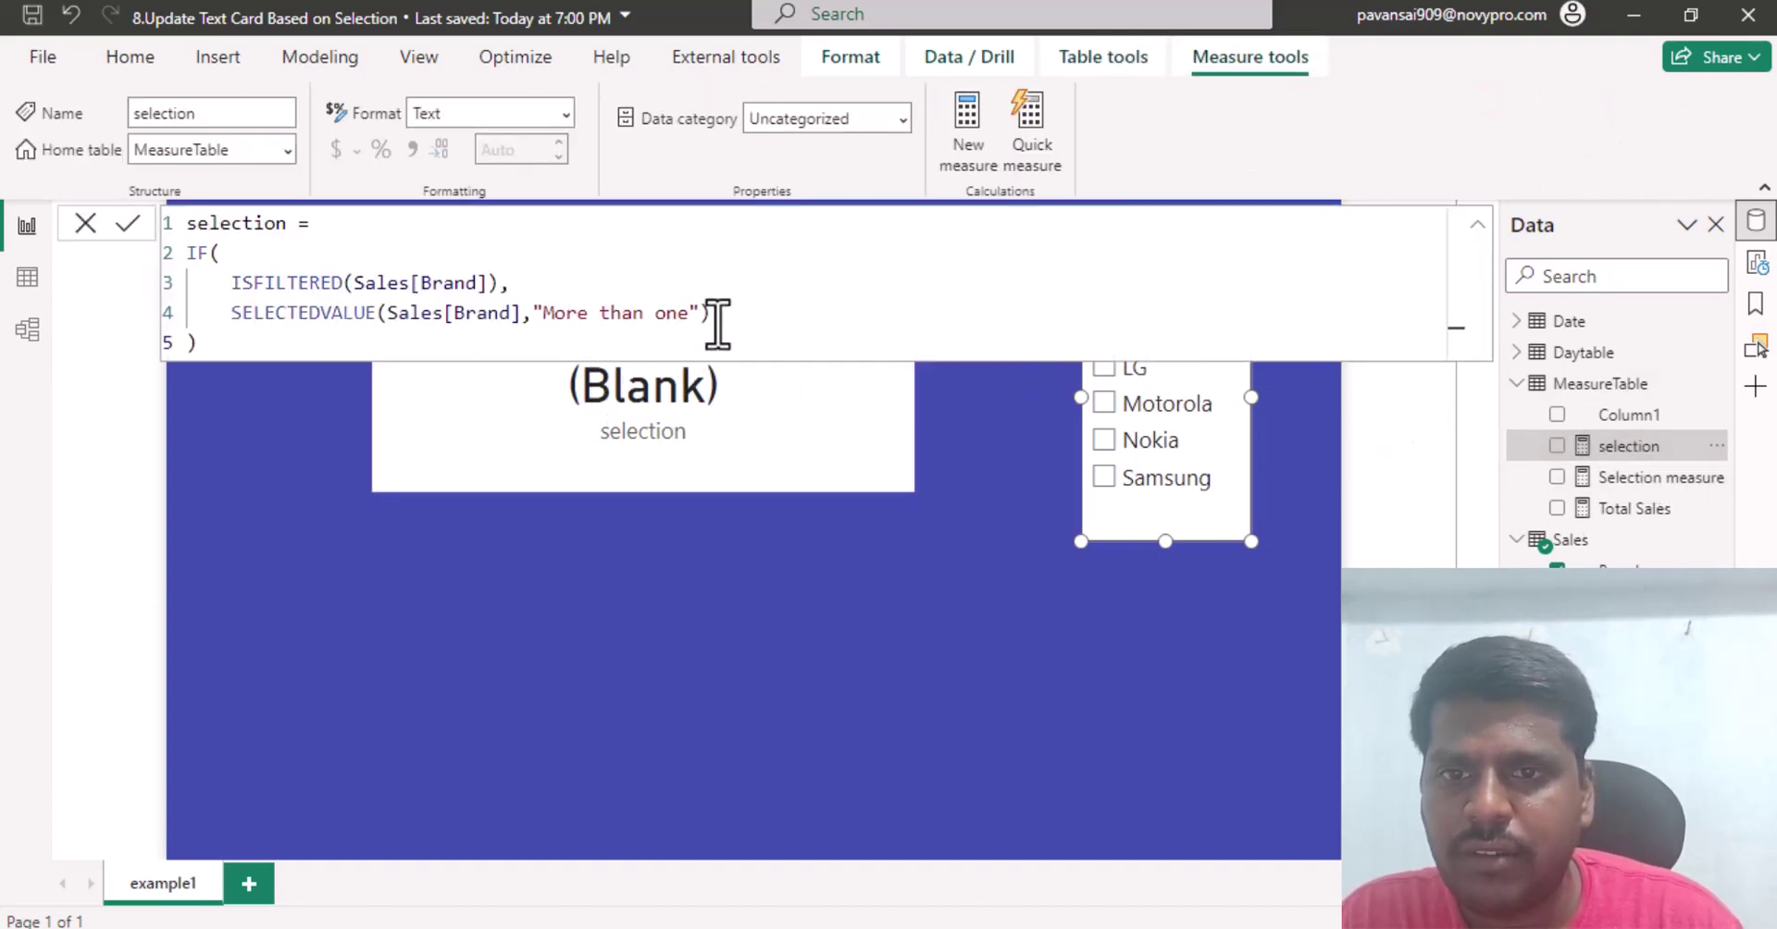
left_click(719, 314)
type(",")
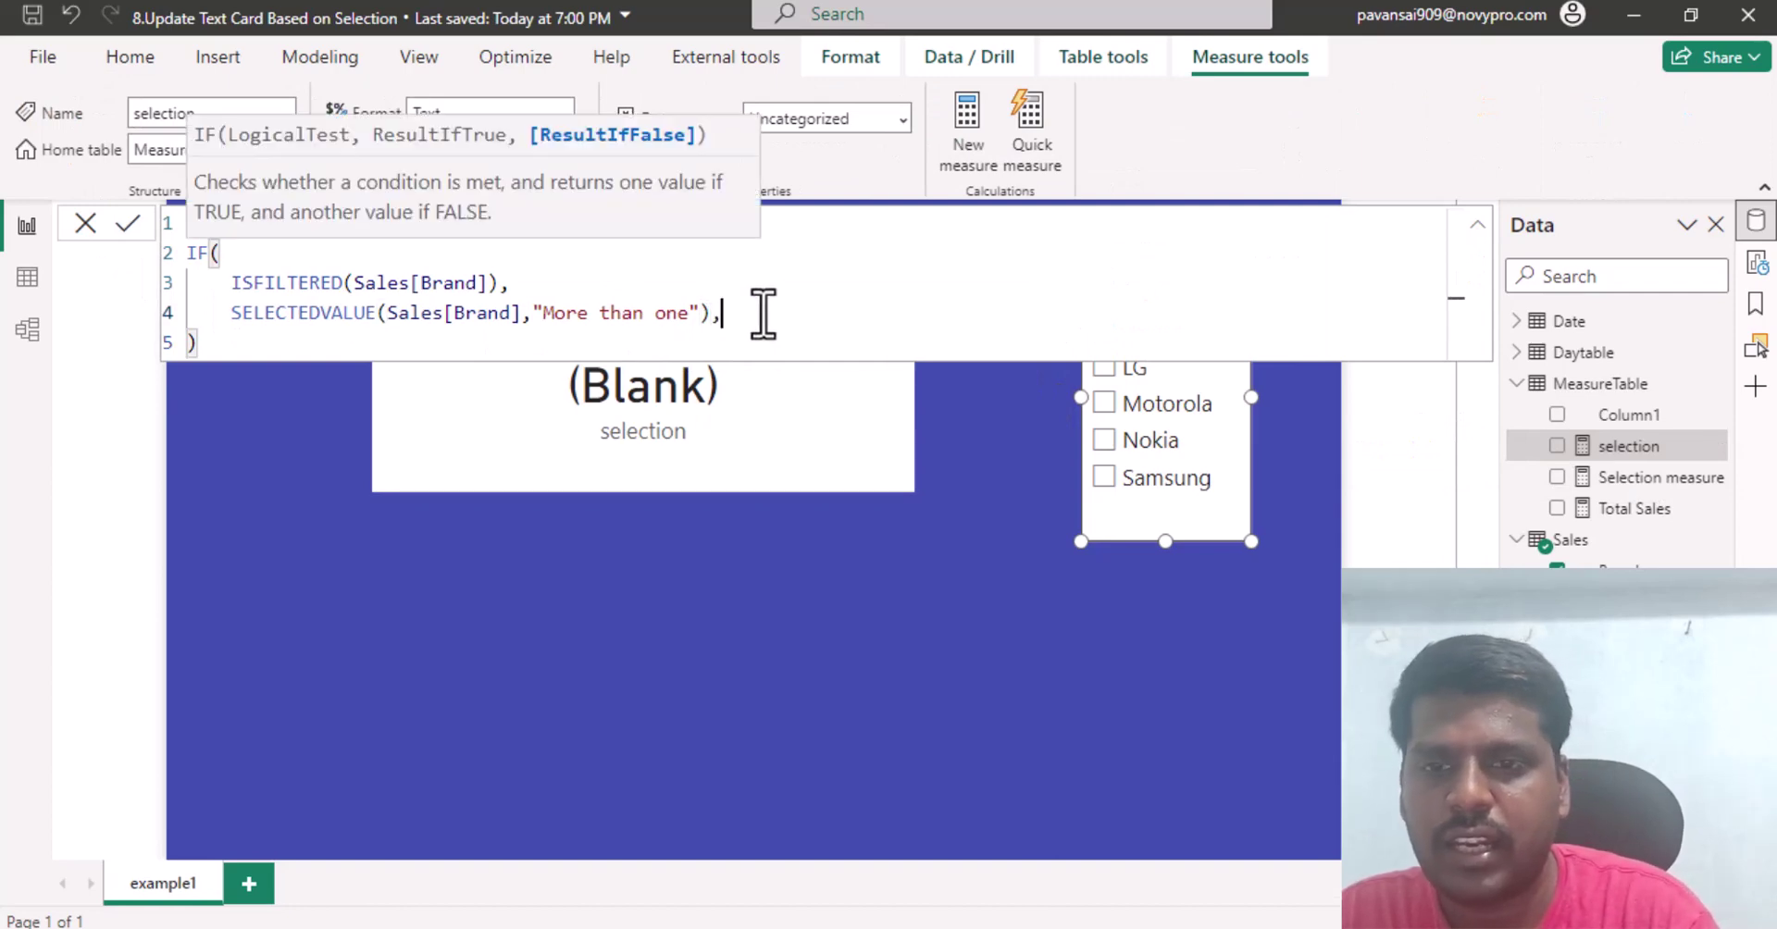
key("Return")
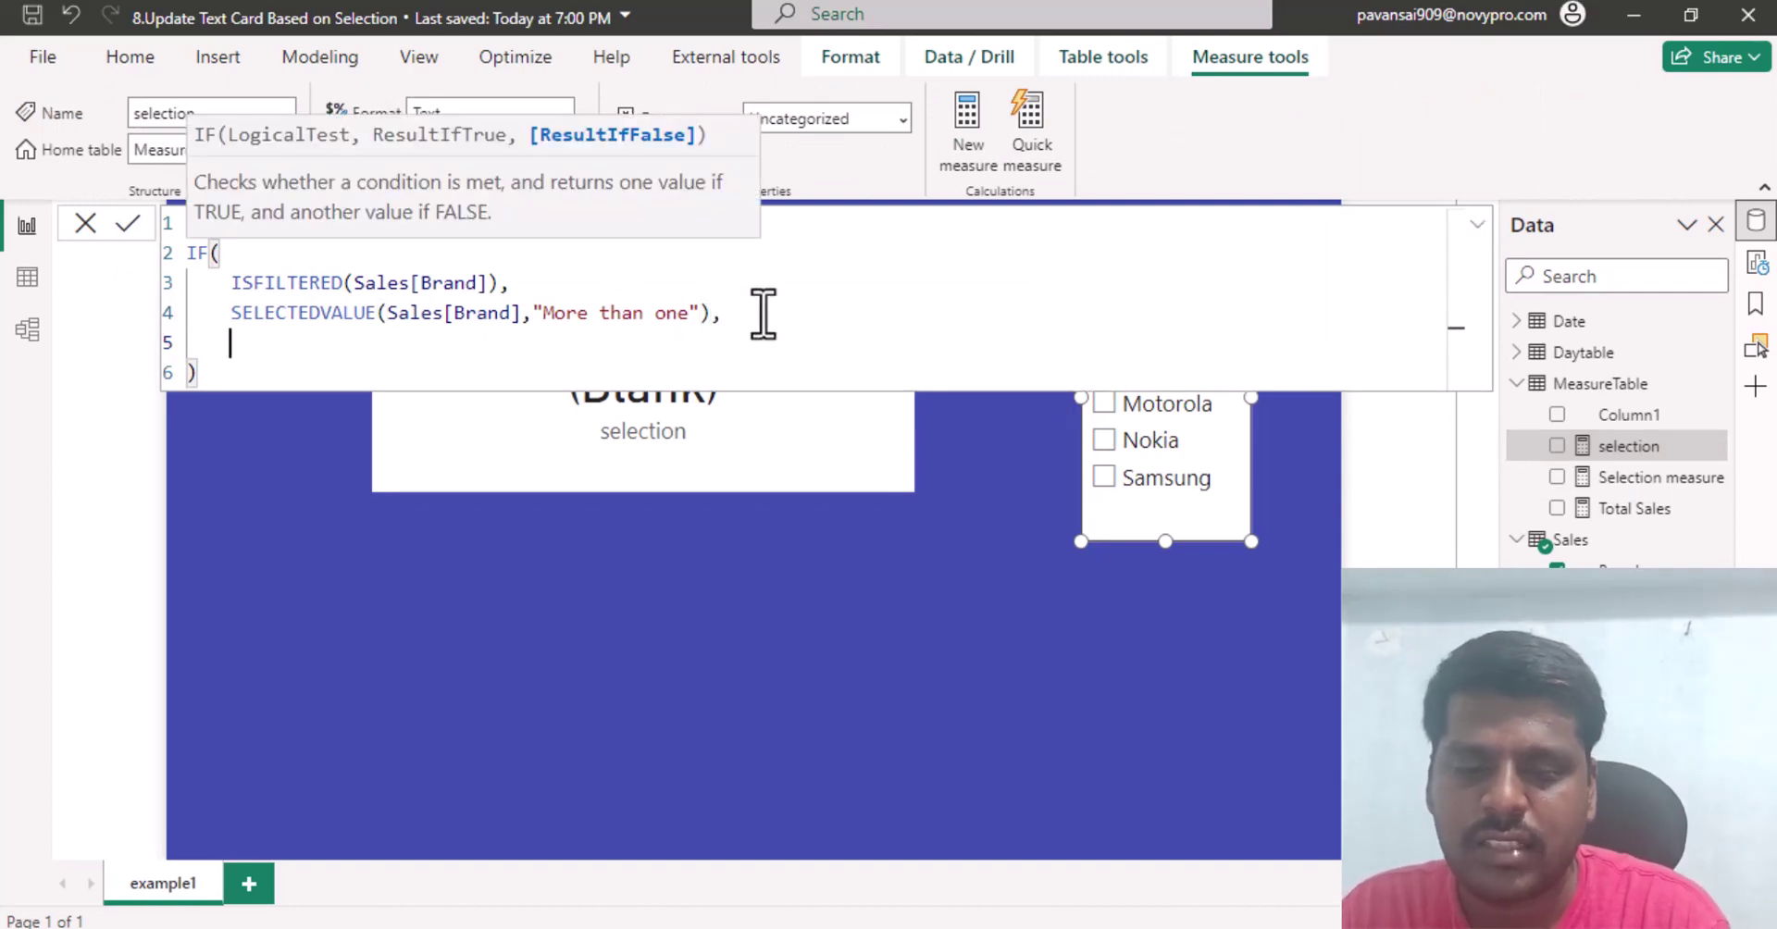
type("\"Please select Brand")
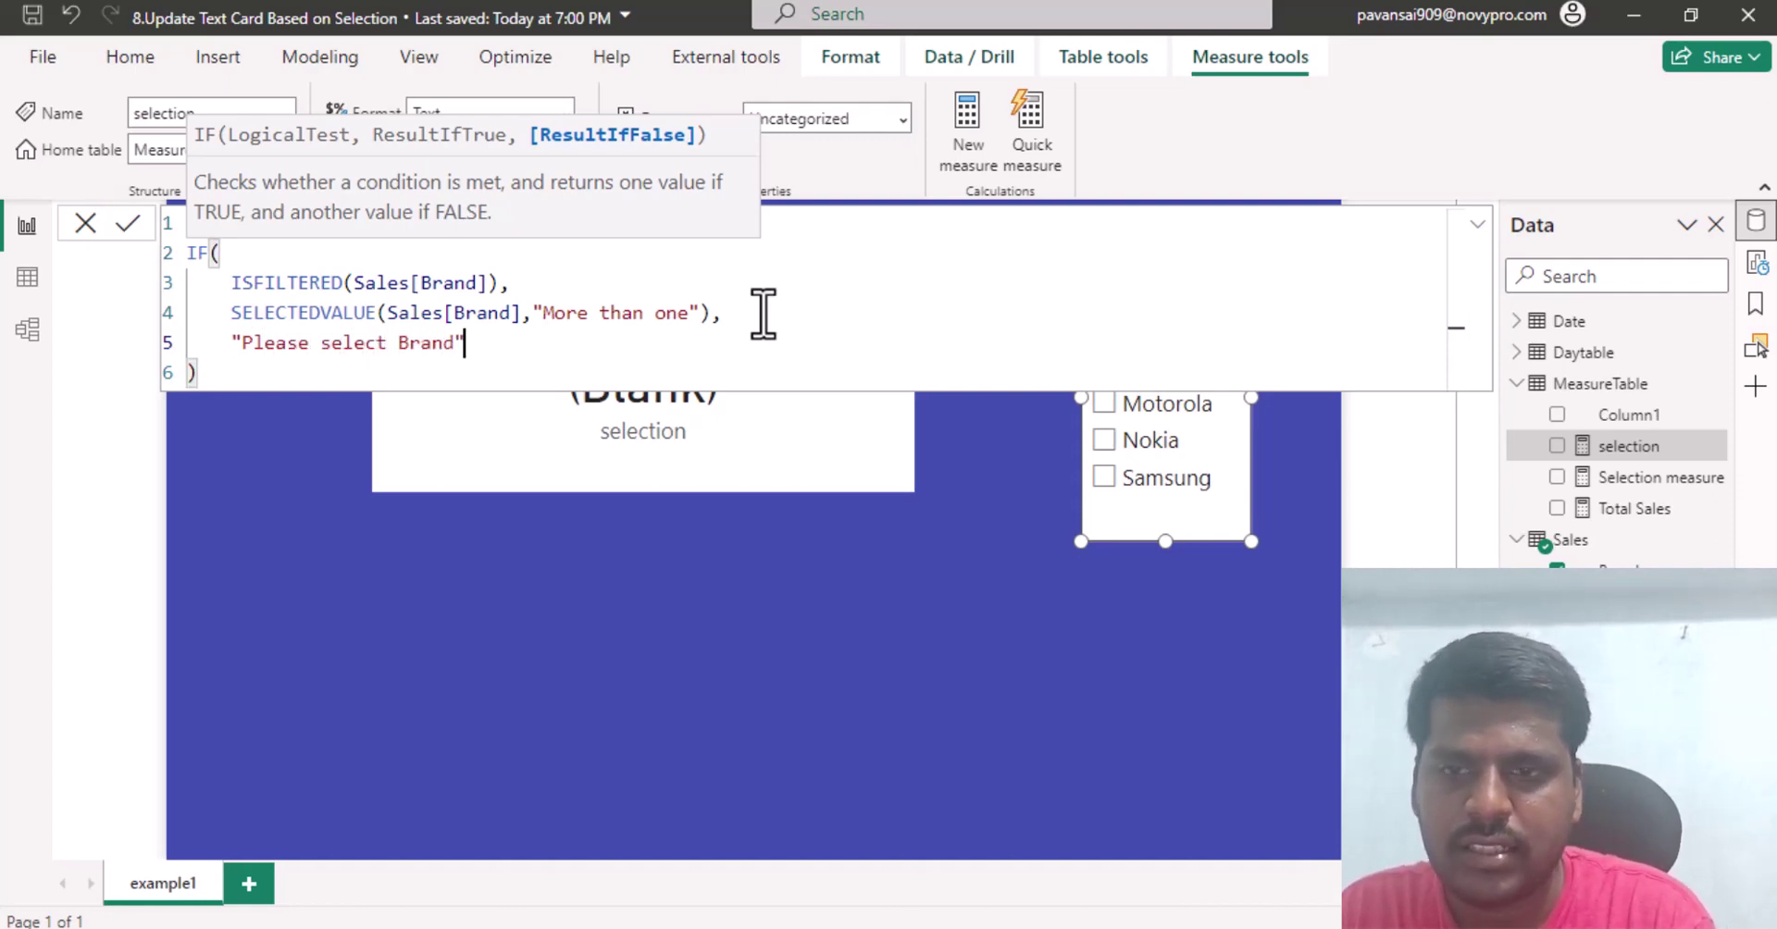
left_click(128, 223)
left_click(127, 223)
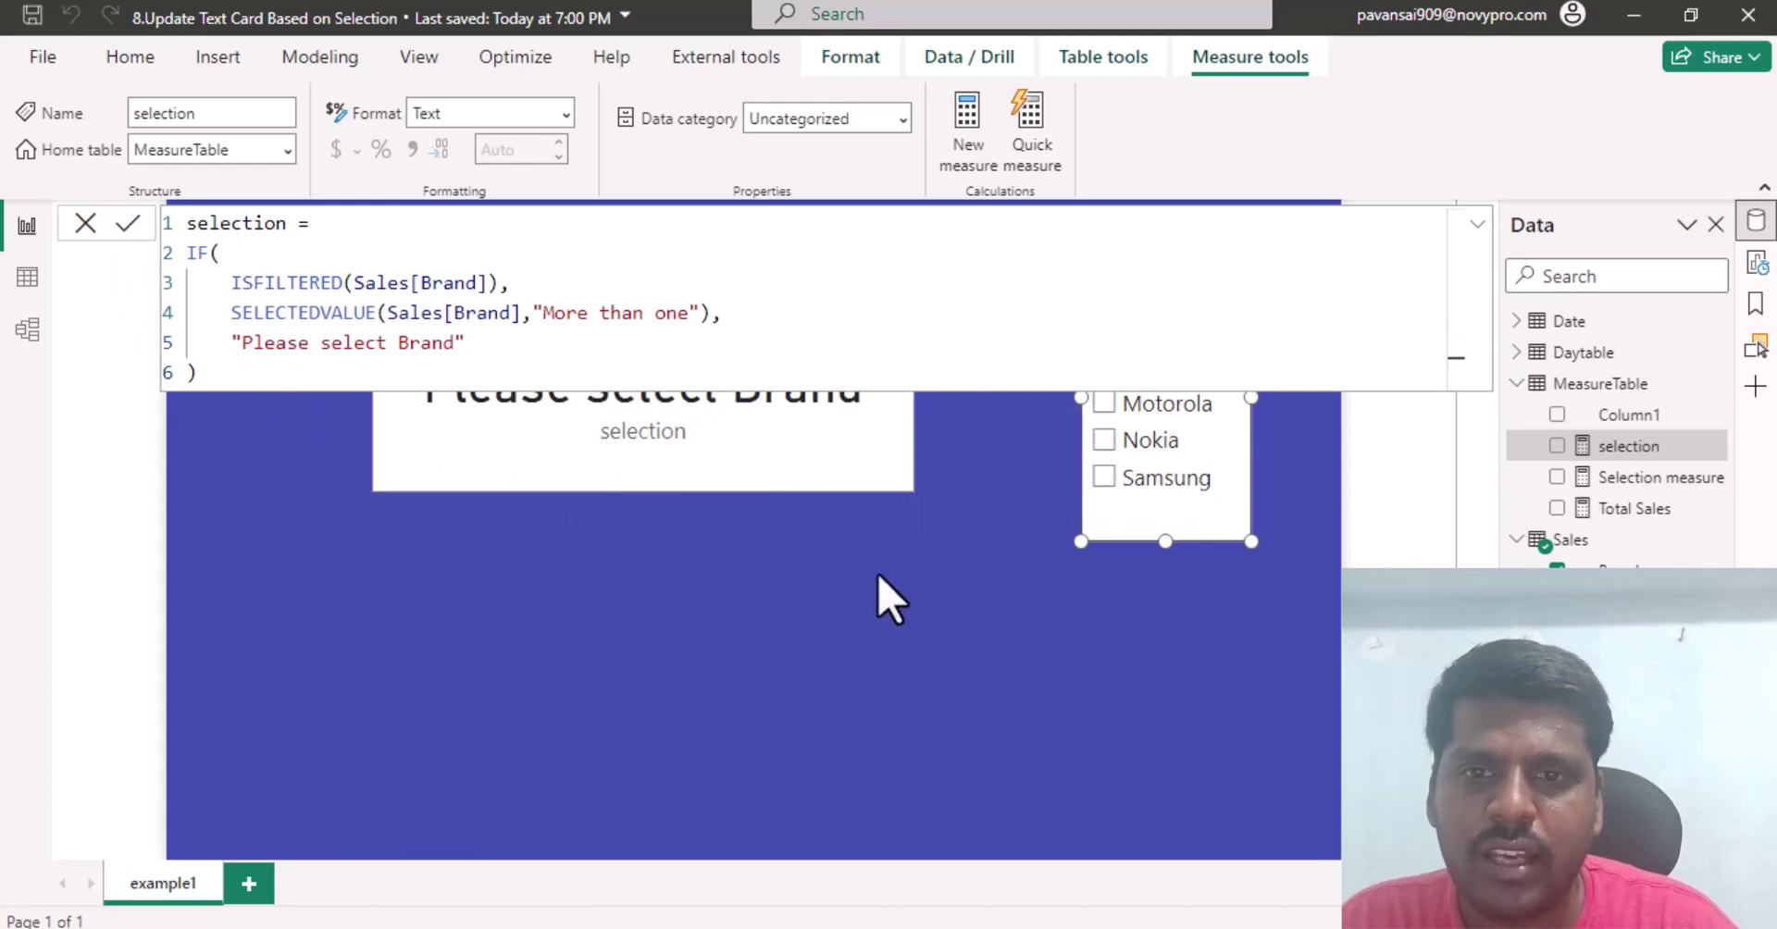
Test the card by selecting Apple, switching to Huawei and adding LG in the Brand slicer.
left_click(884, 597)
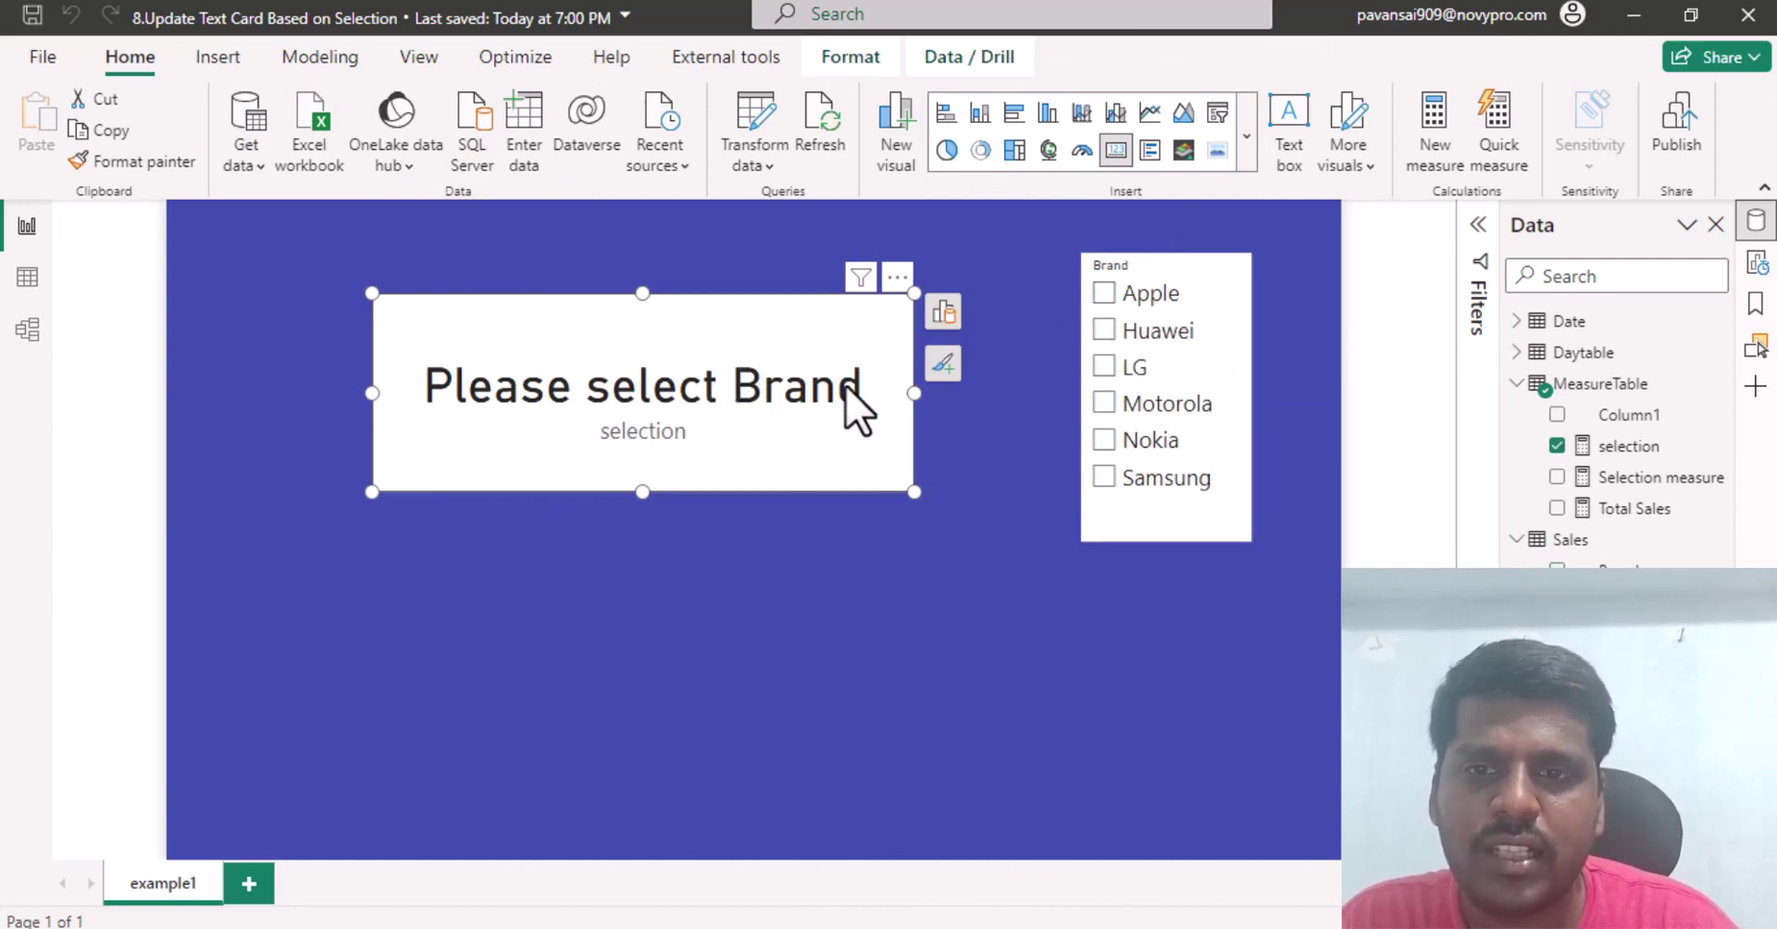
left_click(1107, 294)
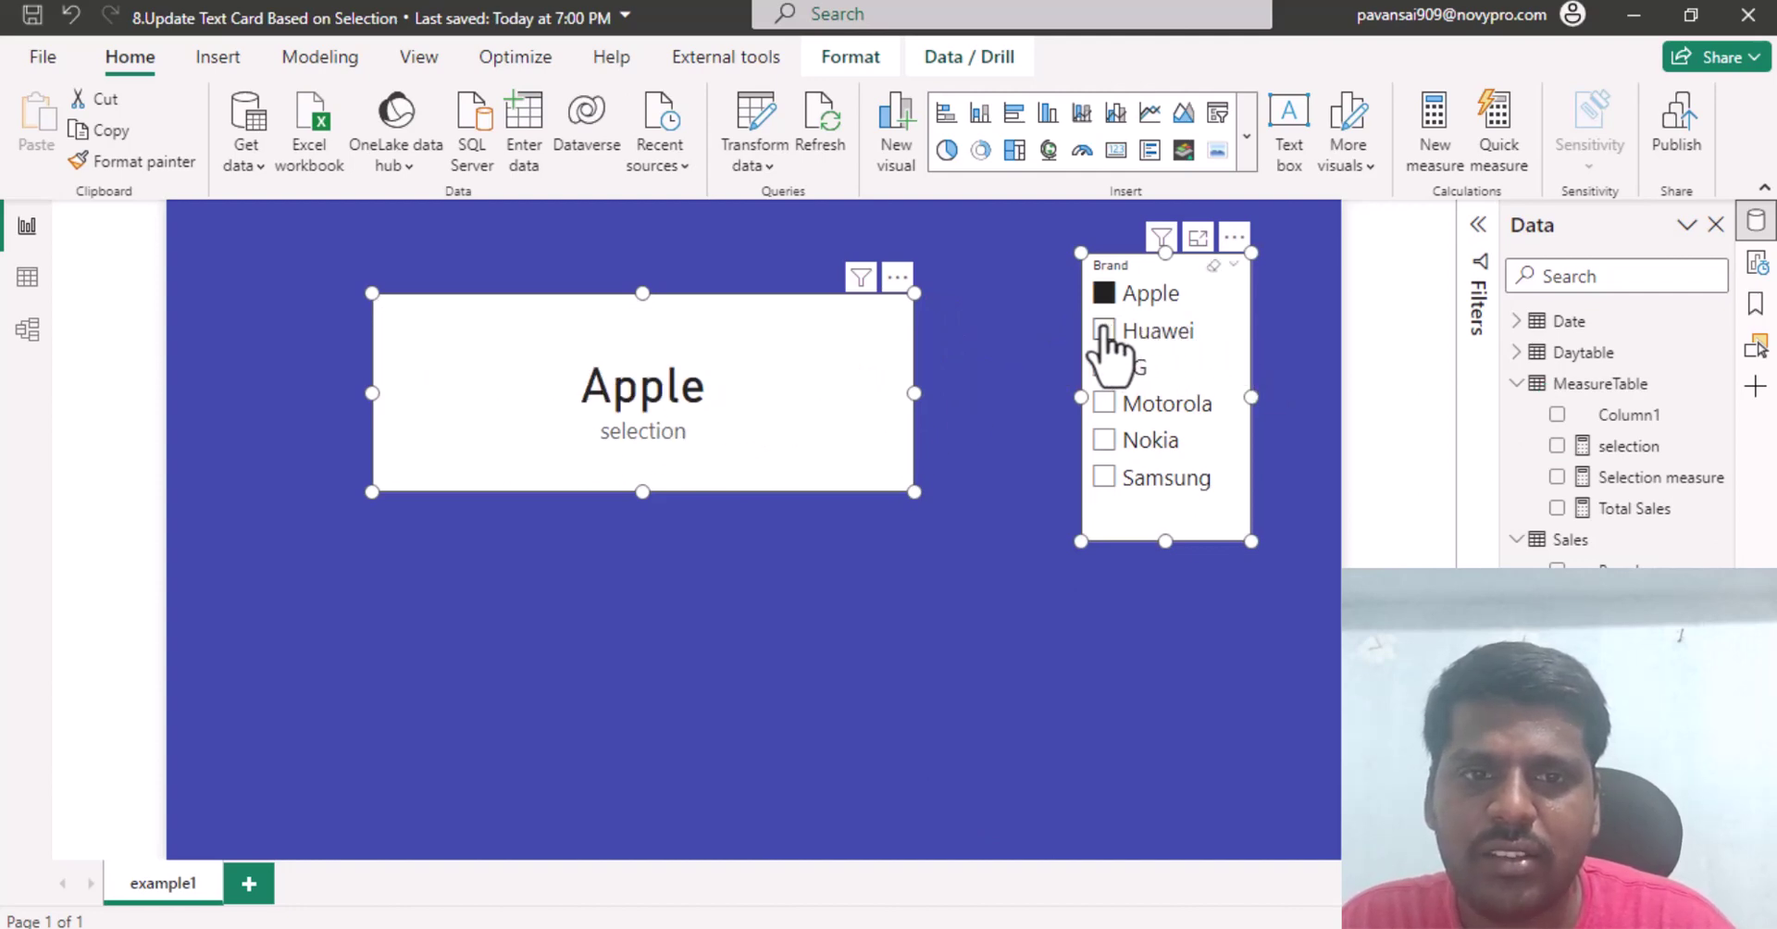
left_click(1104, 330)
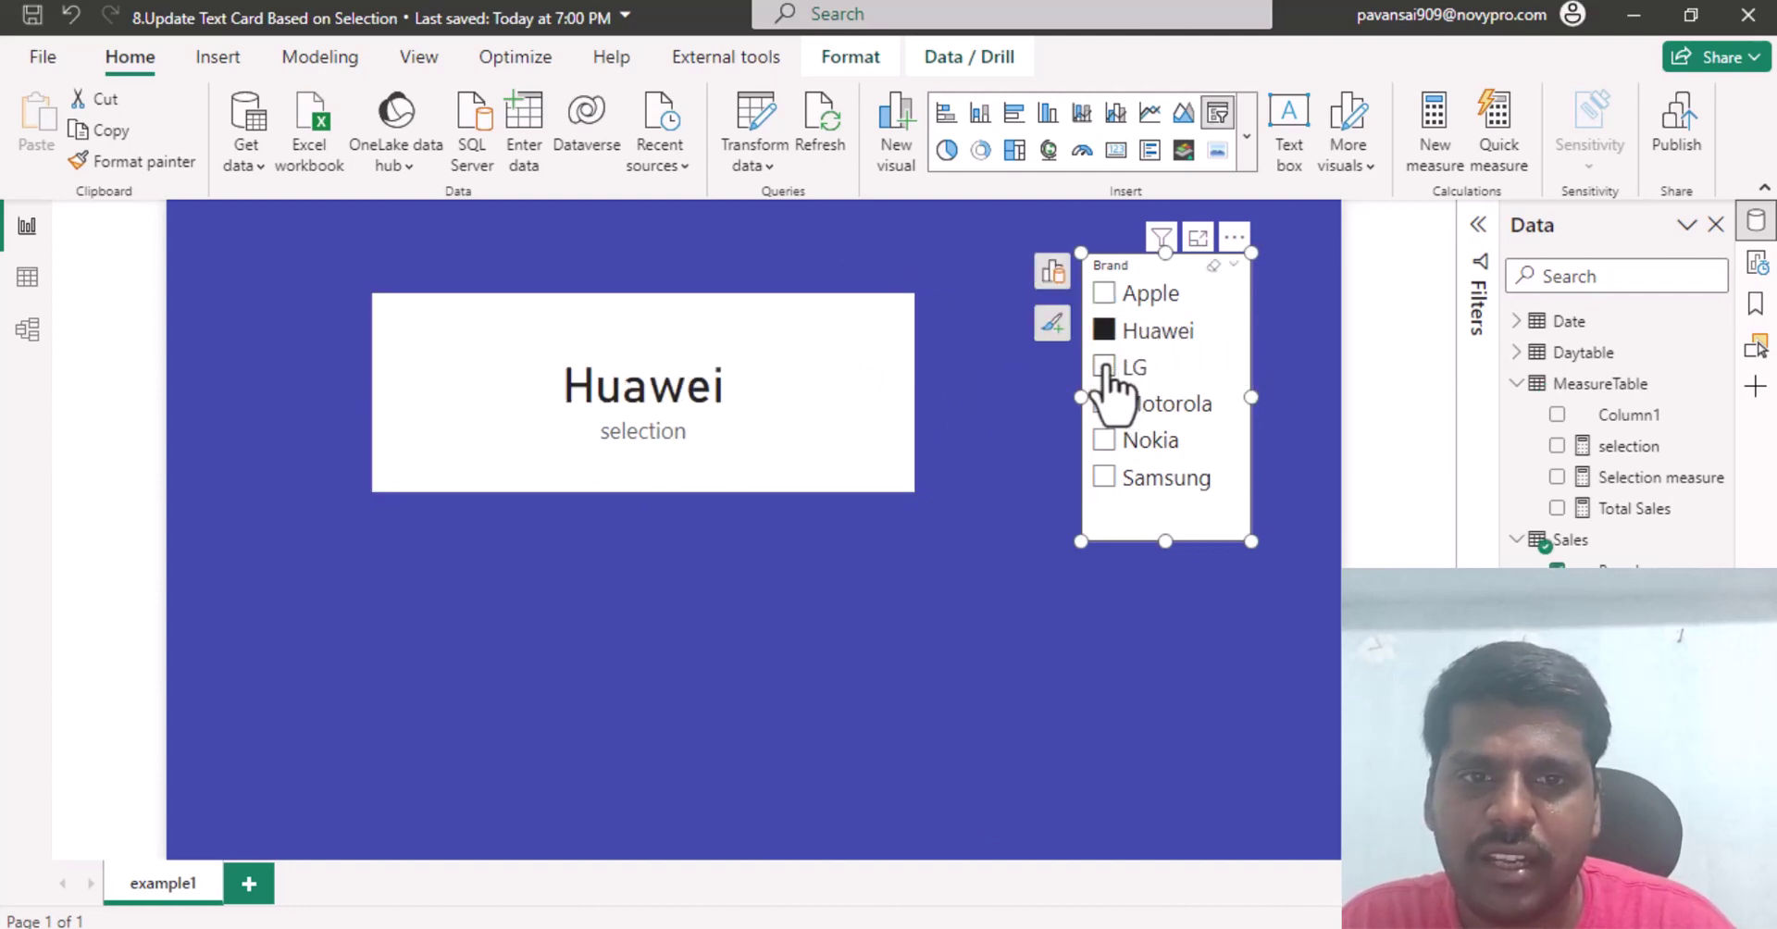
left_click(1104, 366, "ctrl")
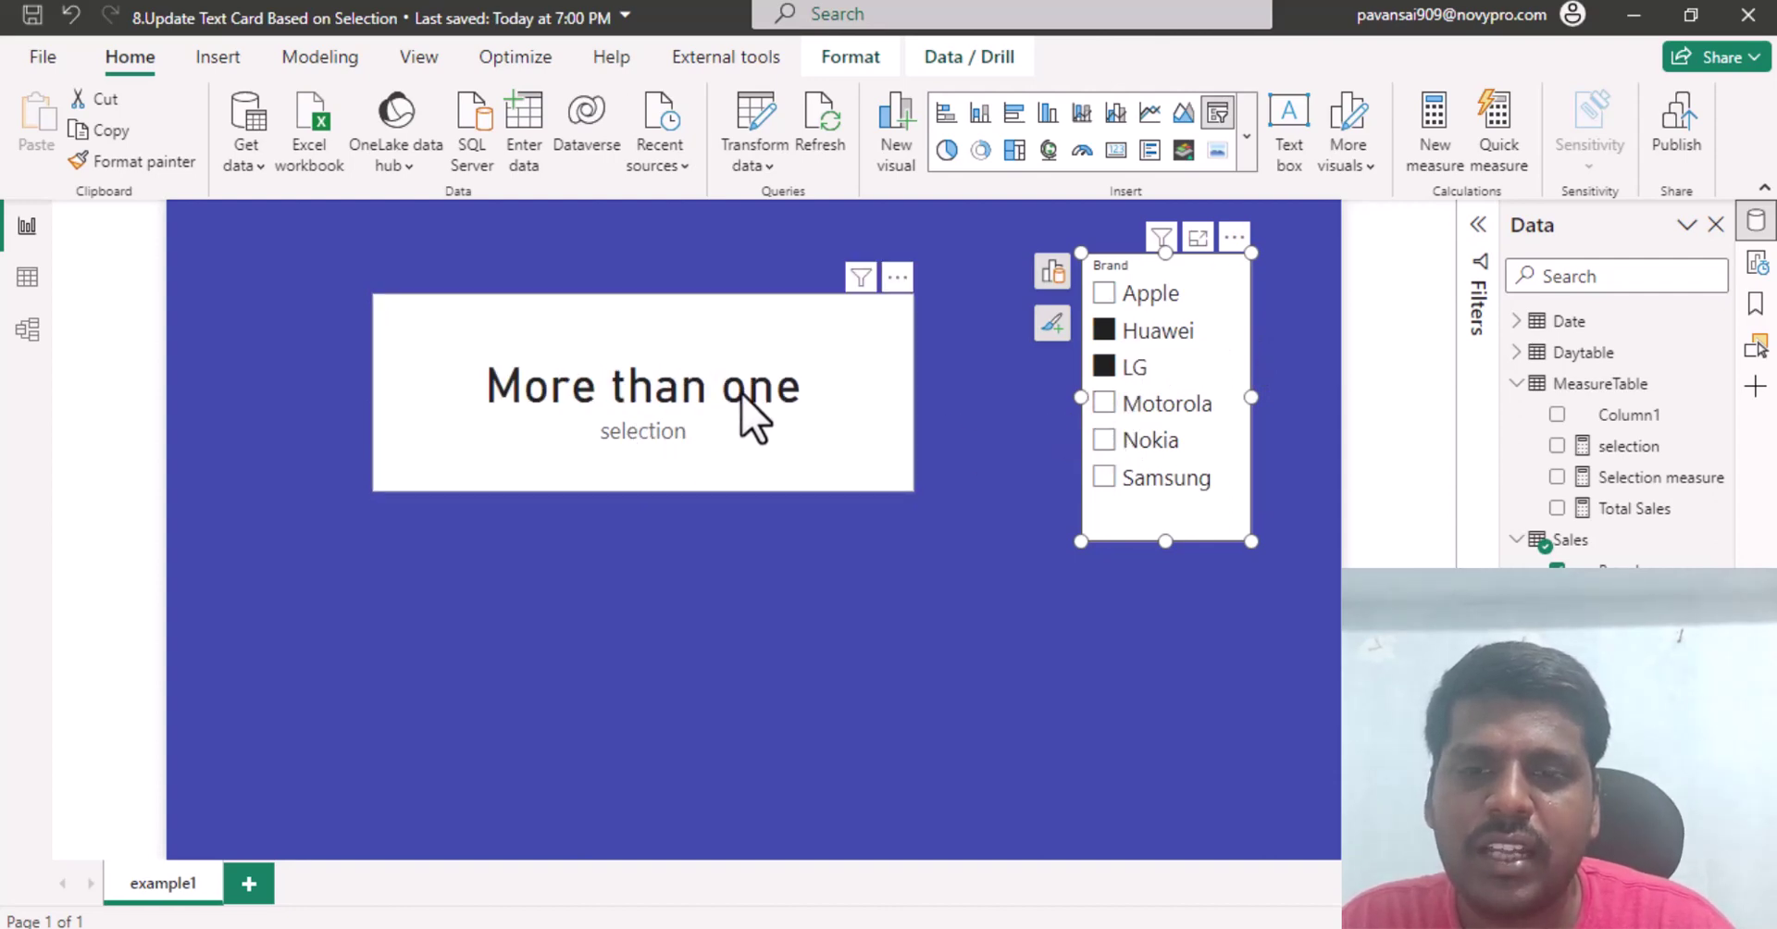
Open the selection measure and start a nested IF on a new line after the ISFILTERED condition.
left_click(1629, 446)
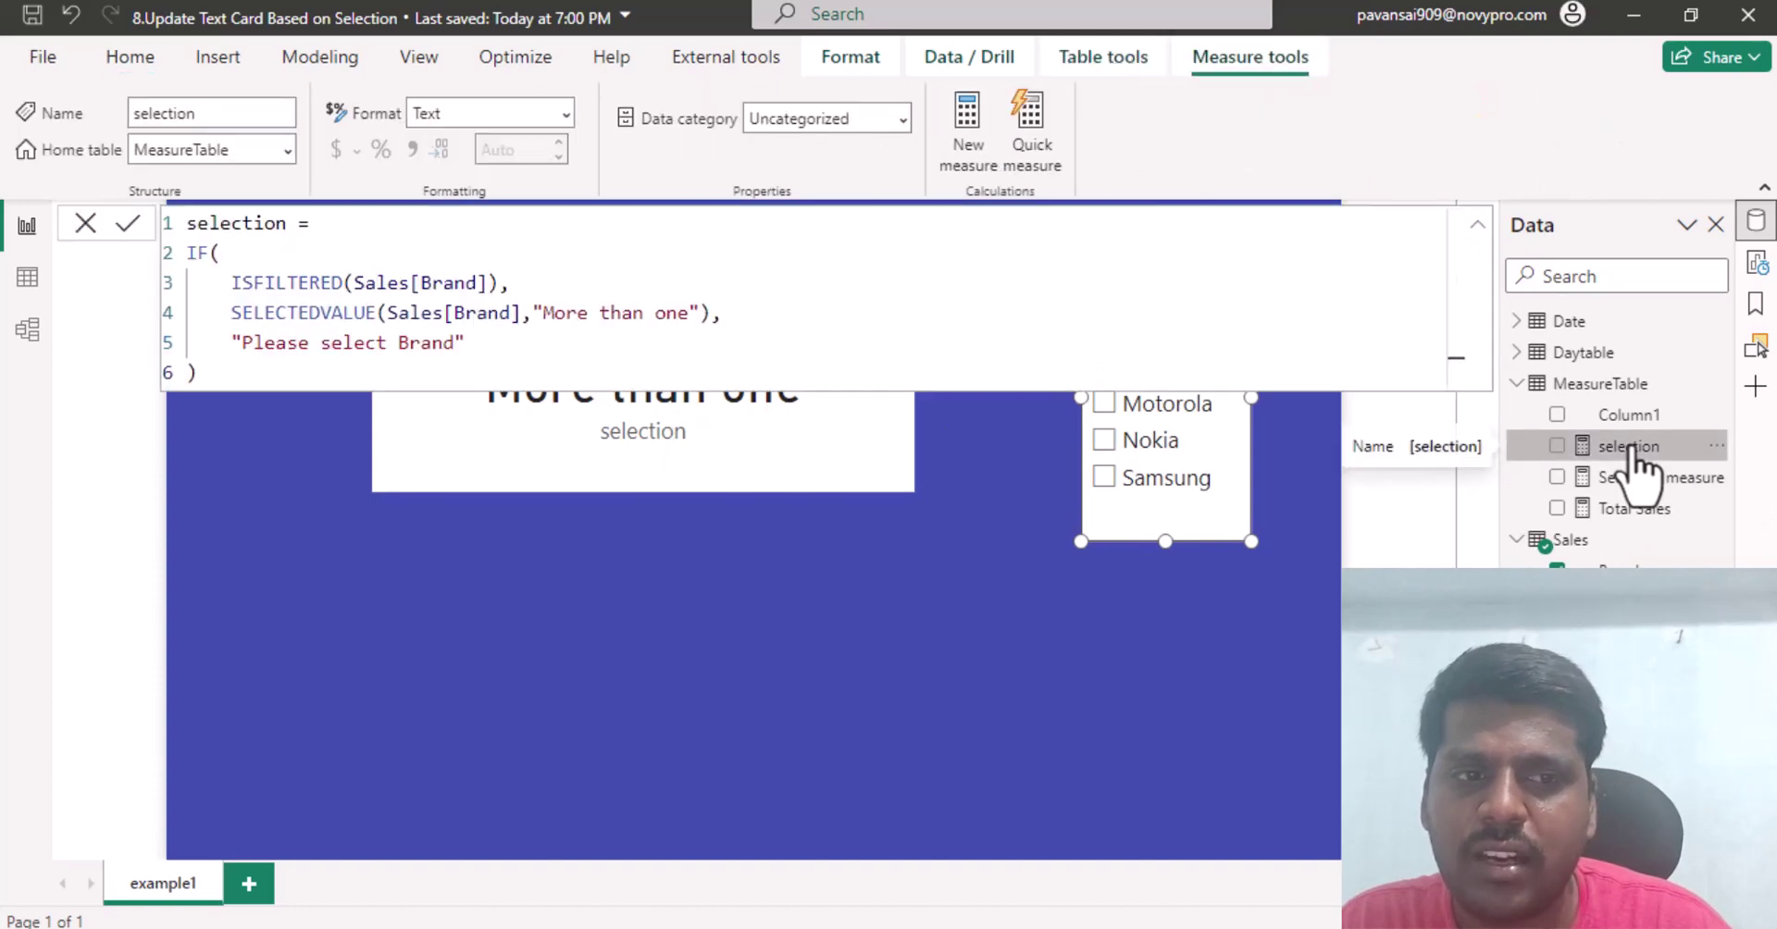
double_click(268, 313)
left_click_drag(515, 306, 711, 313)
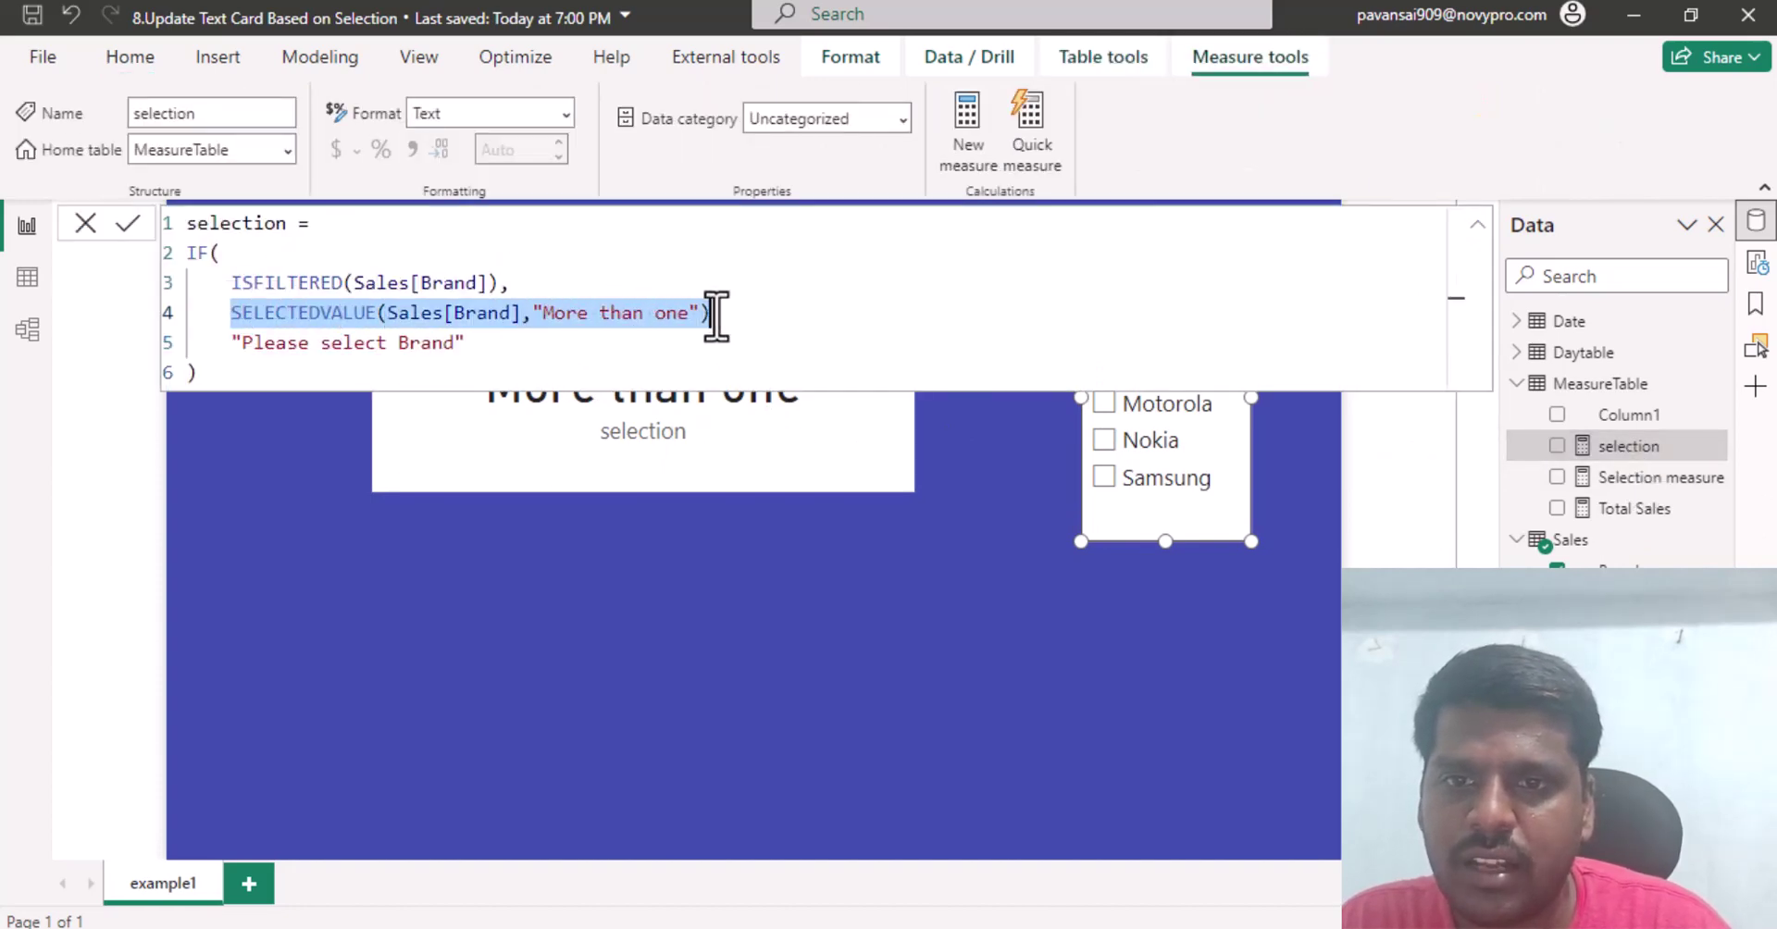
left_click(503, 344)
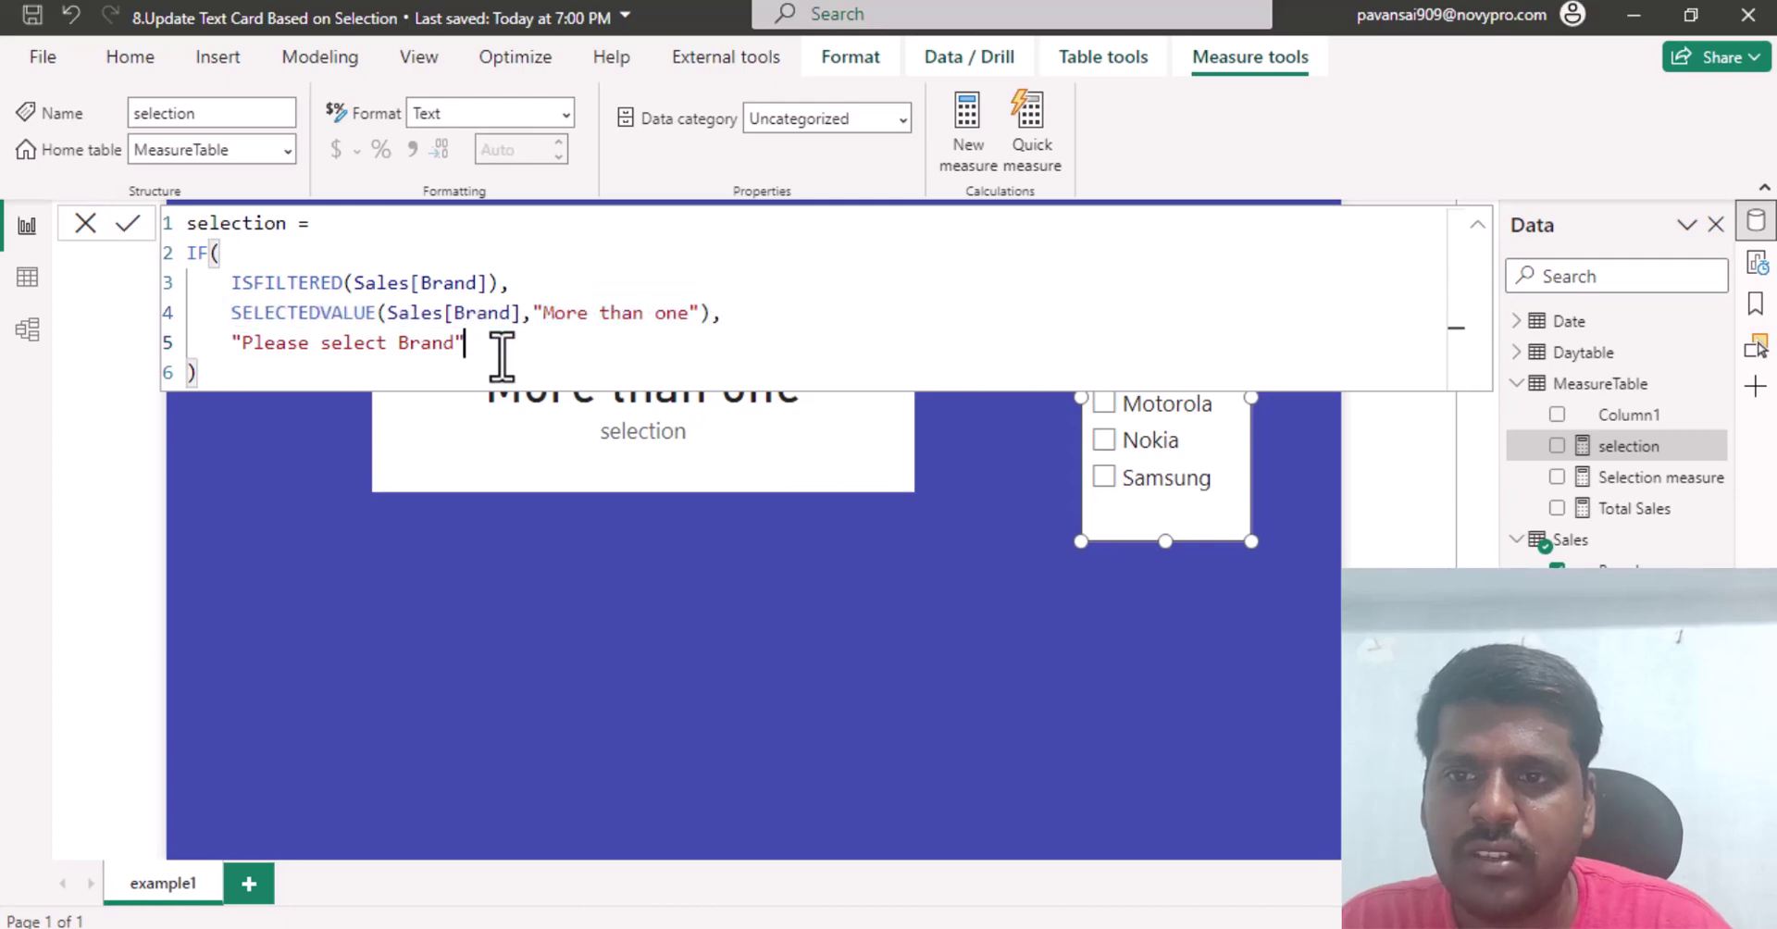
left_click(524, 283)
key("Return")
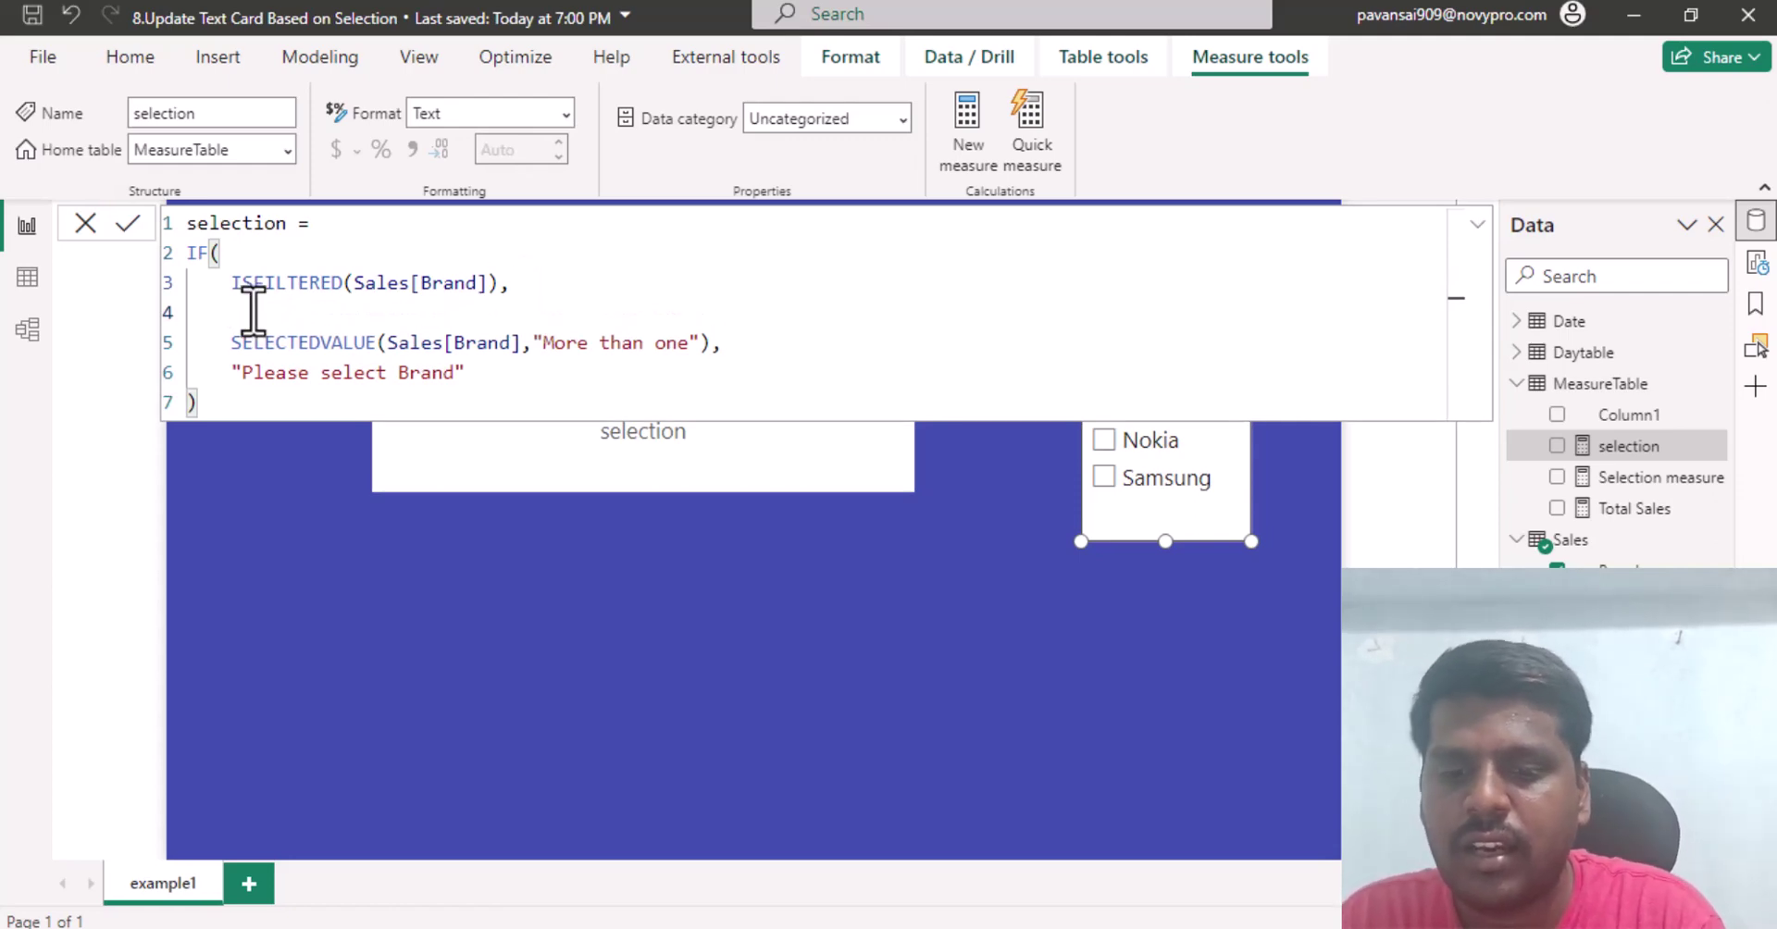
type("IF")
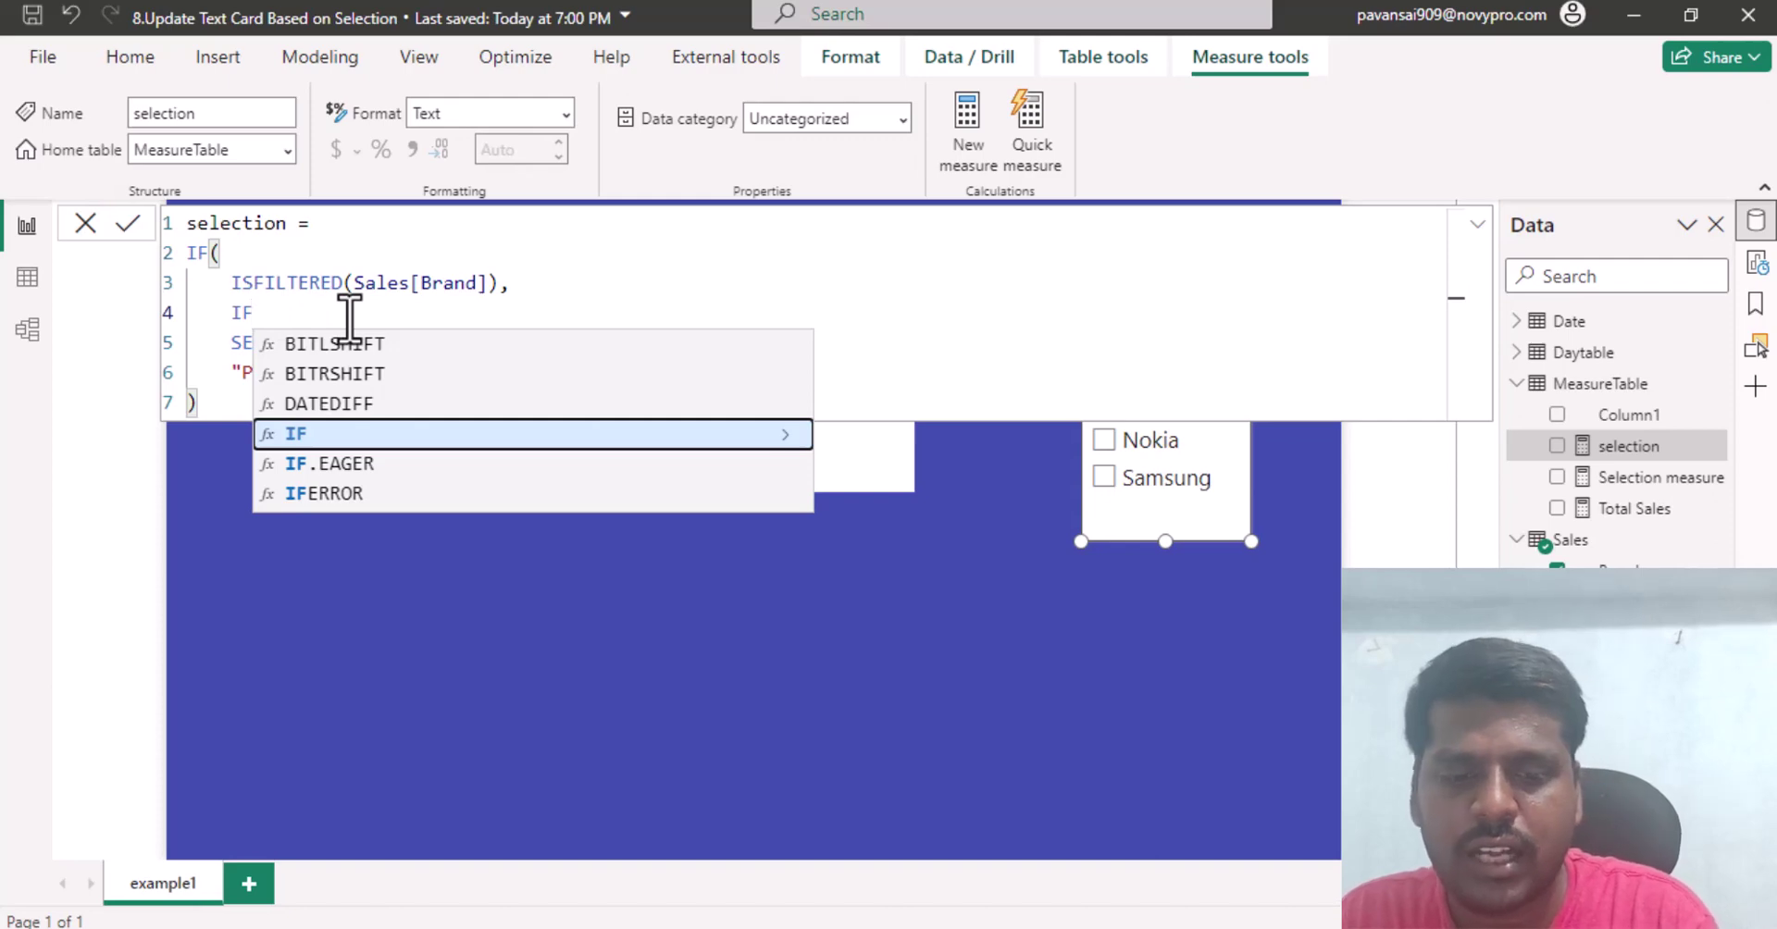
type("(")
key("Return")
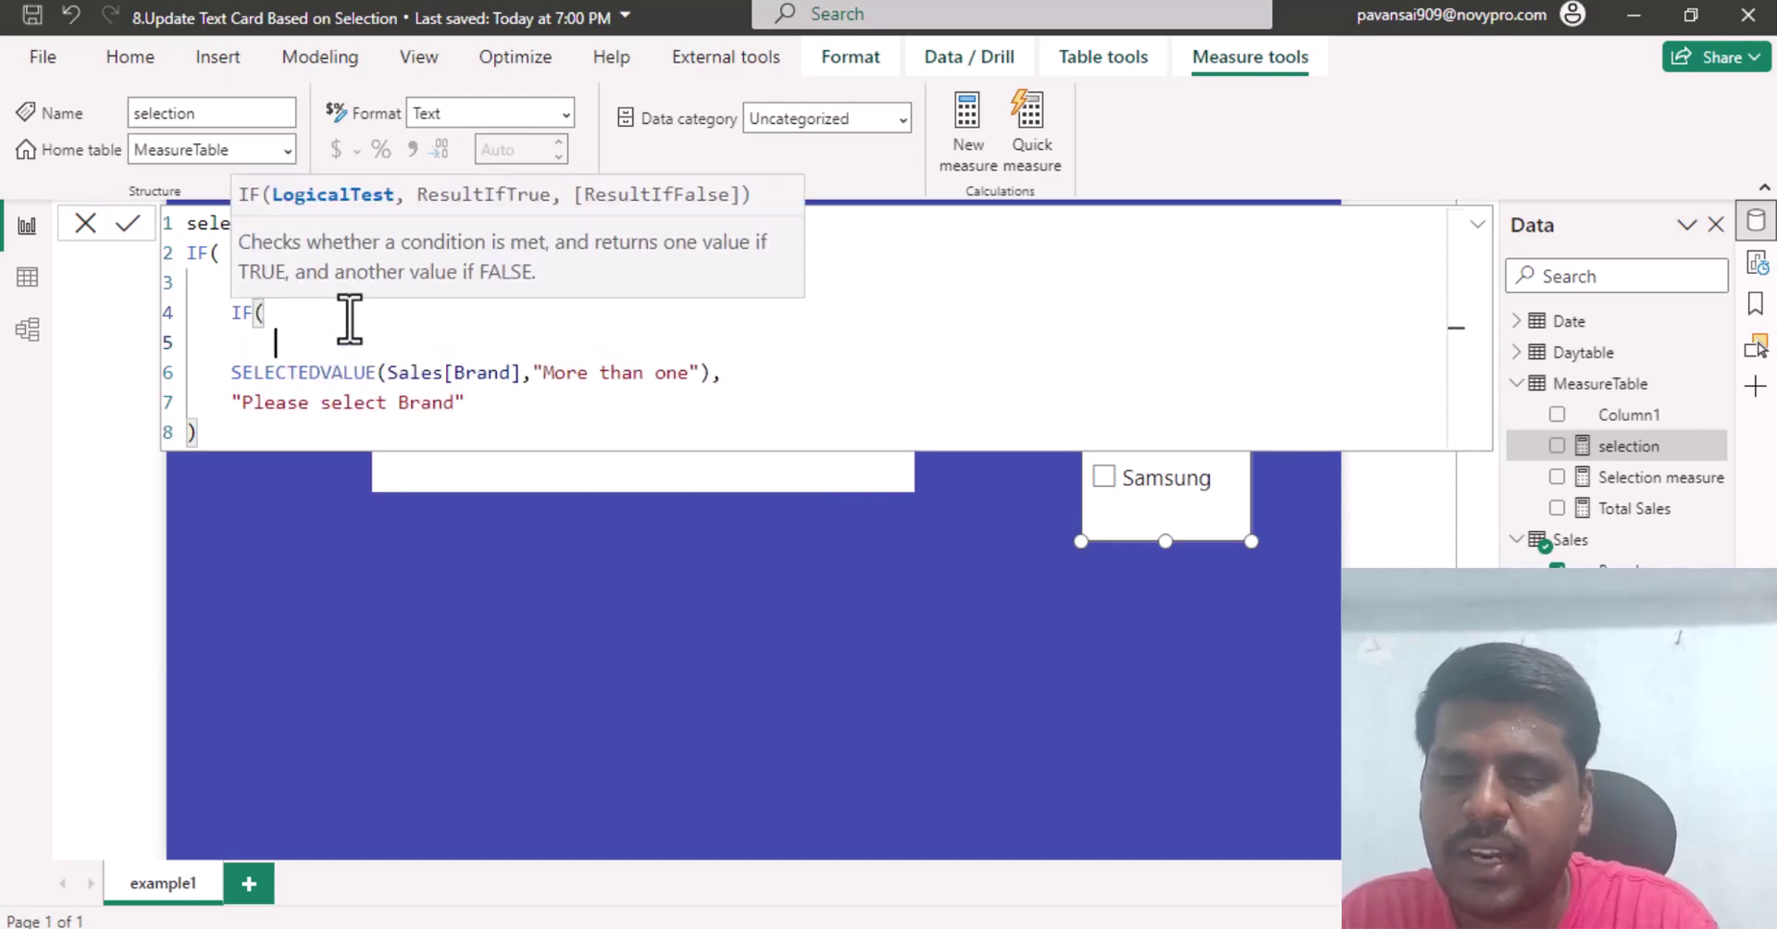
Enter HASONEVALUE(Sales[Brand]) as the nested IF's logical test.
type("ha")
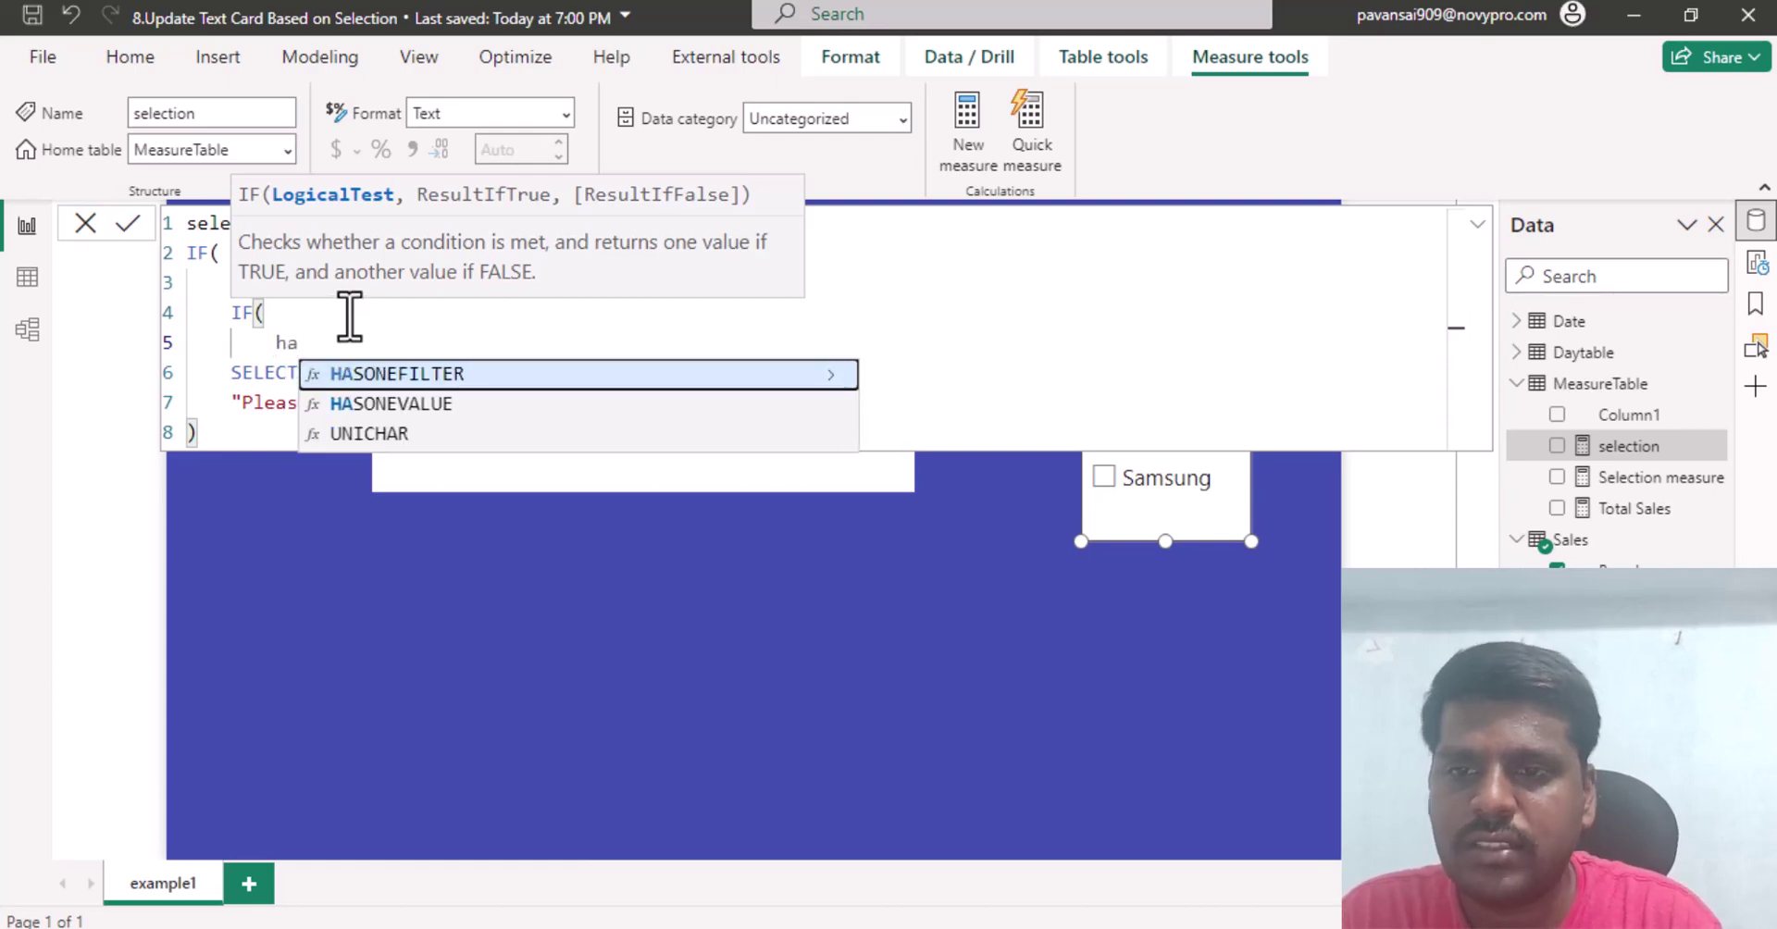
key("Down")
key("Tab")
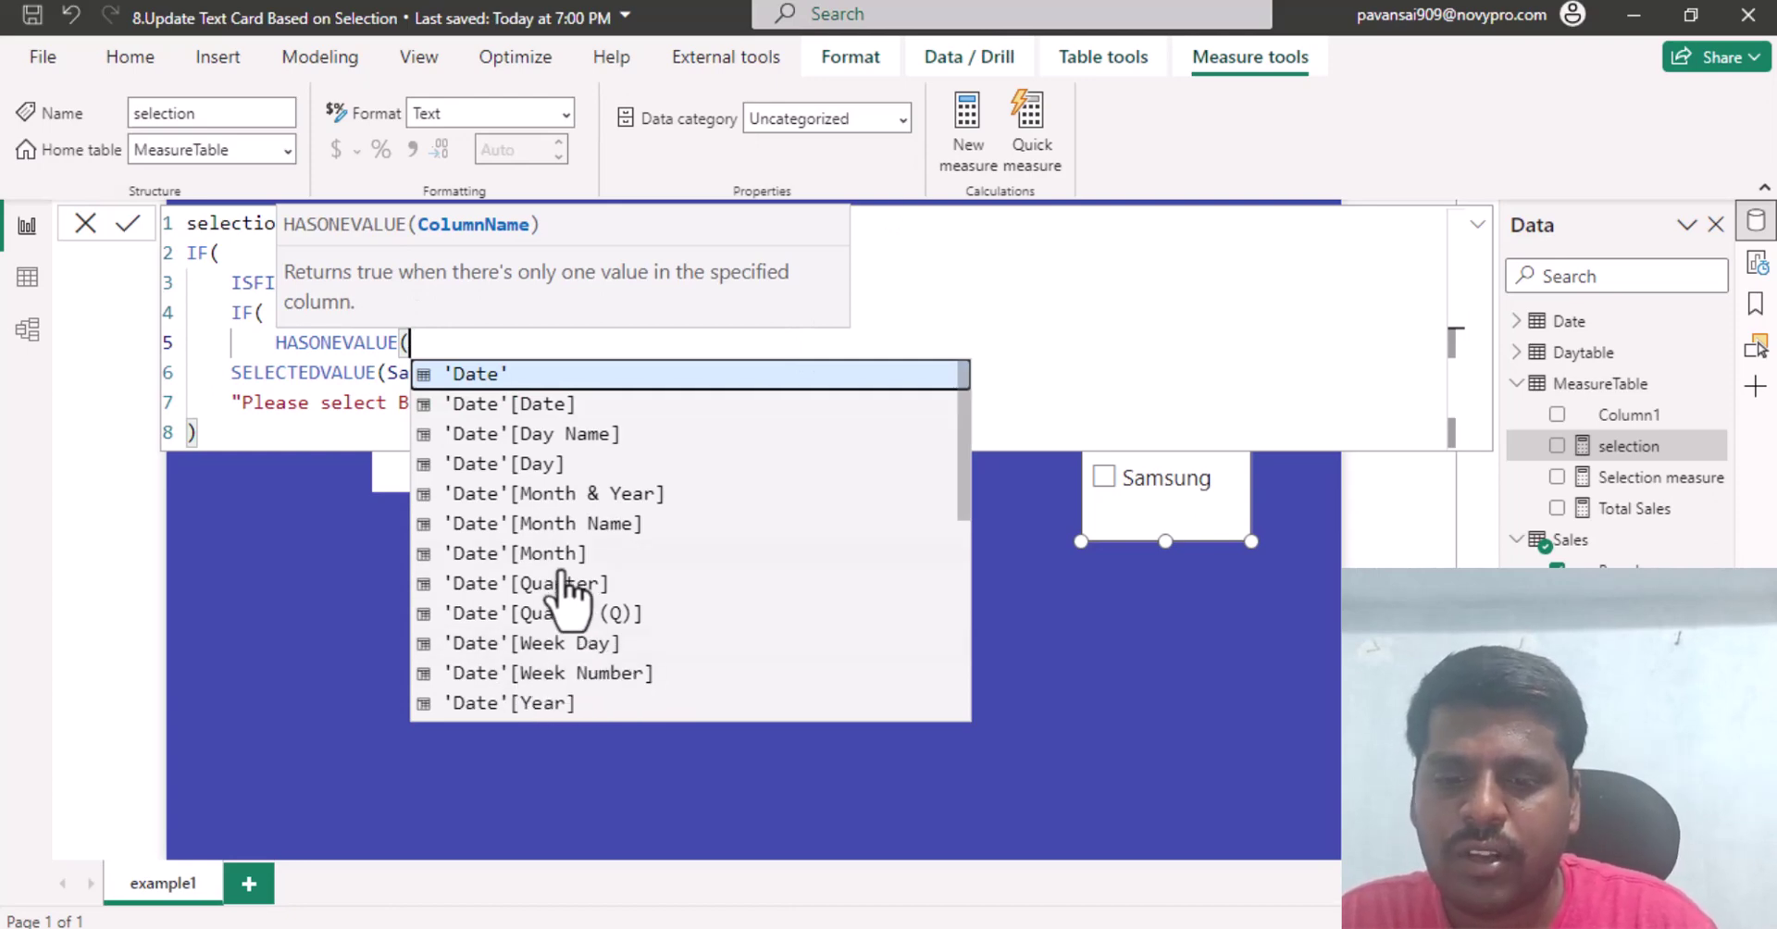
type("sa")
key("Down")
key("Tab")
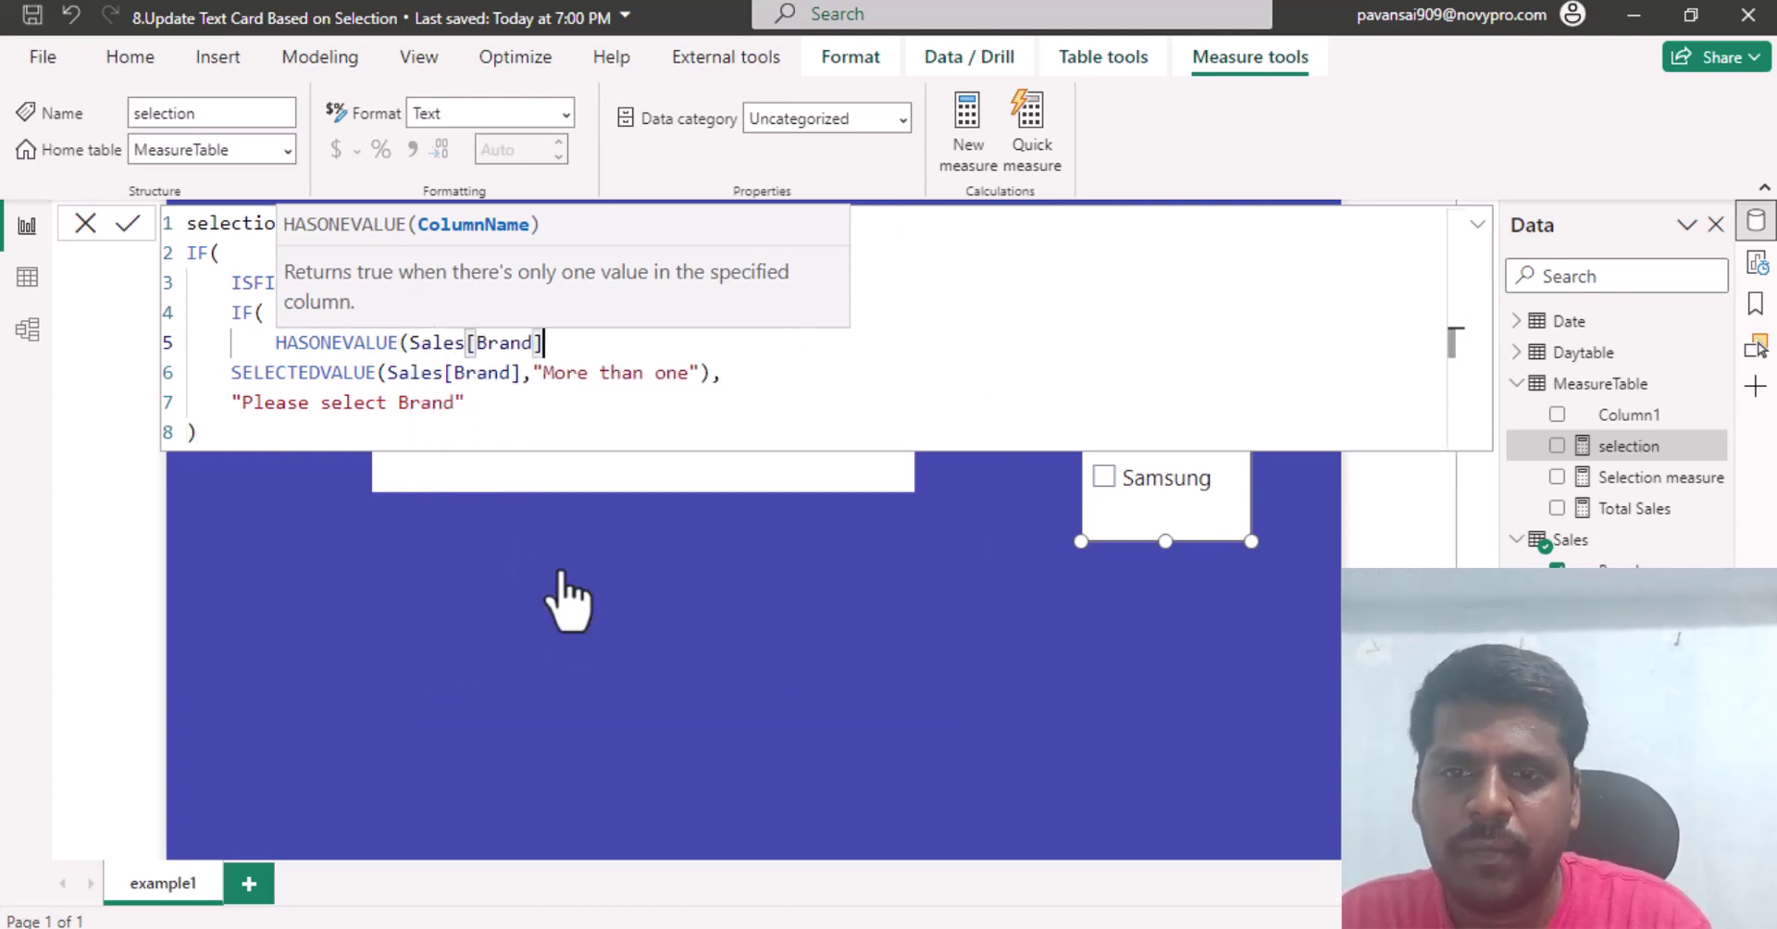
type(")")
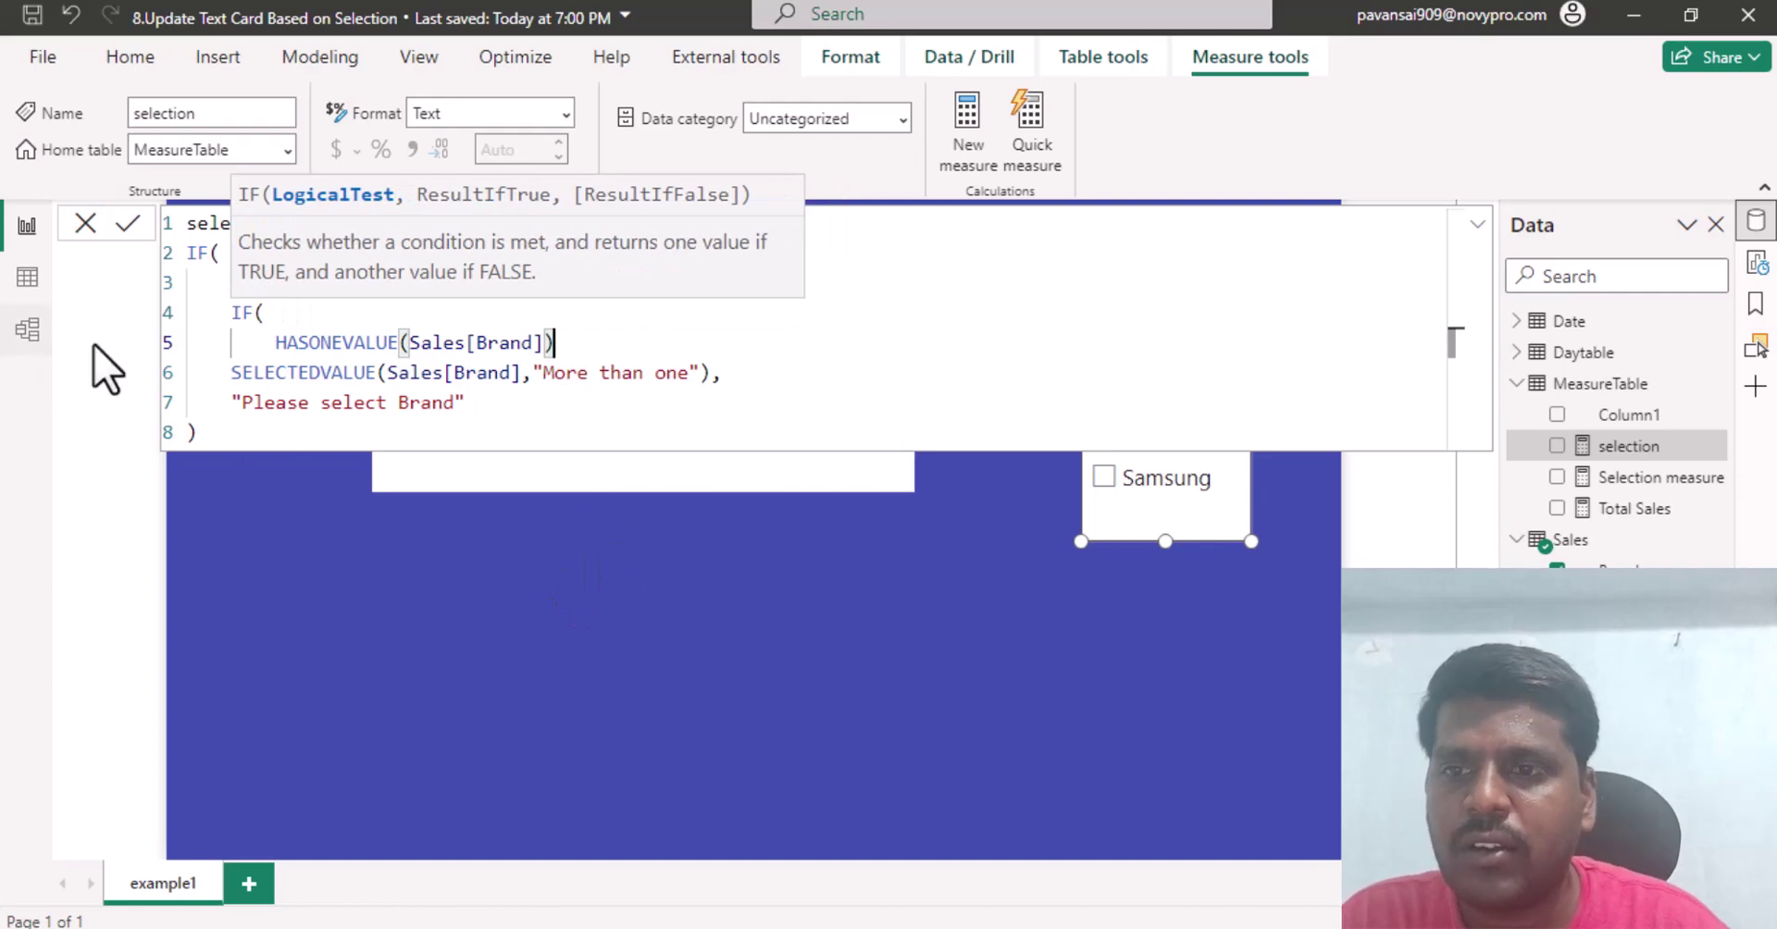
Put CONCATENATE in front of the SELECTEDVALUE expression, with "Single : " as its first text argument.
left_click(232, 374)
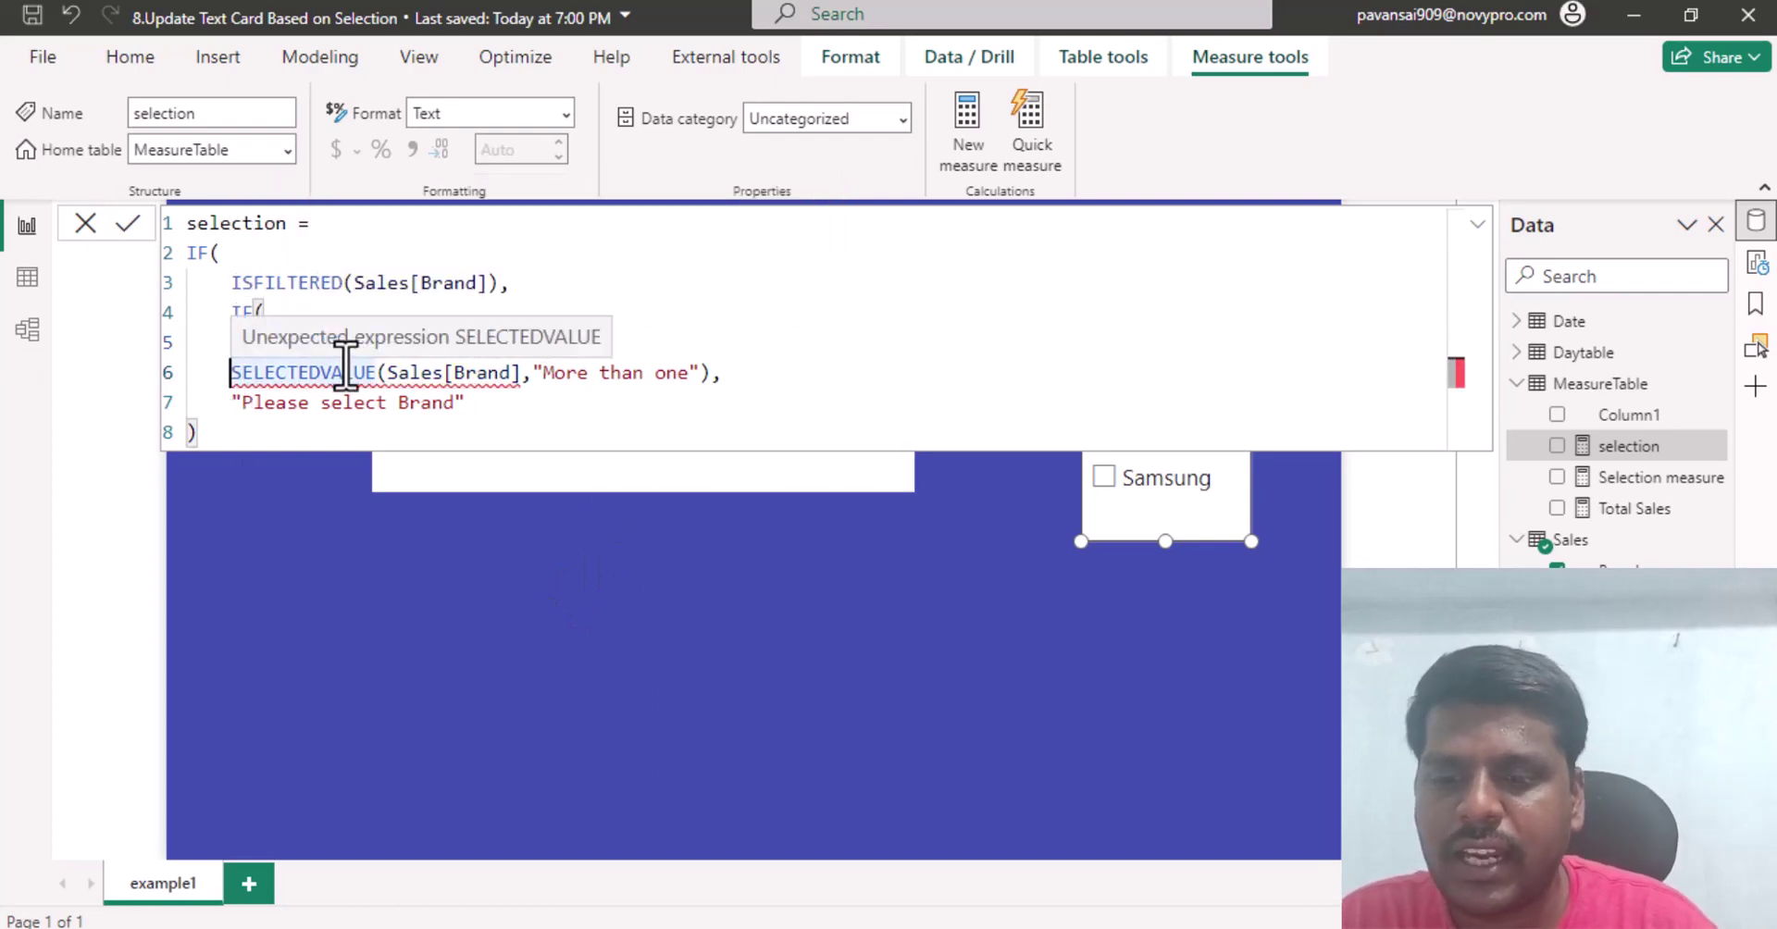
type("CONCATENATE(\"Single \"")
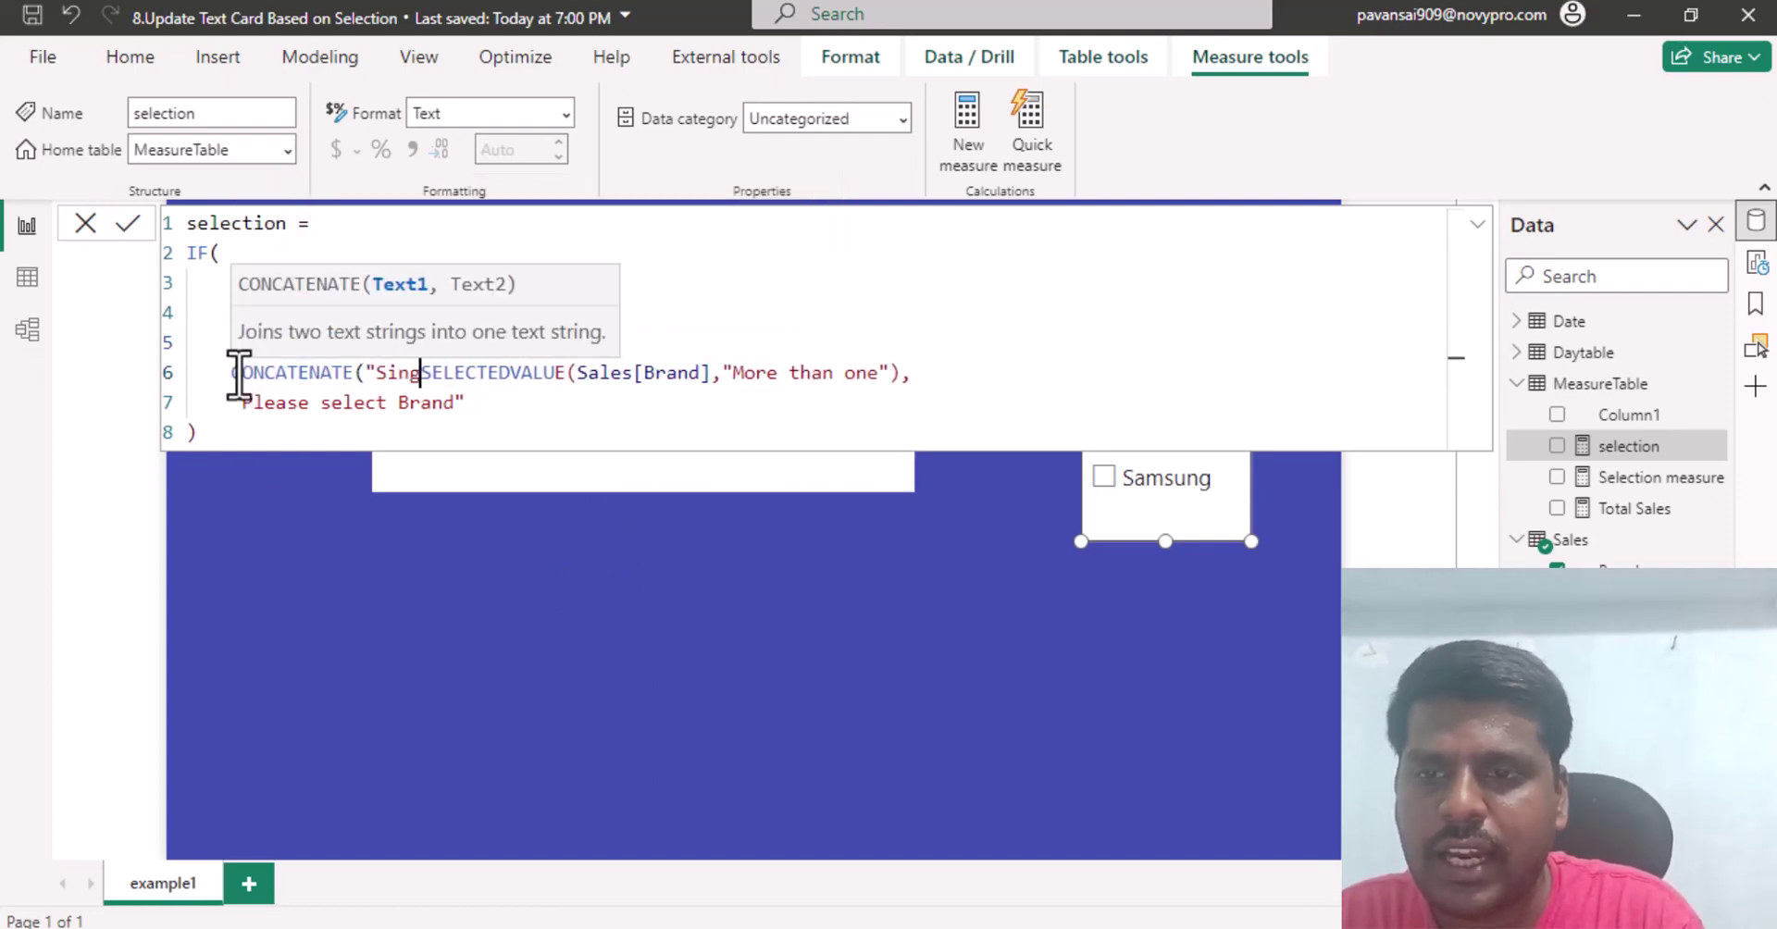
key("Left")
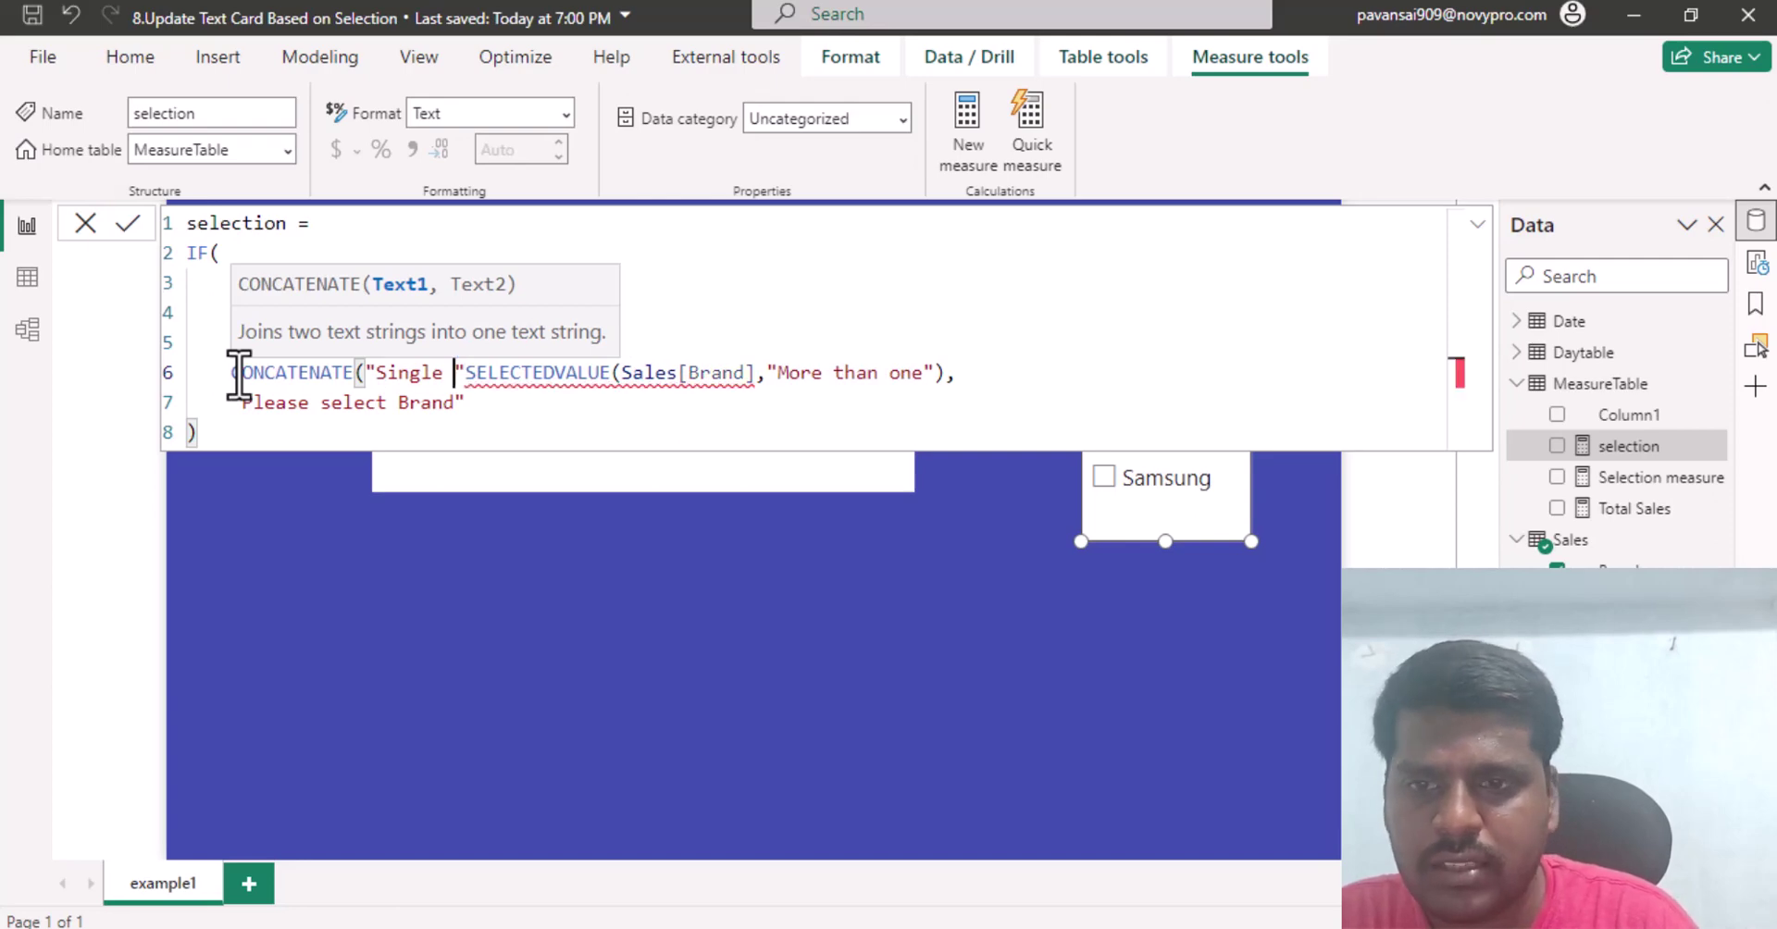
type(":")
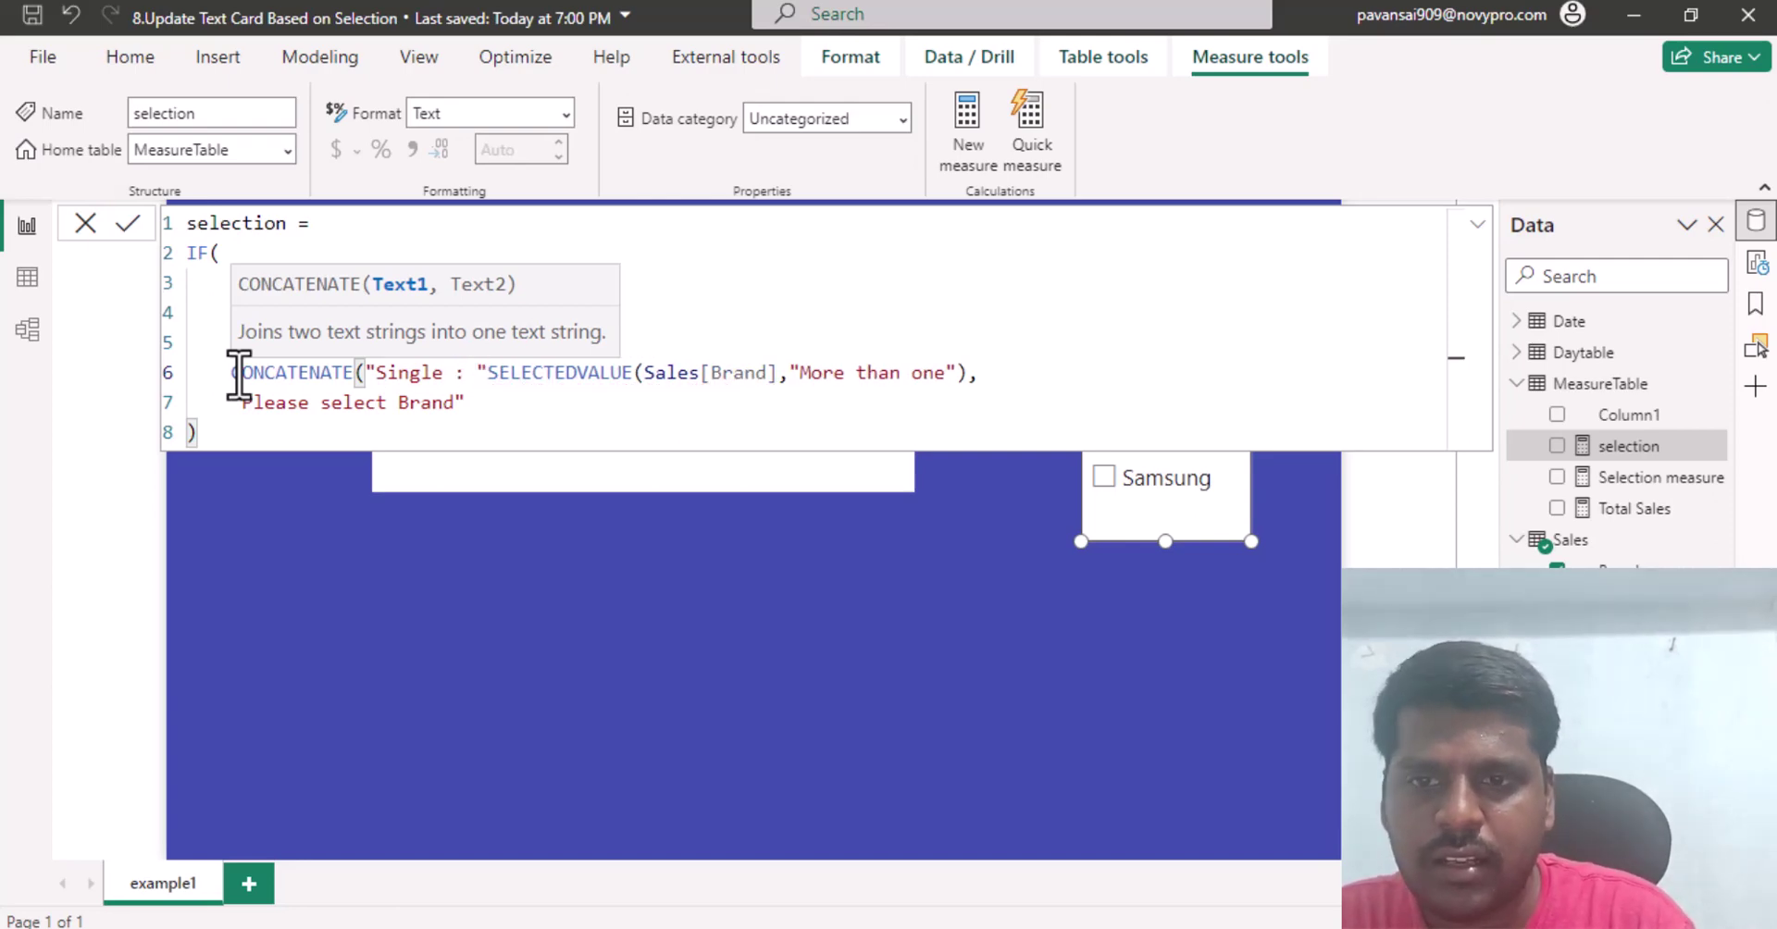
left_click(489, 374)
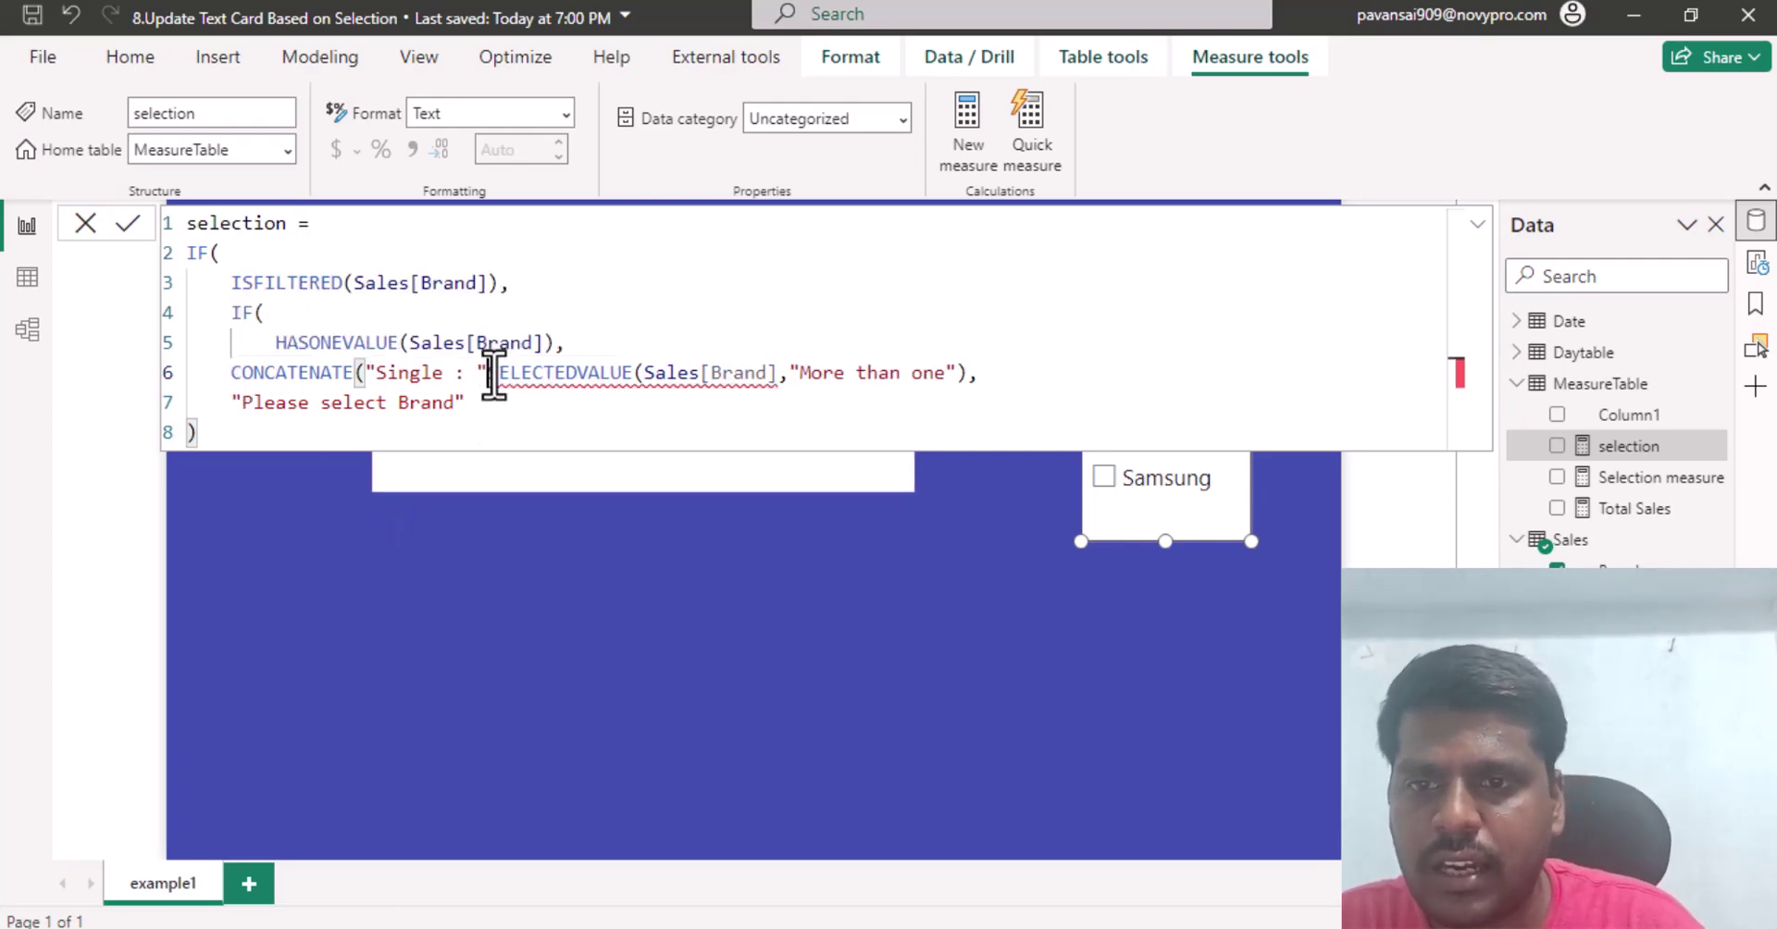
type(",")
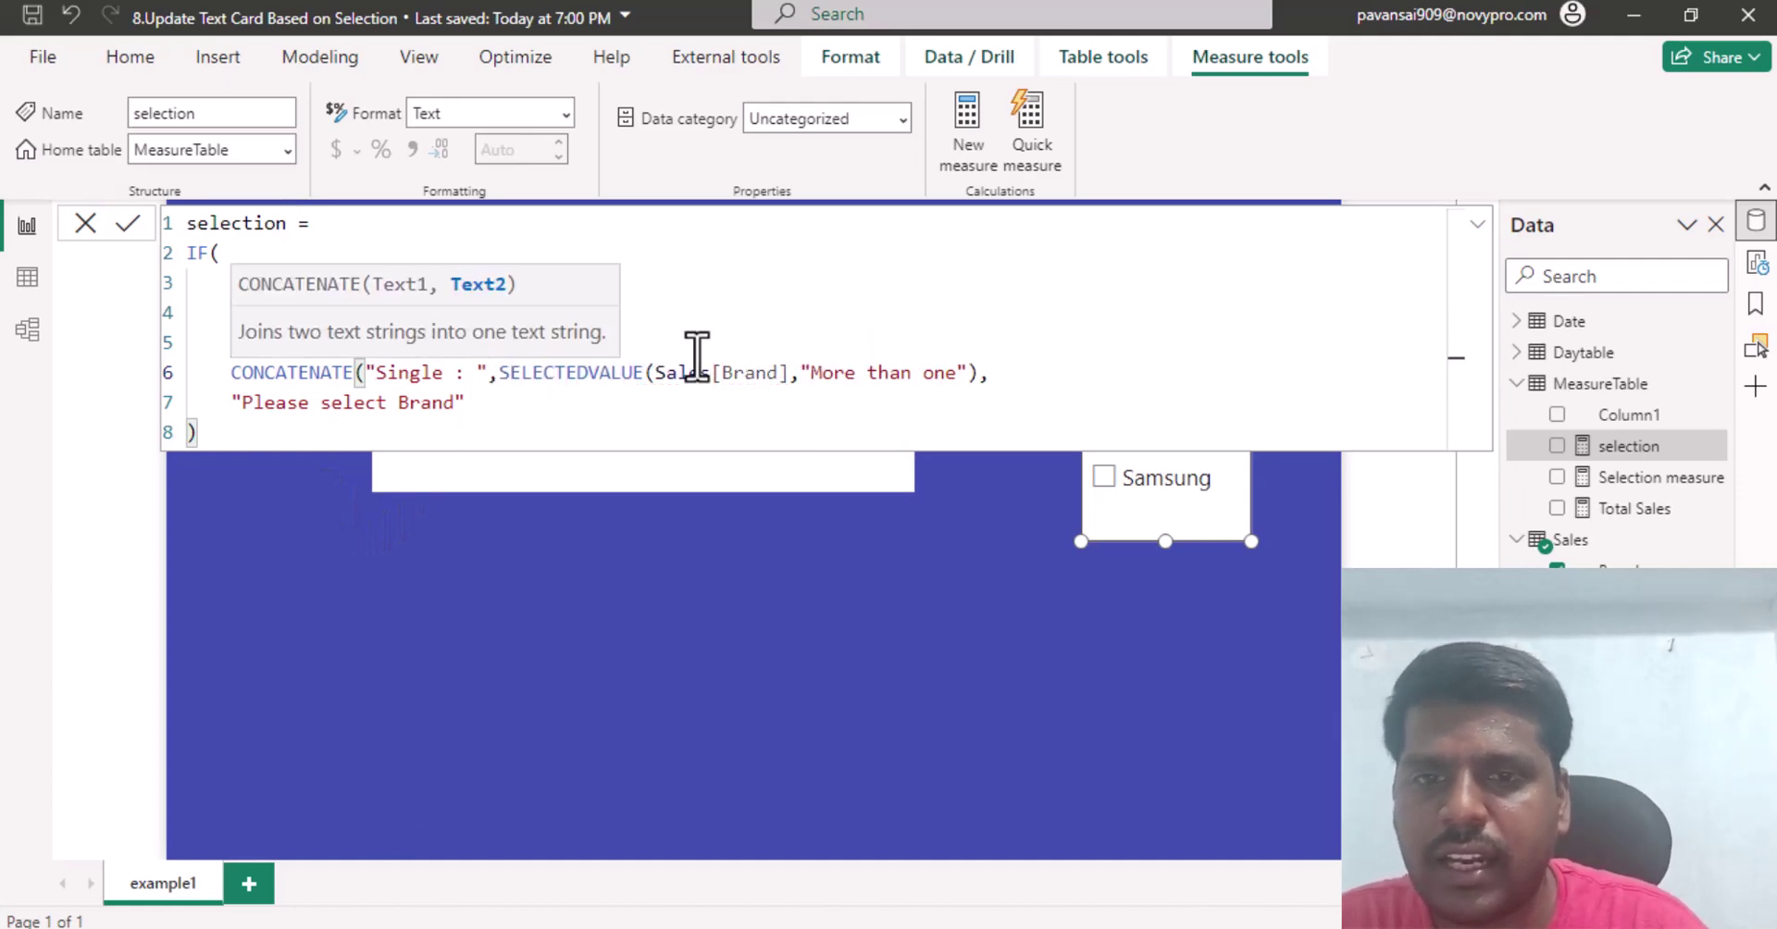
Remove the "More than one" alternate result from SELECTEDVALUE and close the CONCATENATE function.
left_click_drag(969, 373, 798, 374)
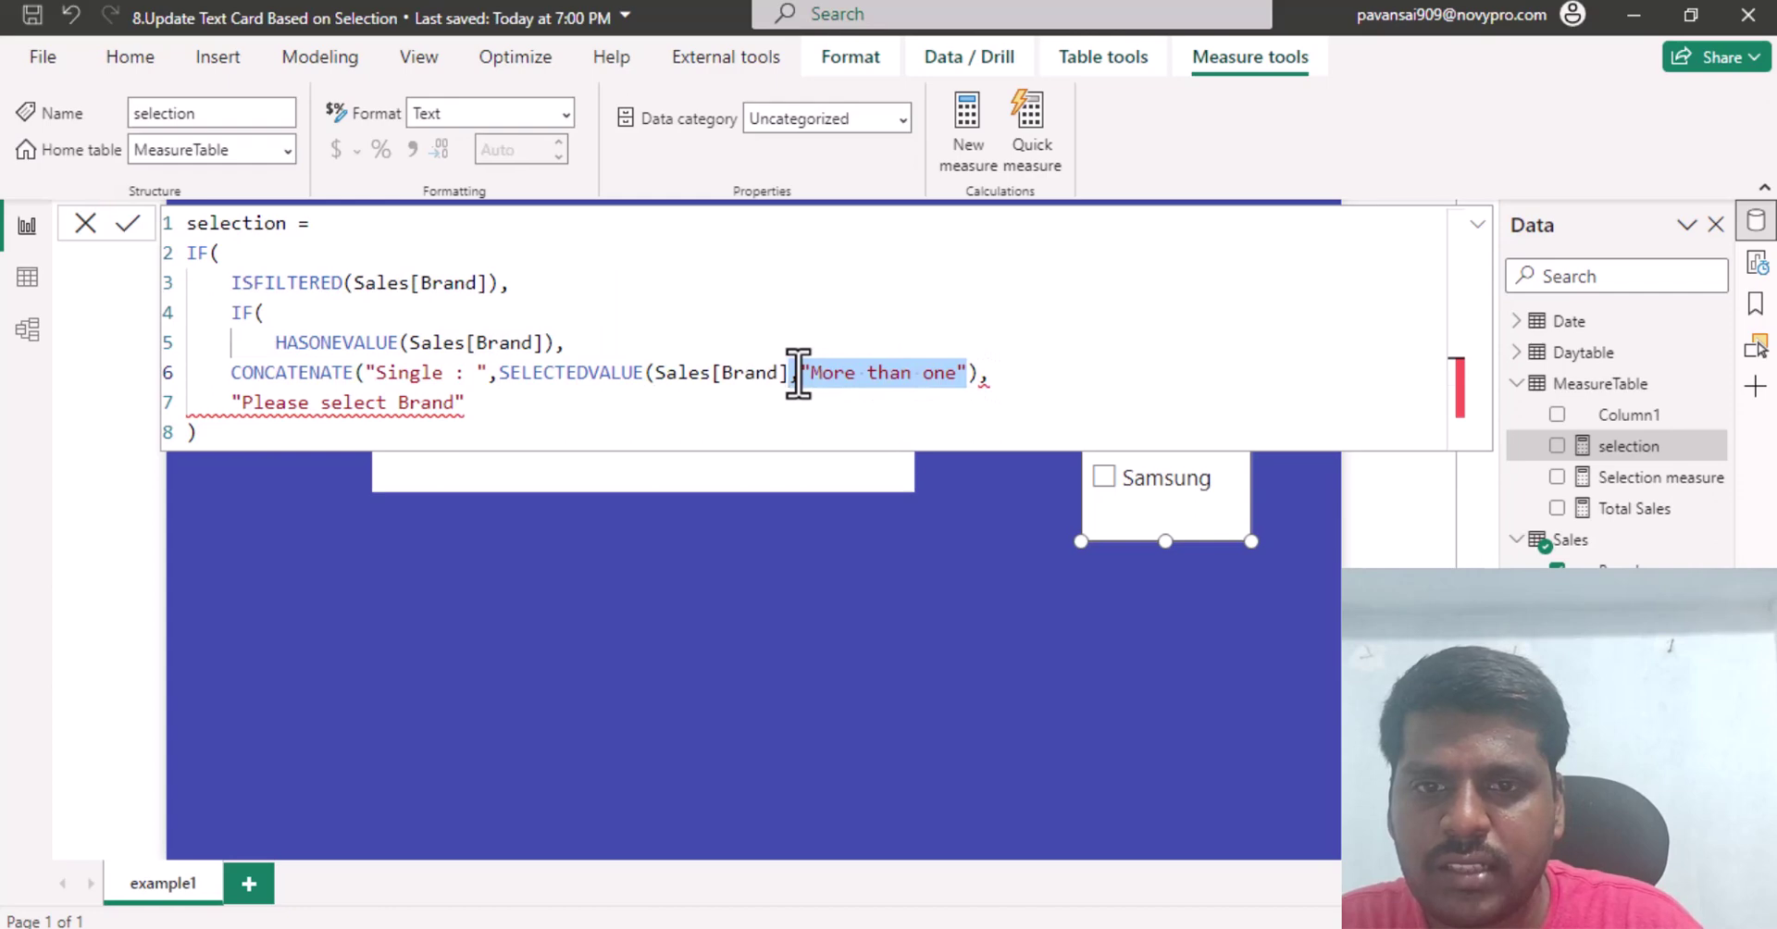
key("BackSpace")
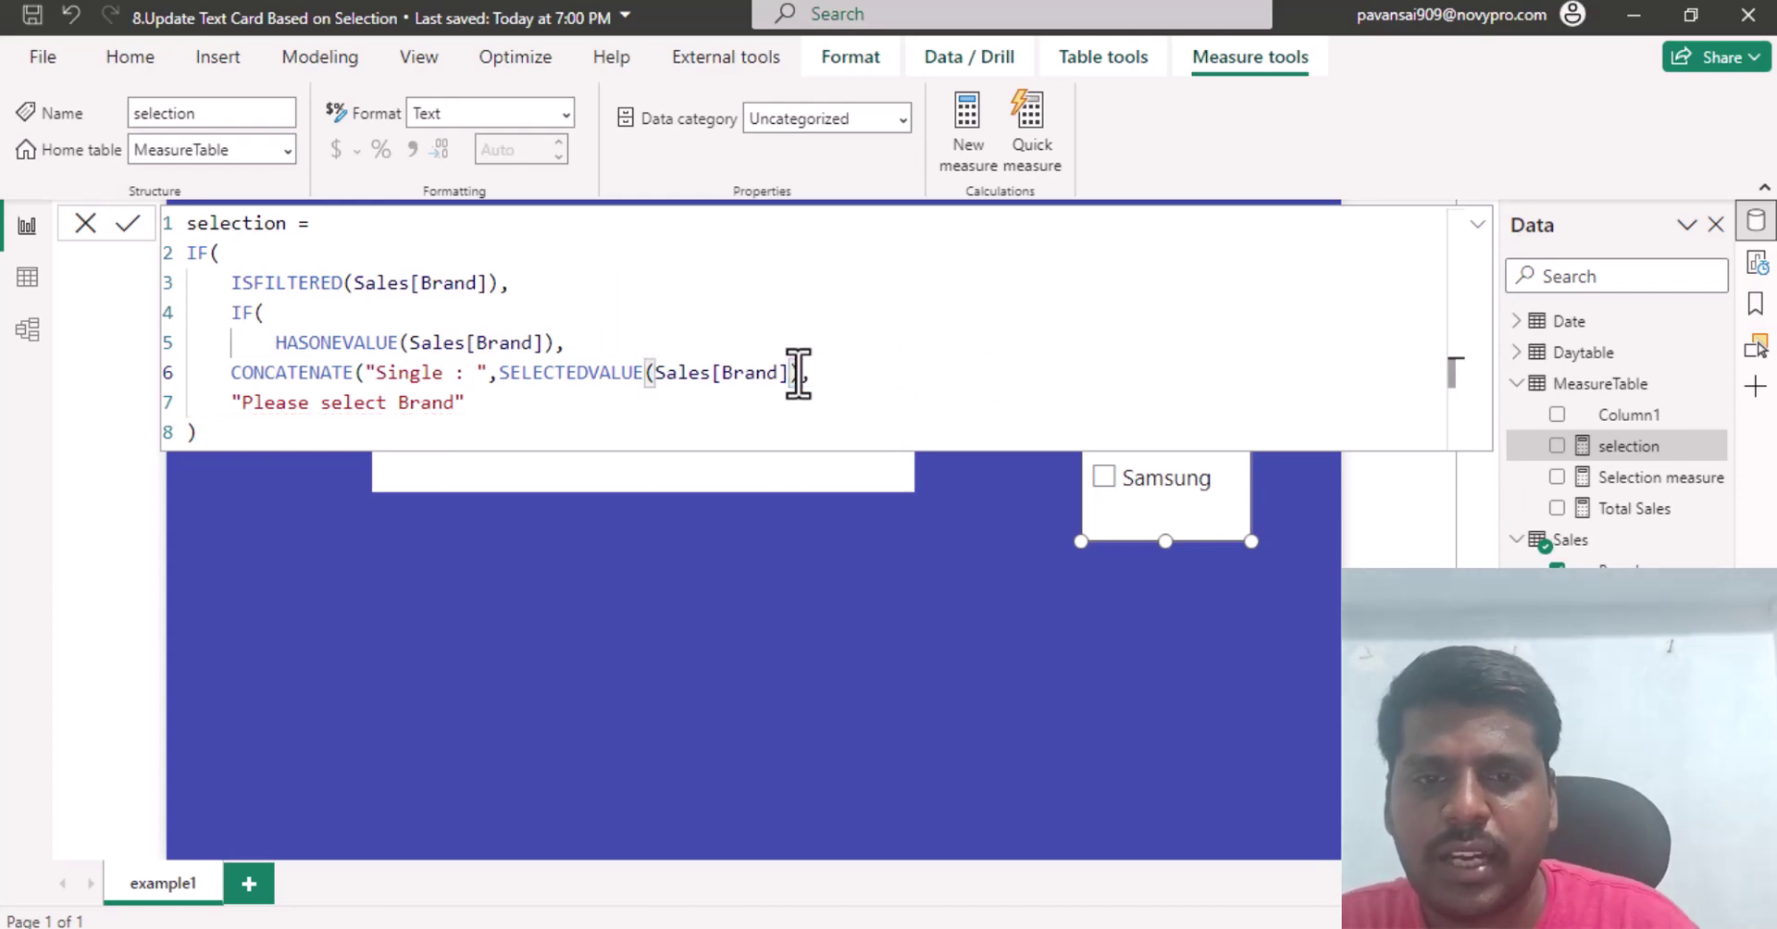
type("),")
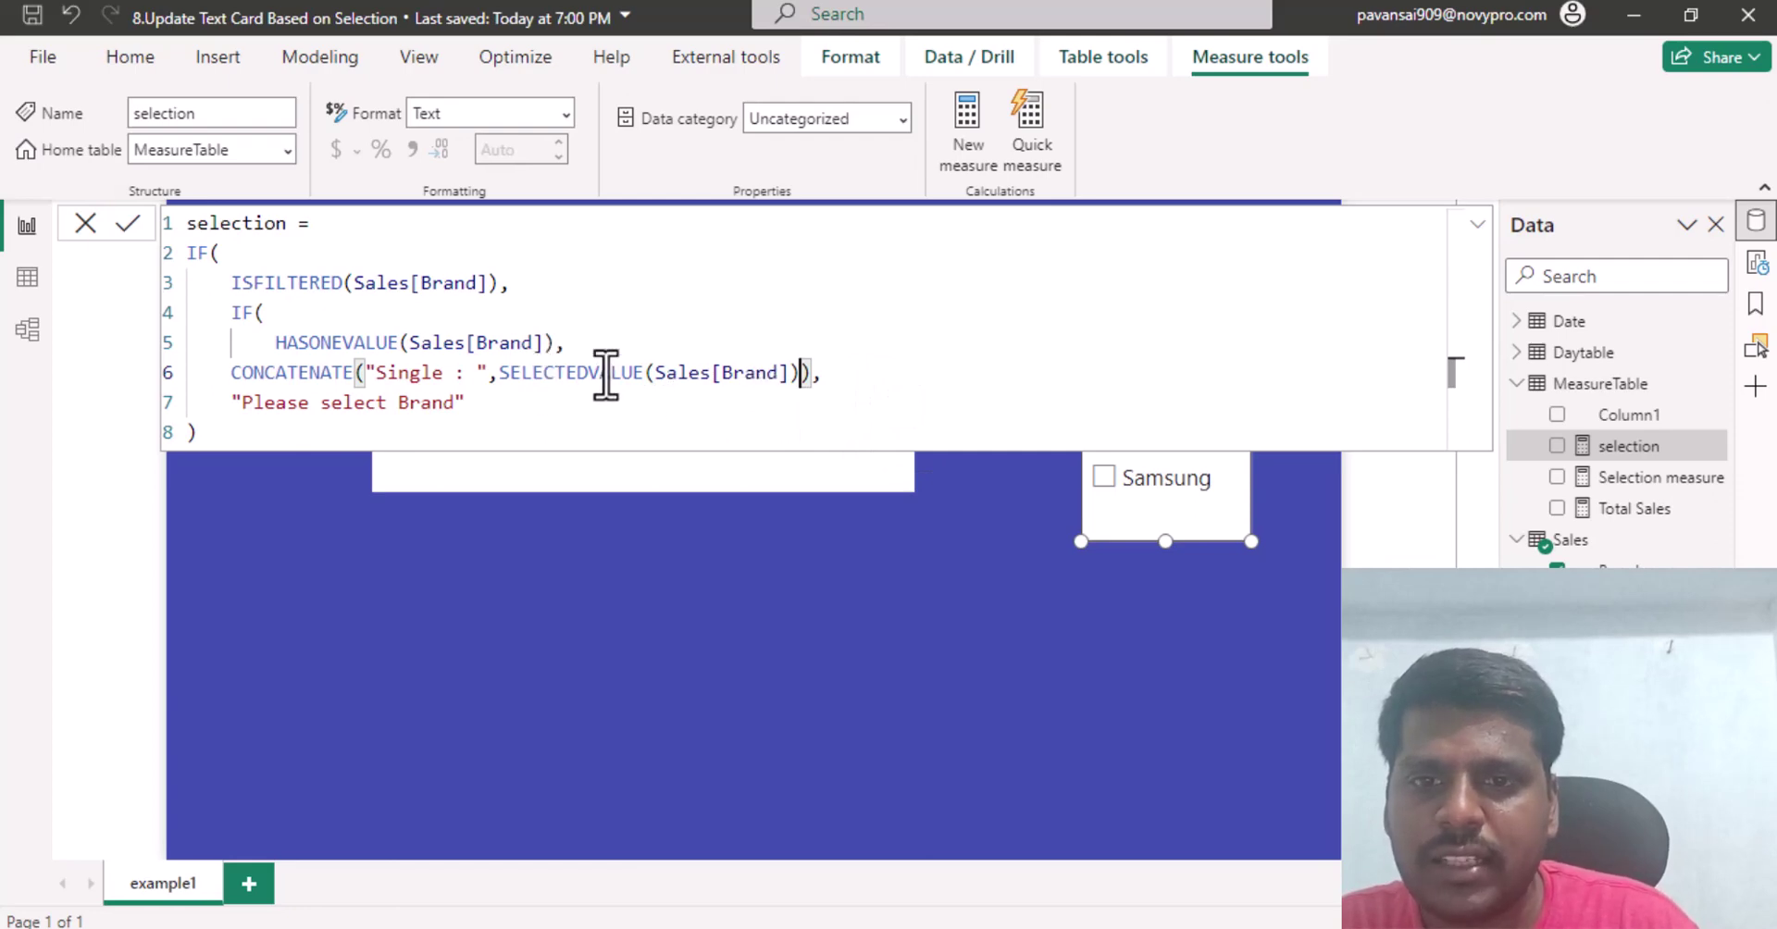
left_click(234, 372)
left_click(689, 372, "shift")
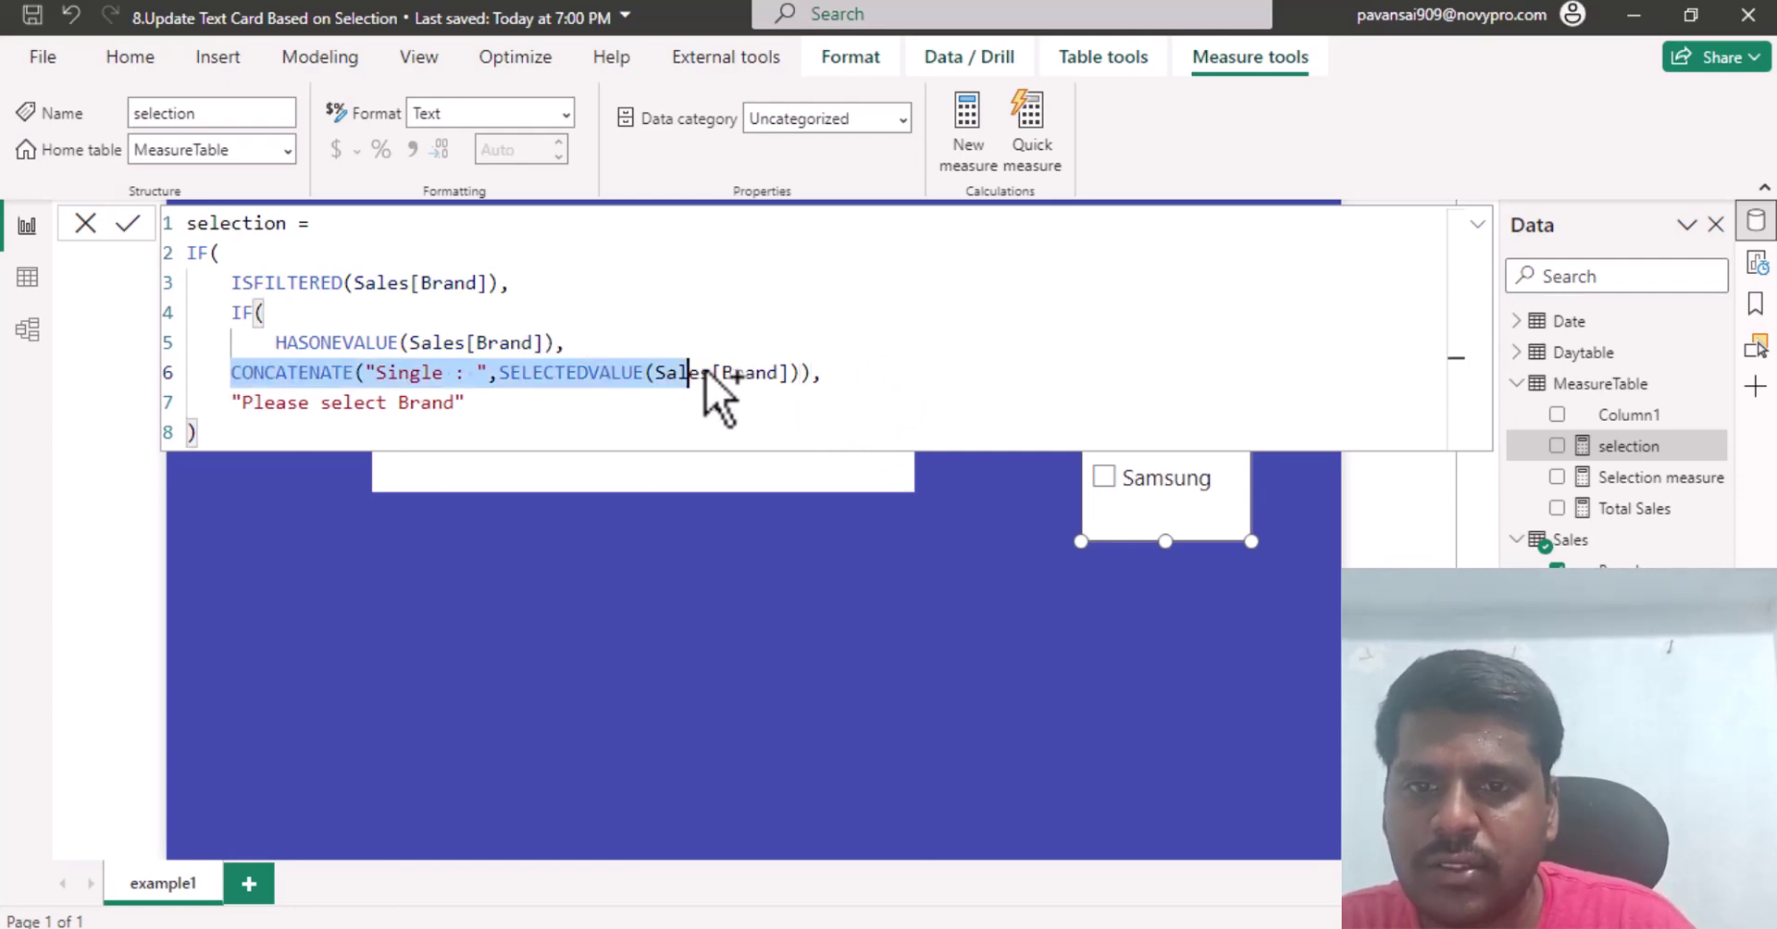
left_click(805, 372, "shift")
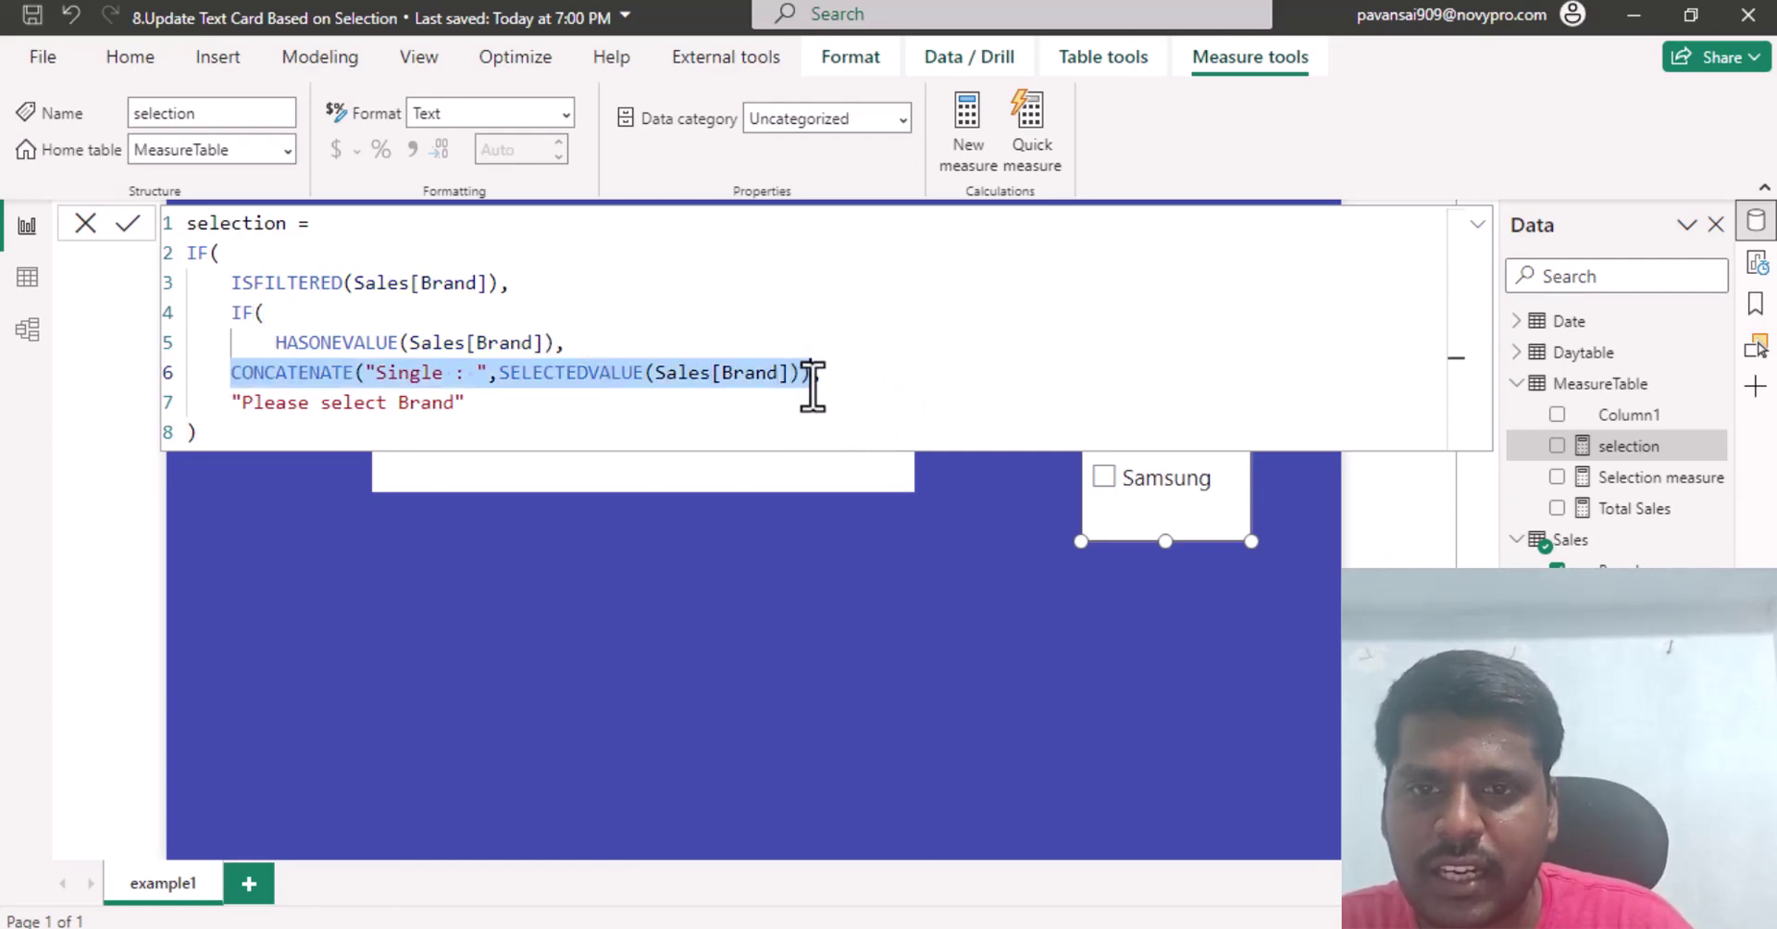
Start a CONCATENATEX on a new line below CONCATENATE, with VALUES of Sales[Brand] as its table.
left_click(845, 375)
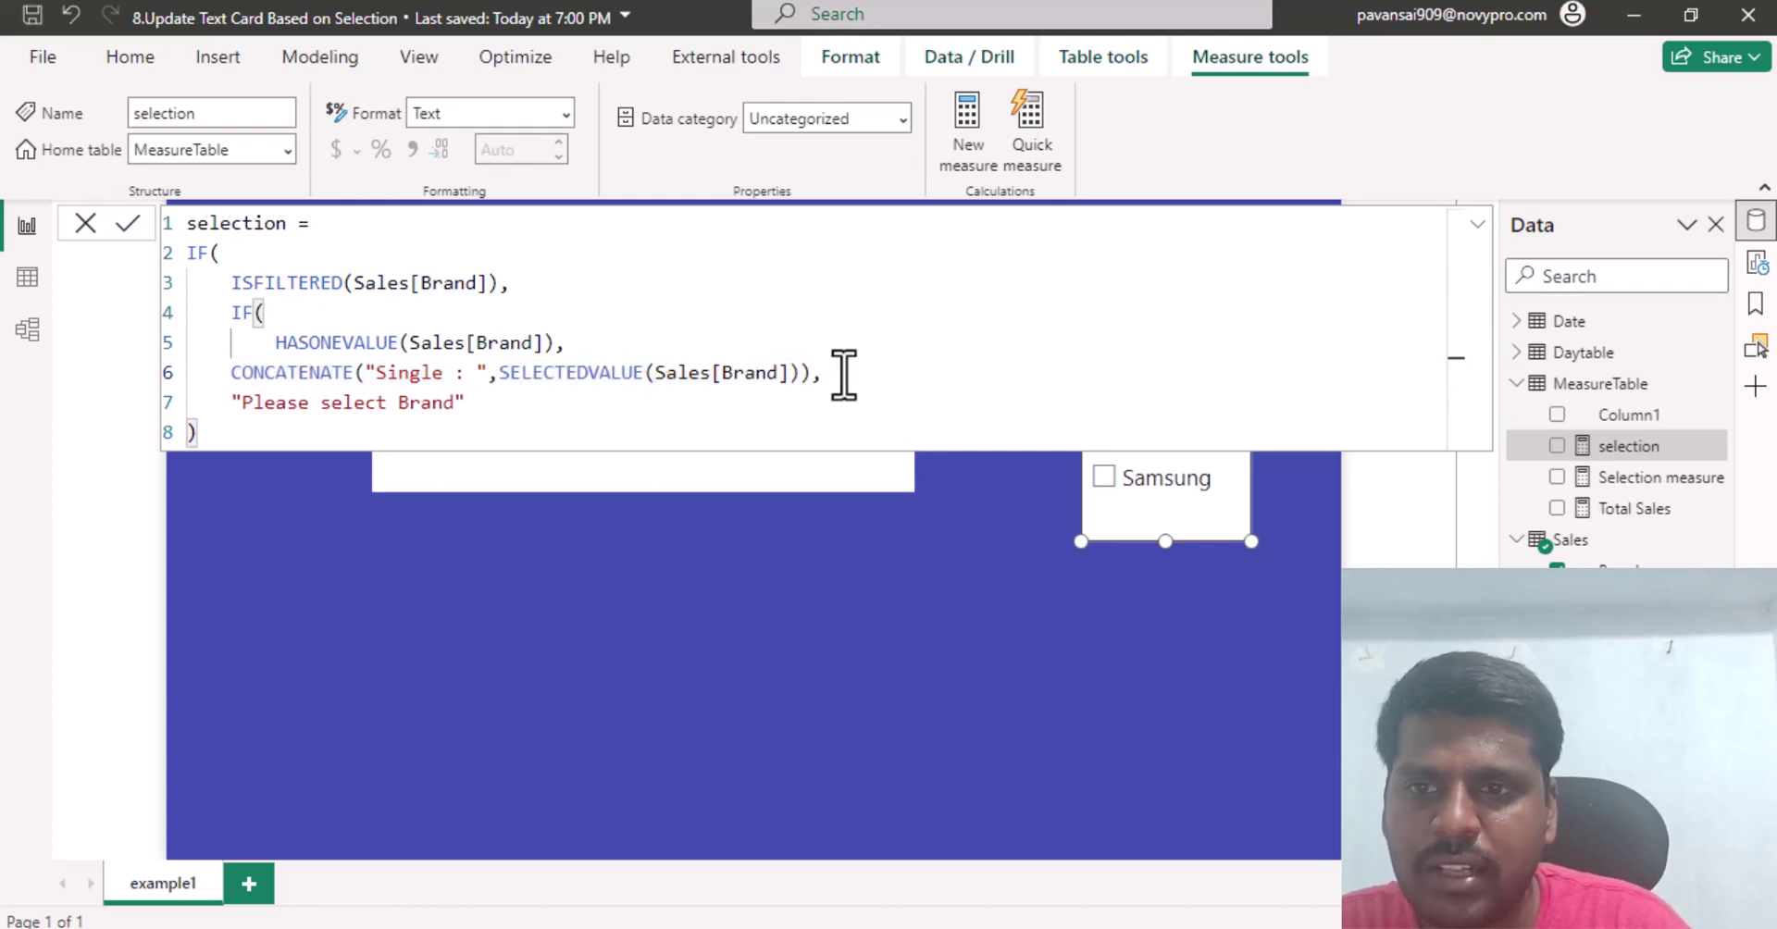
key("Return")
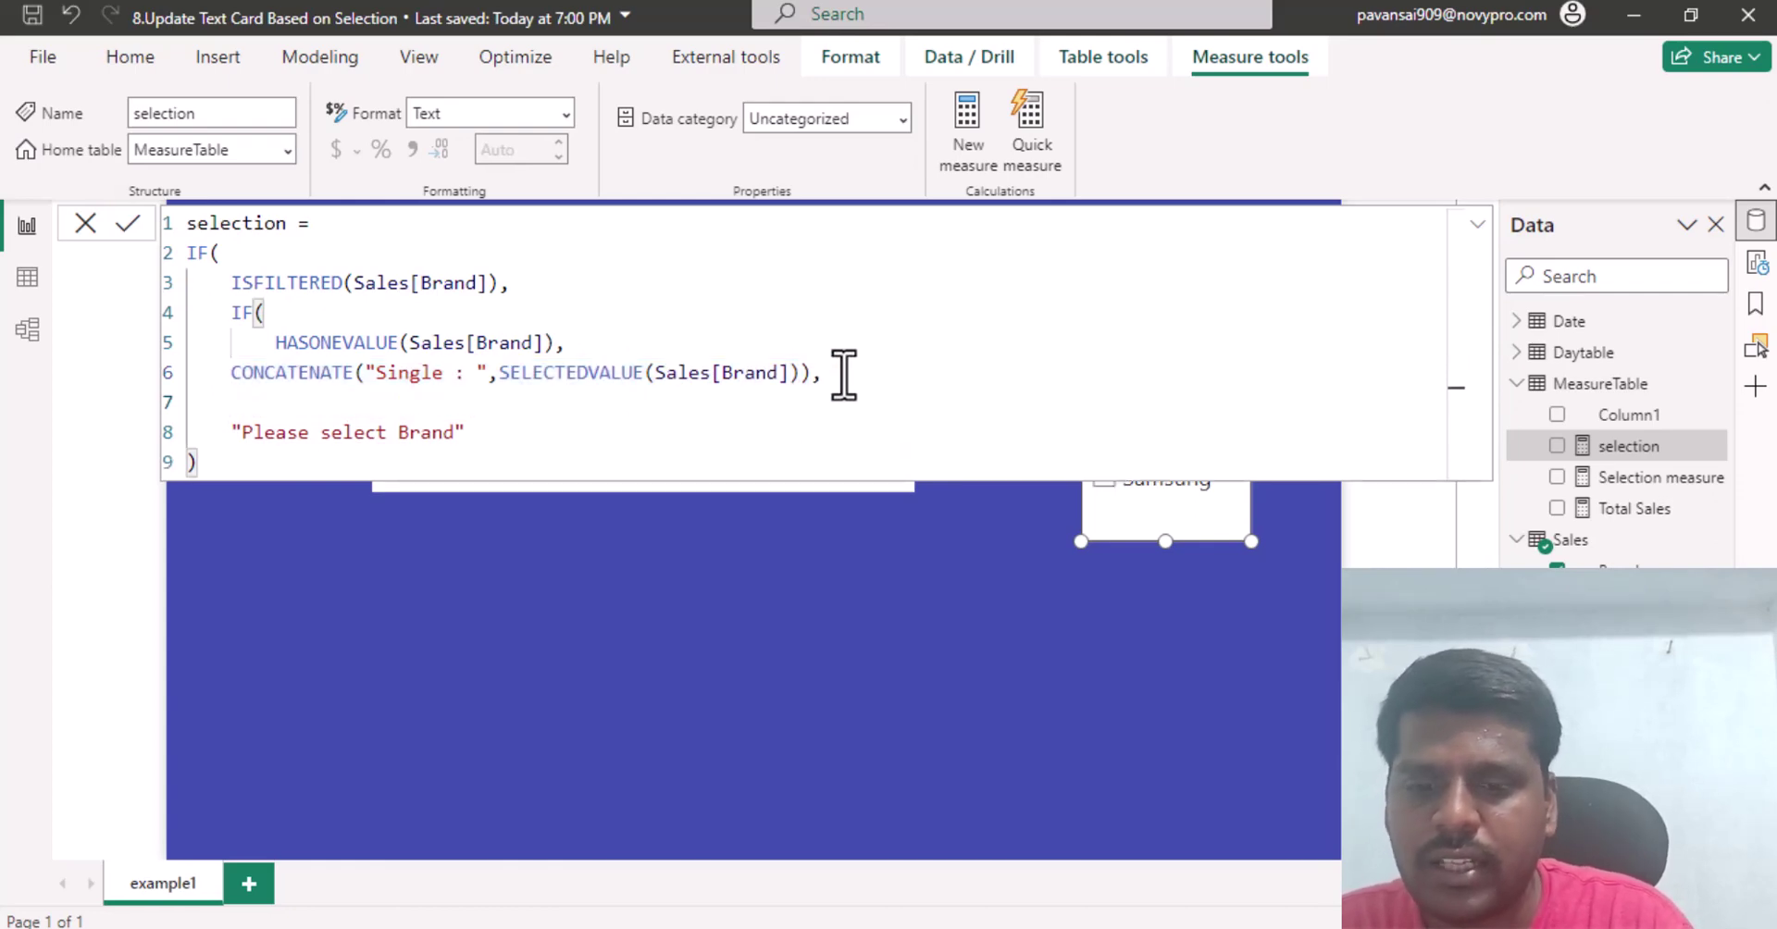
type("Con")
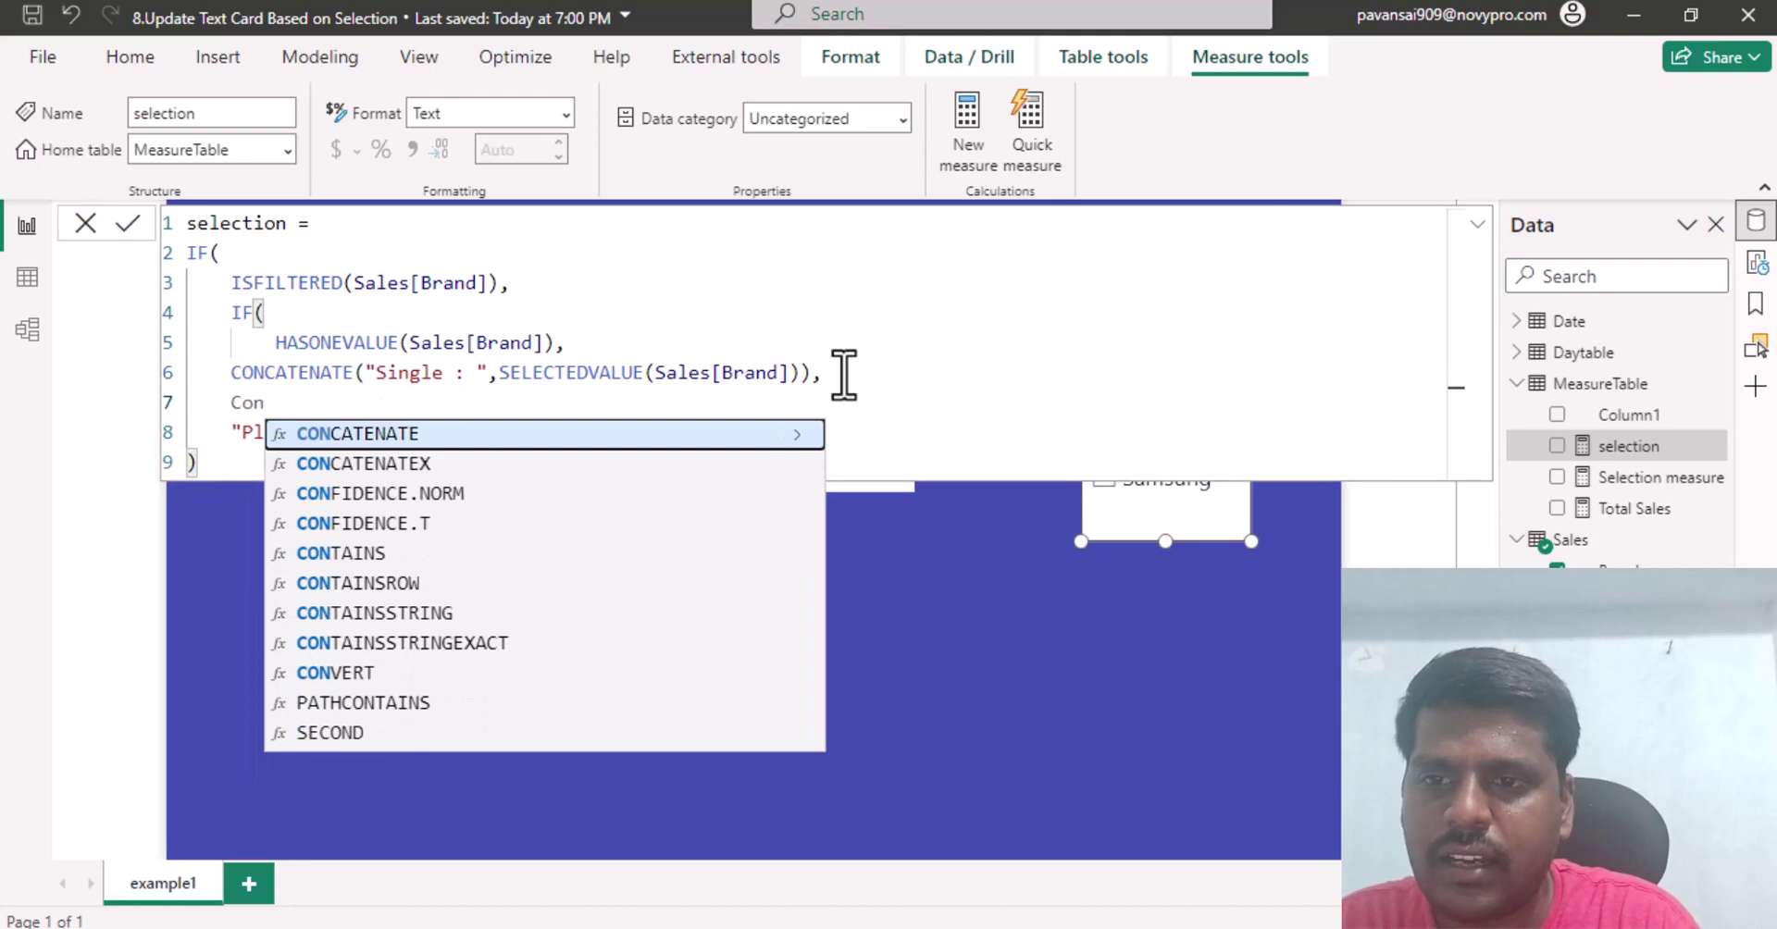
key("Down")
key("Tab")
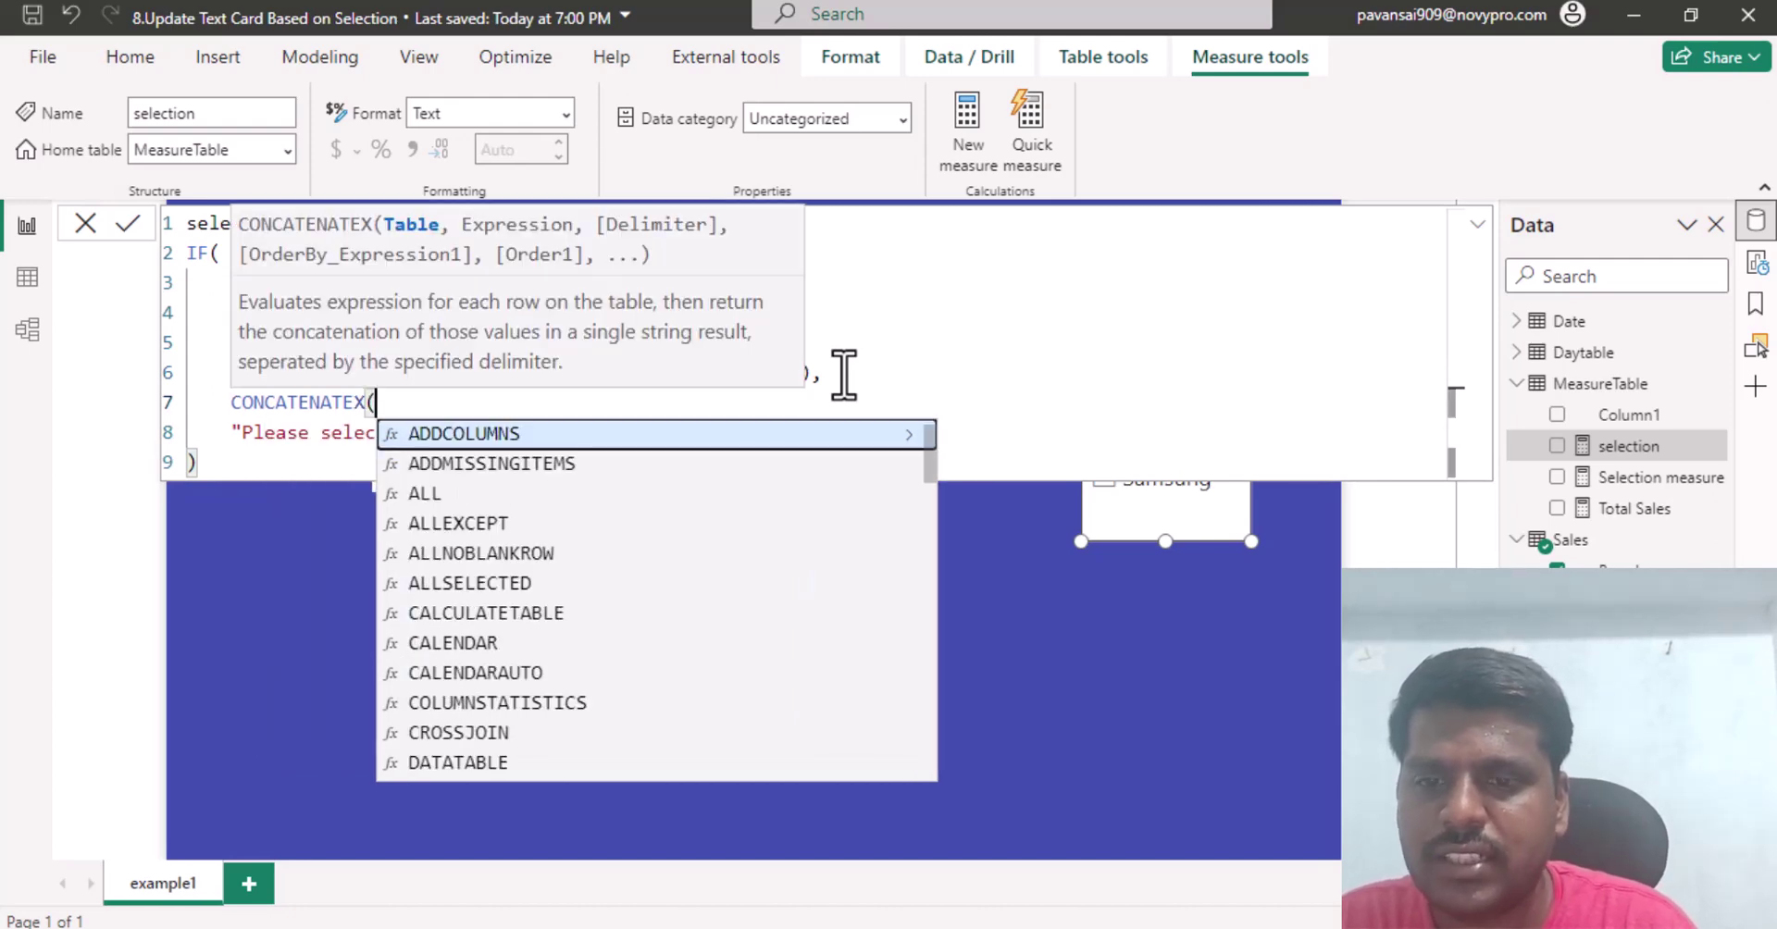
type("va")
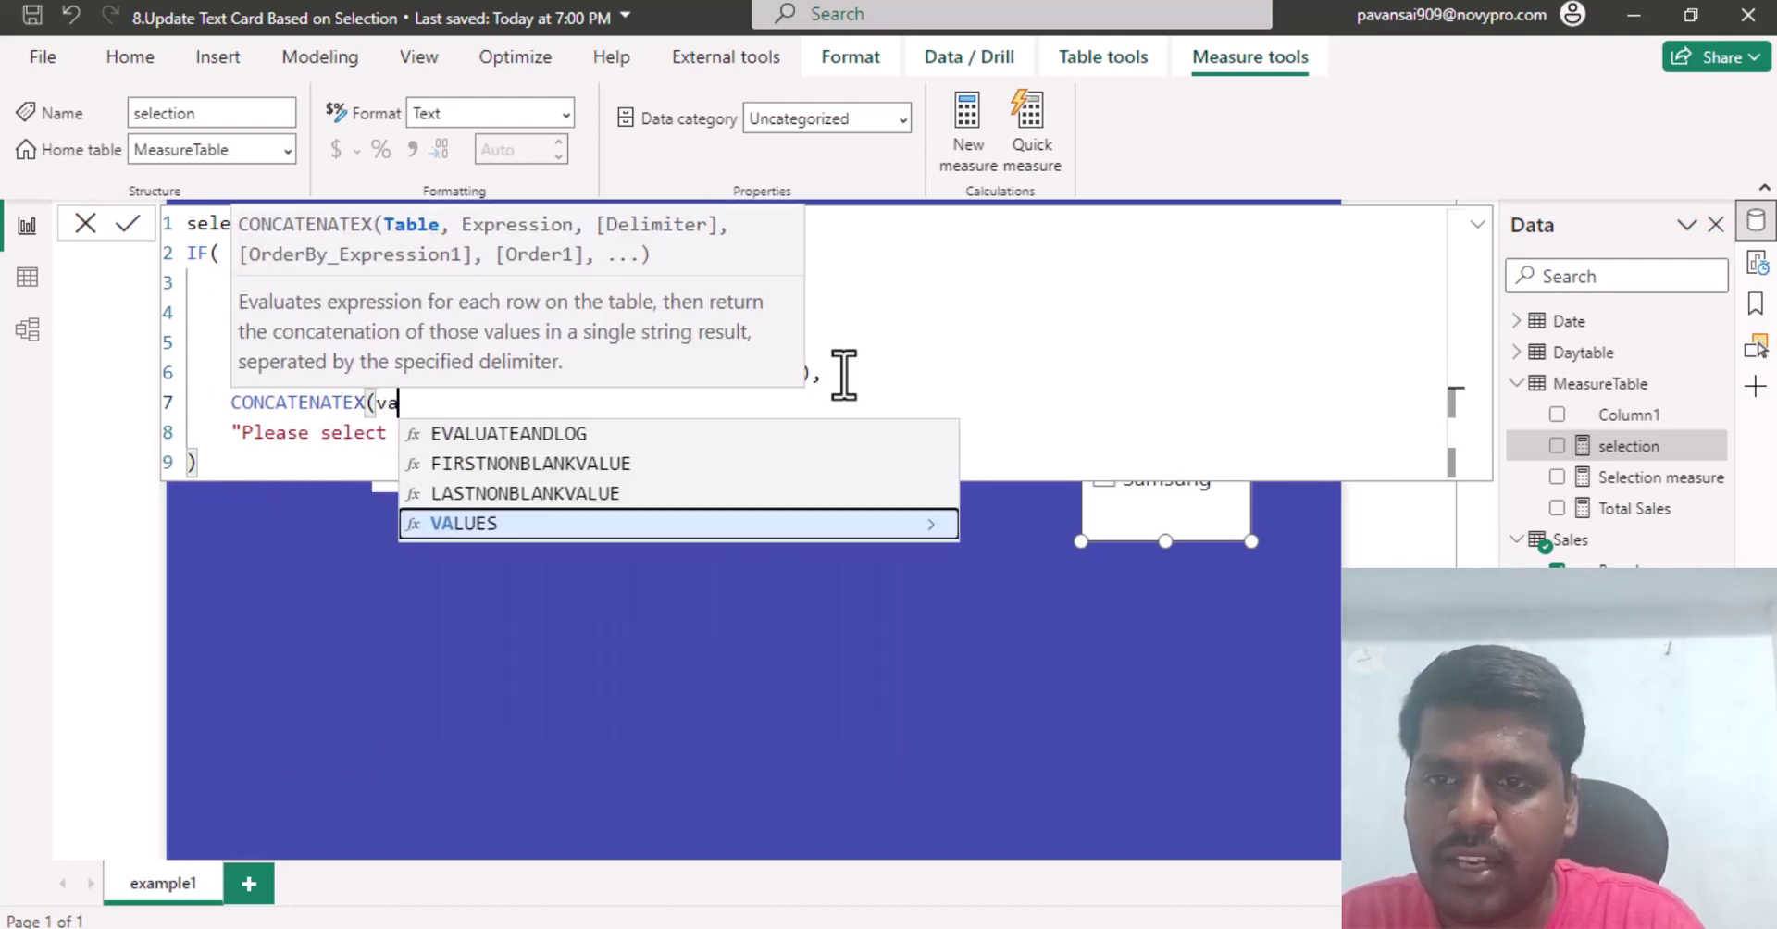
key("Tab")
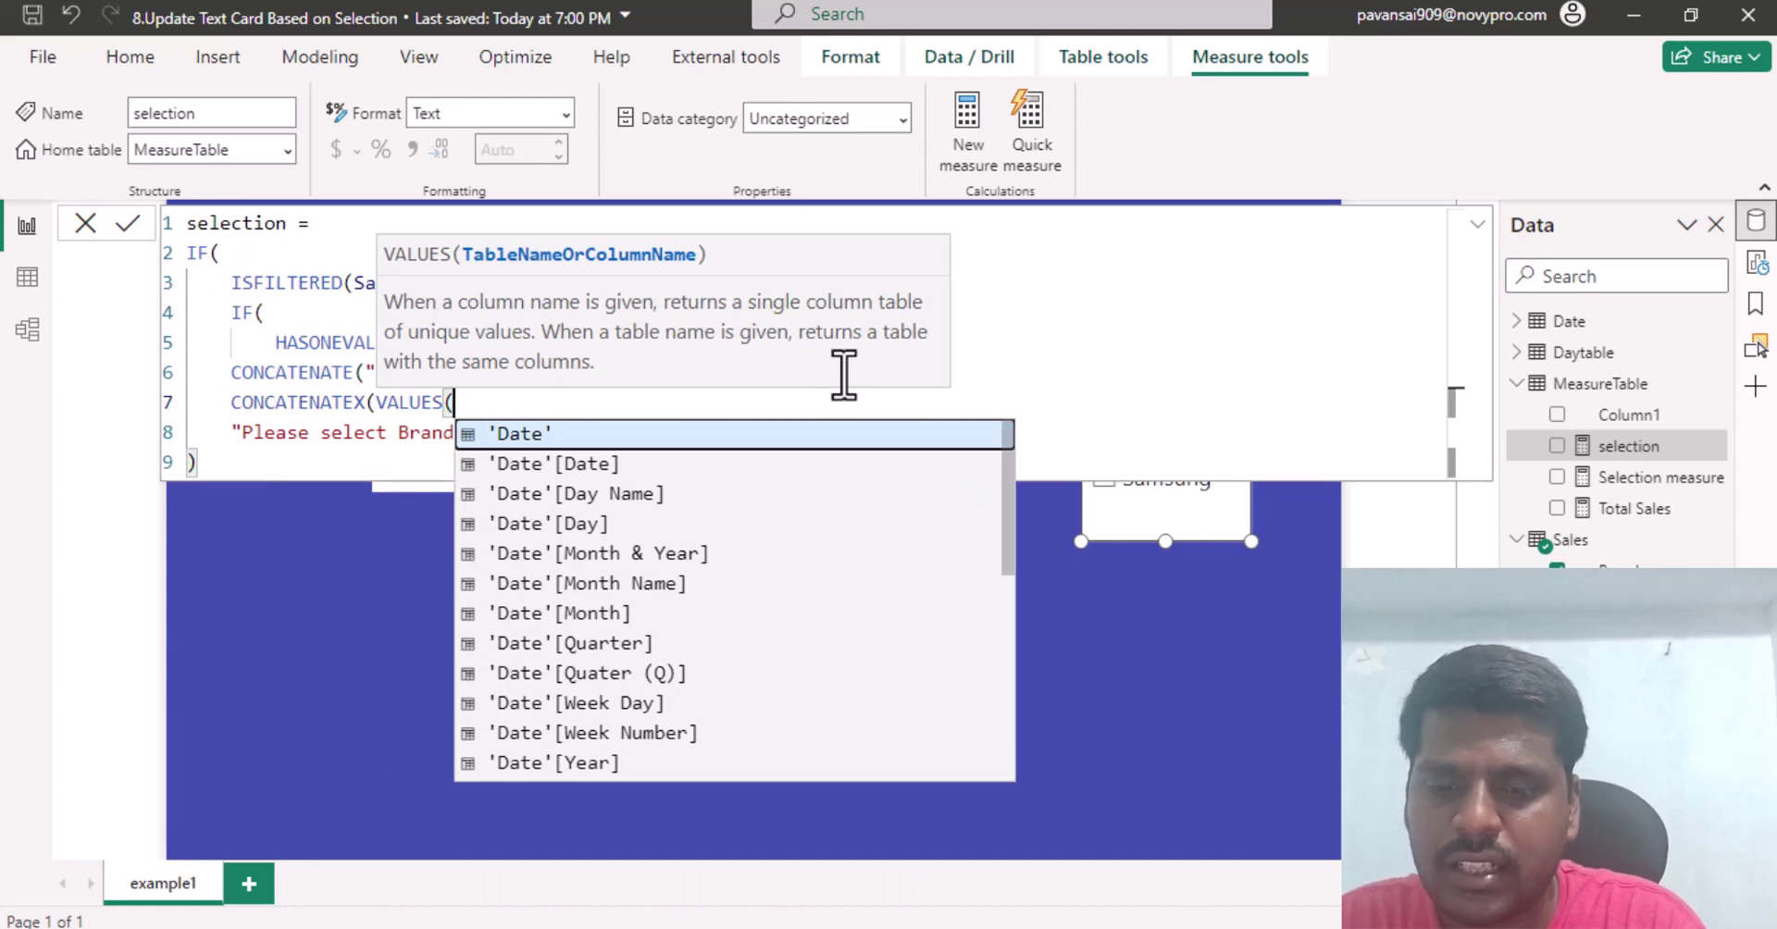
type("bran")
key("Tab")
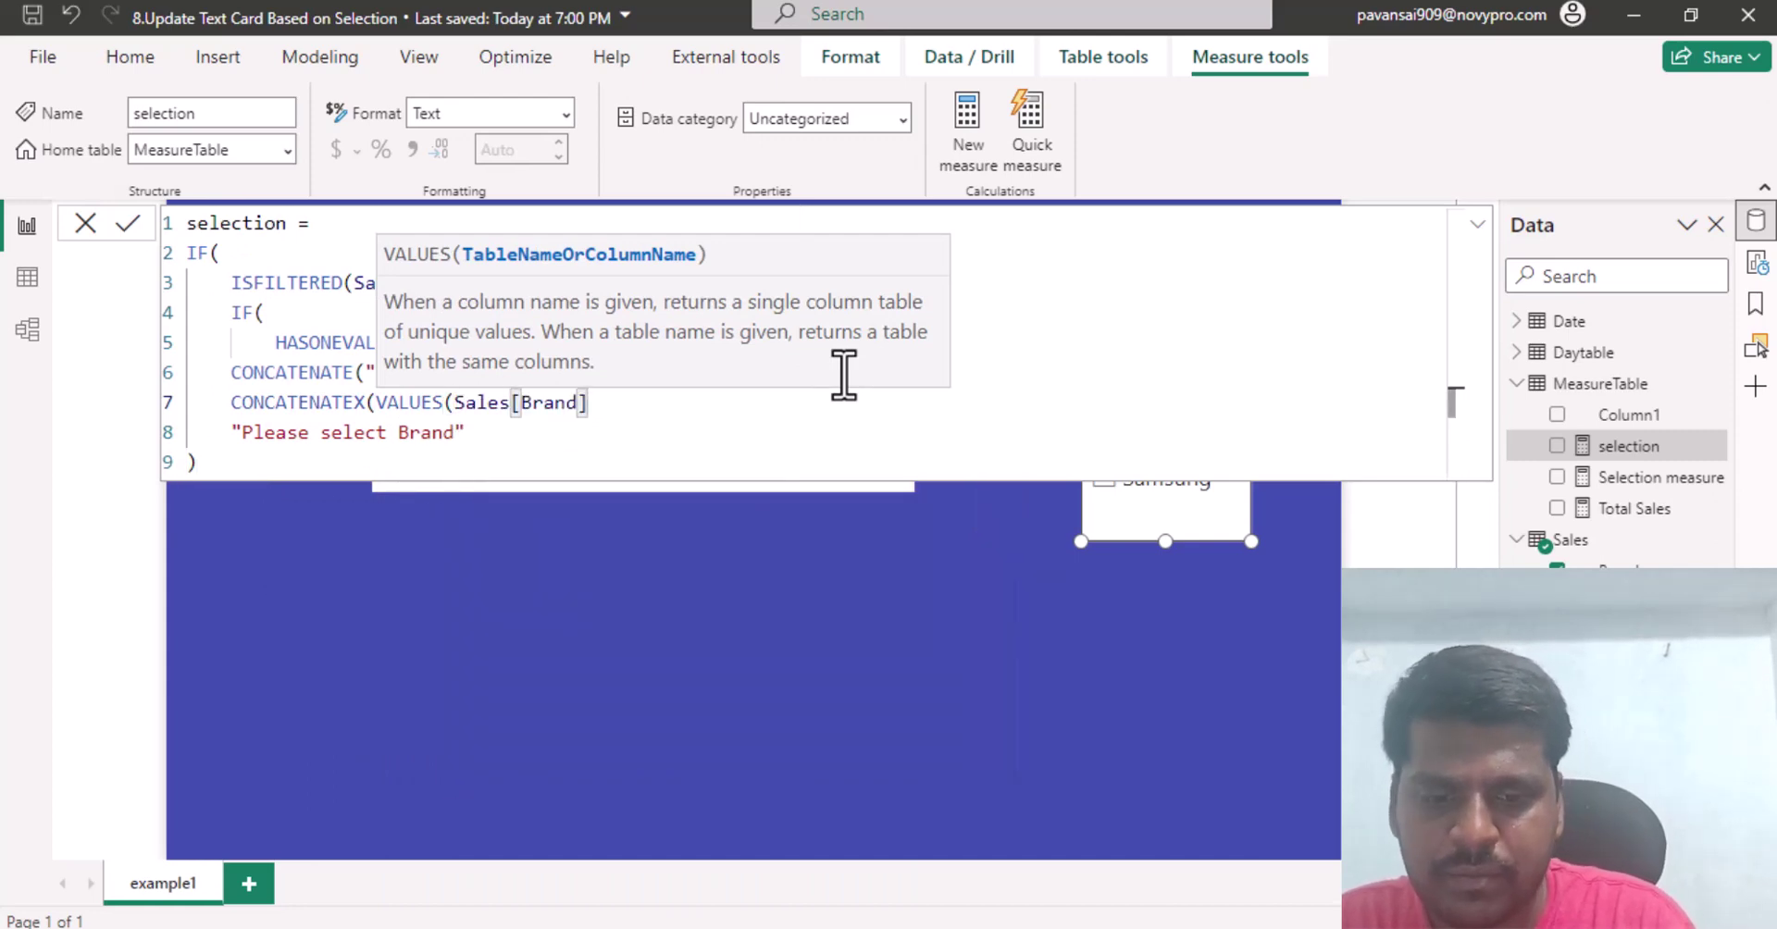
Complete CONCATENATEX with Sales[Brand] as the expression and "," as the delimiter.
type("),")
type("bran")
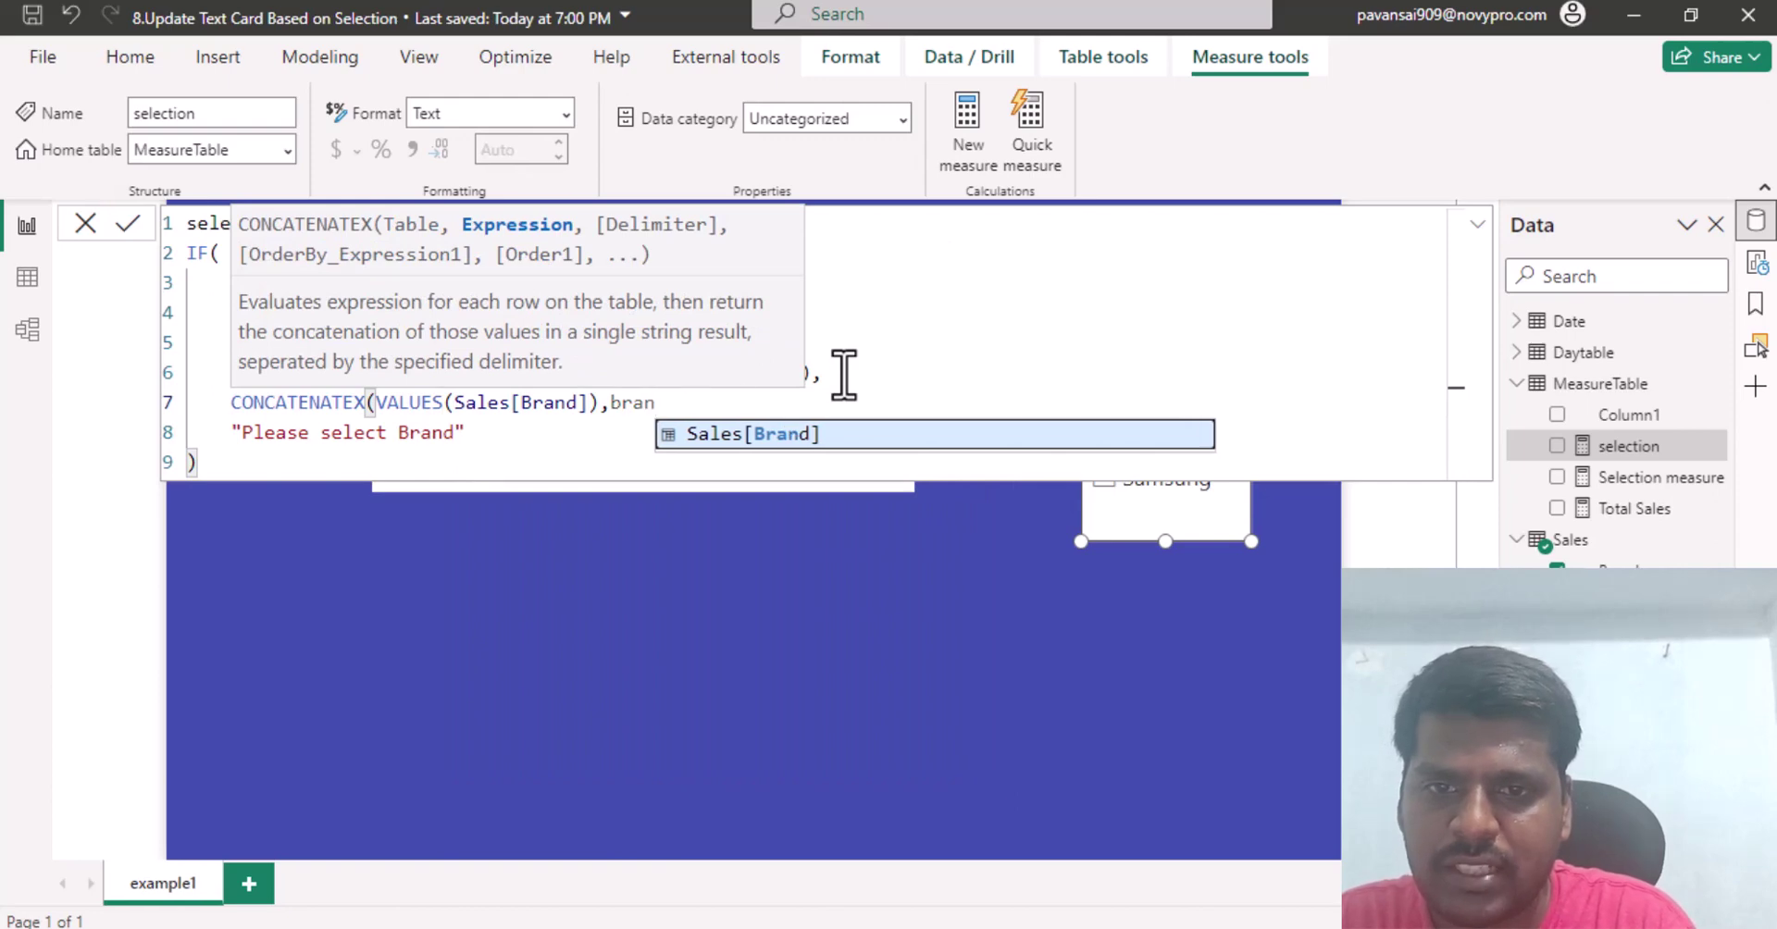
key("Tab")
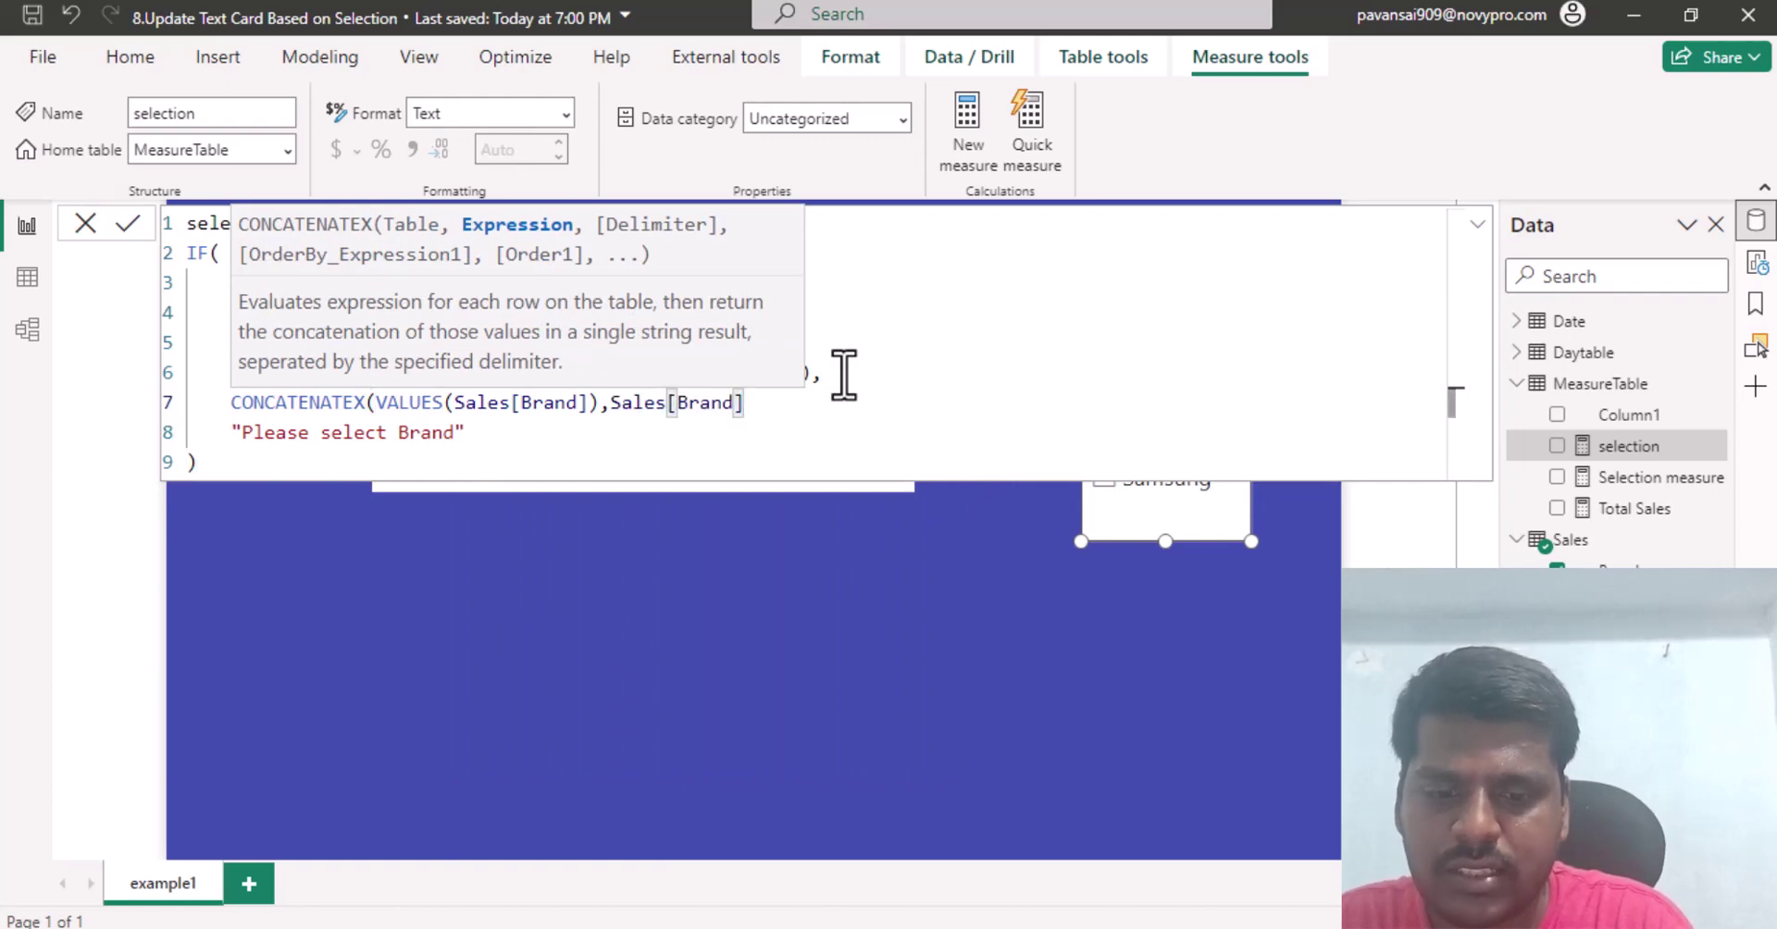
type(",\",")
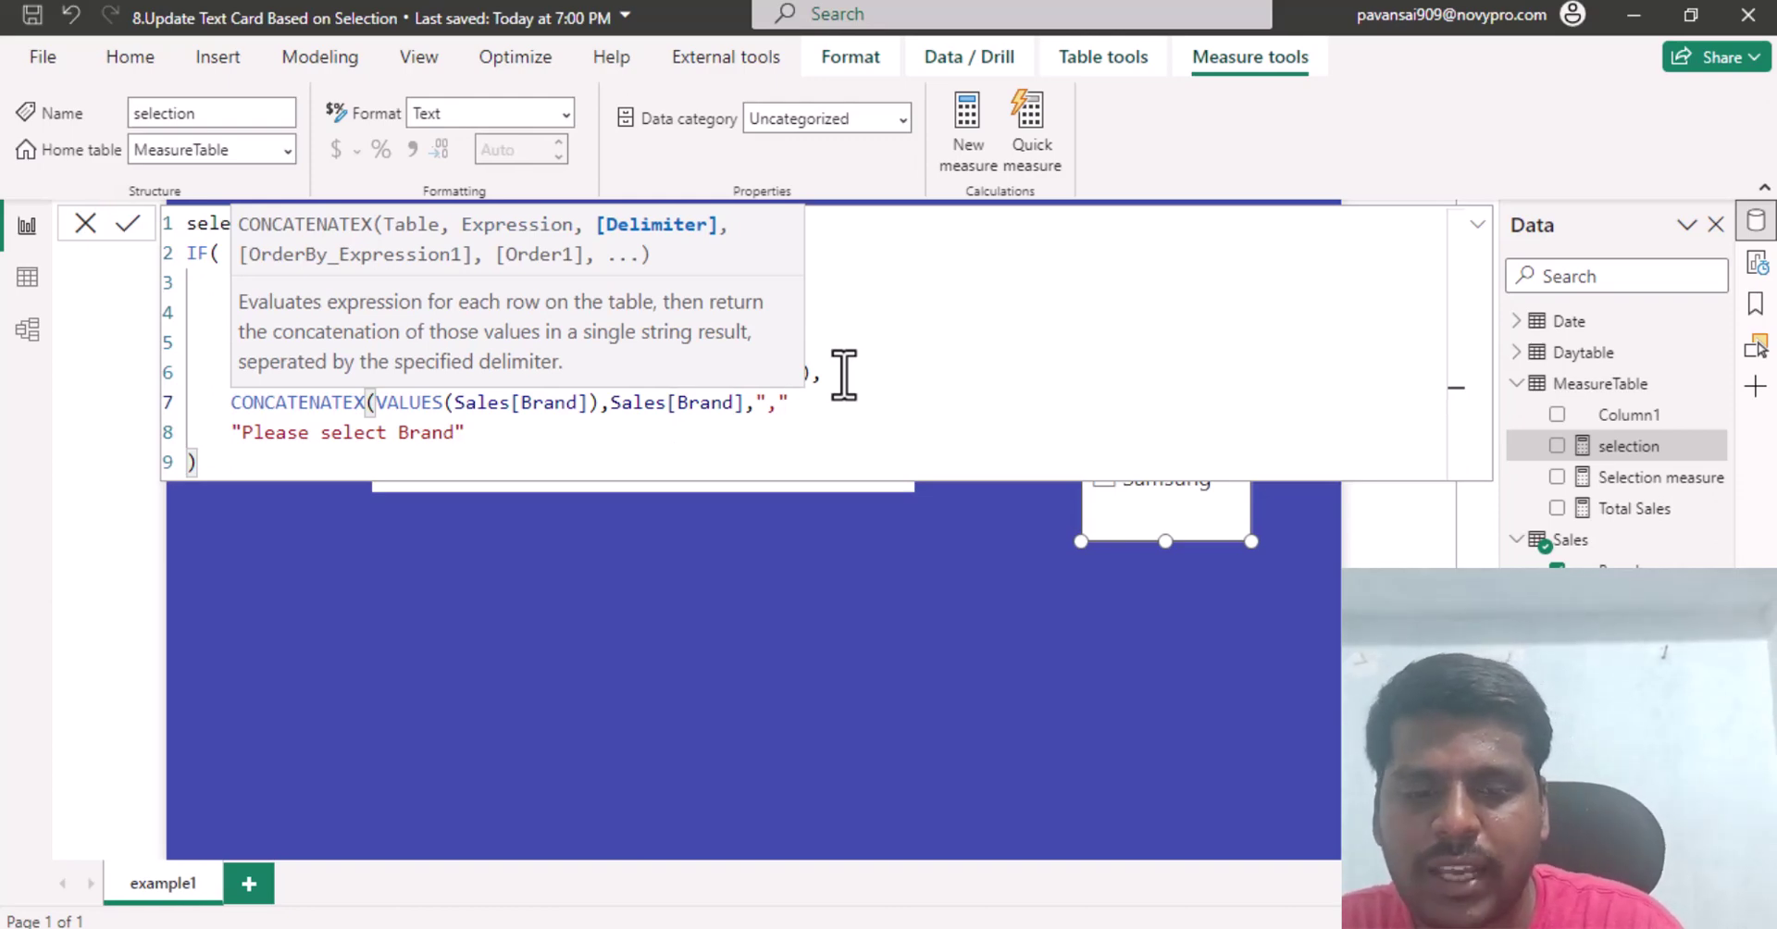
type("\")")
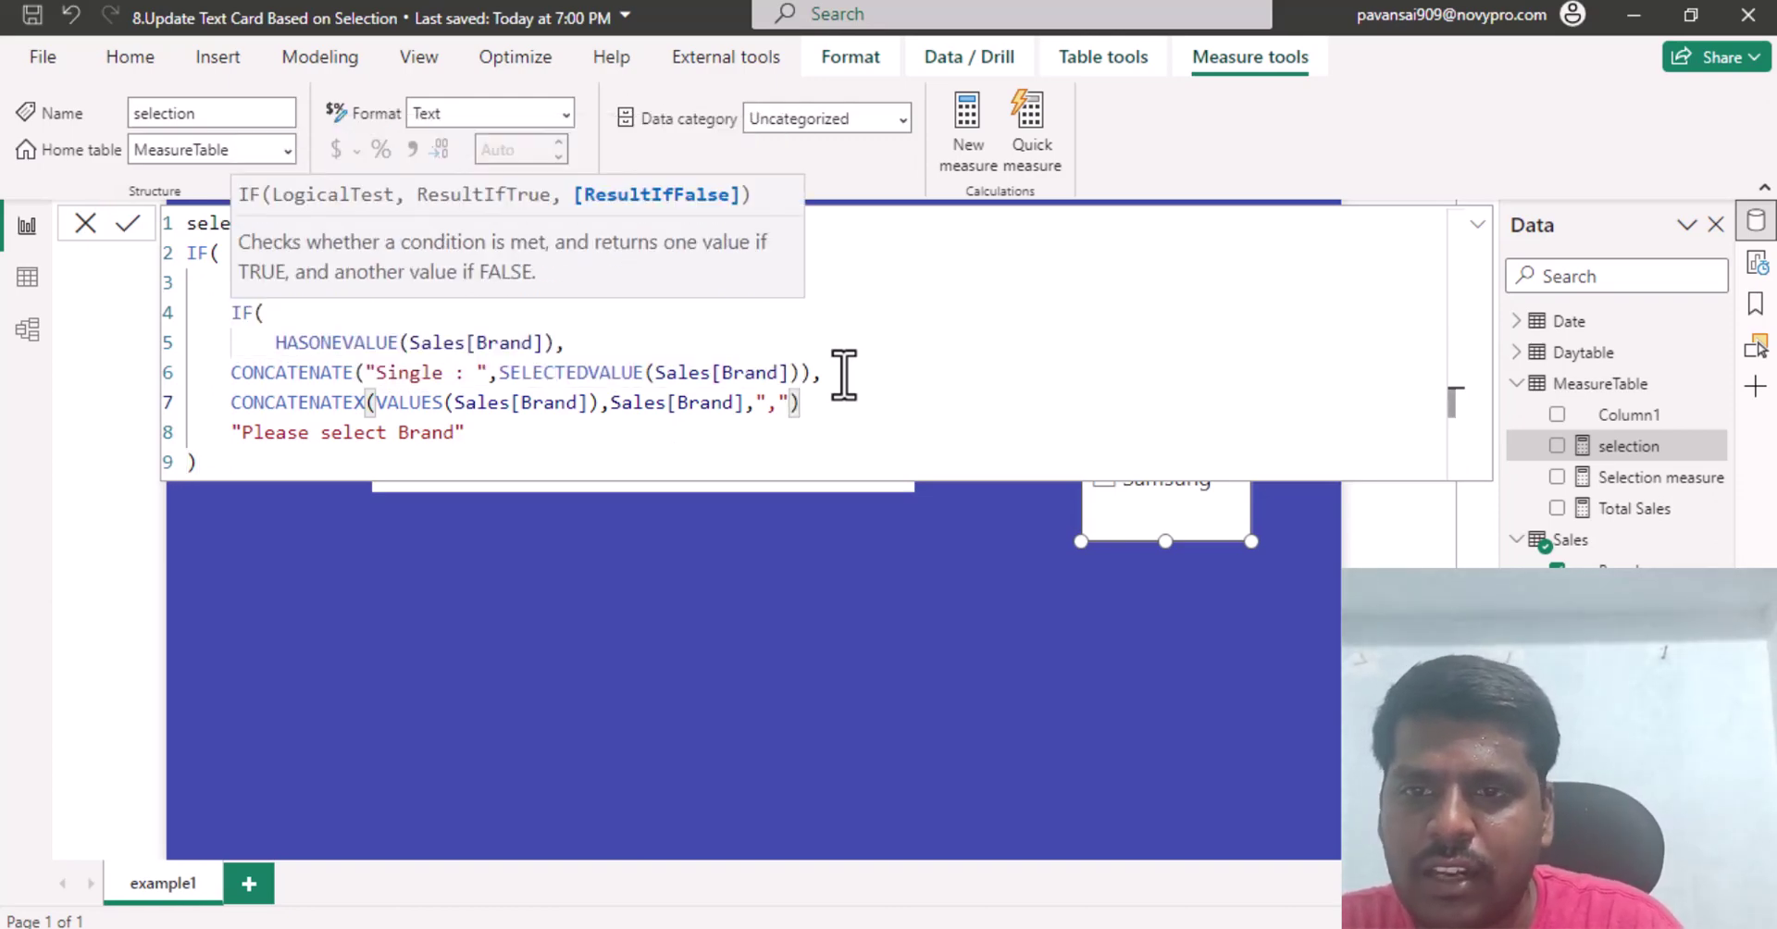
Close the nested IF on its own line and indent the CONCATENATE and CONCATENATEX lines to match HASONEVALUE.
key("Return")
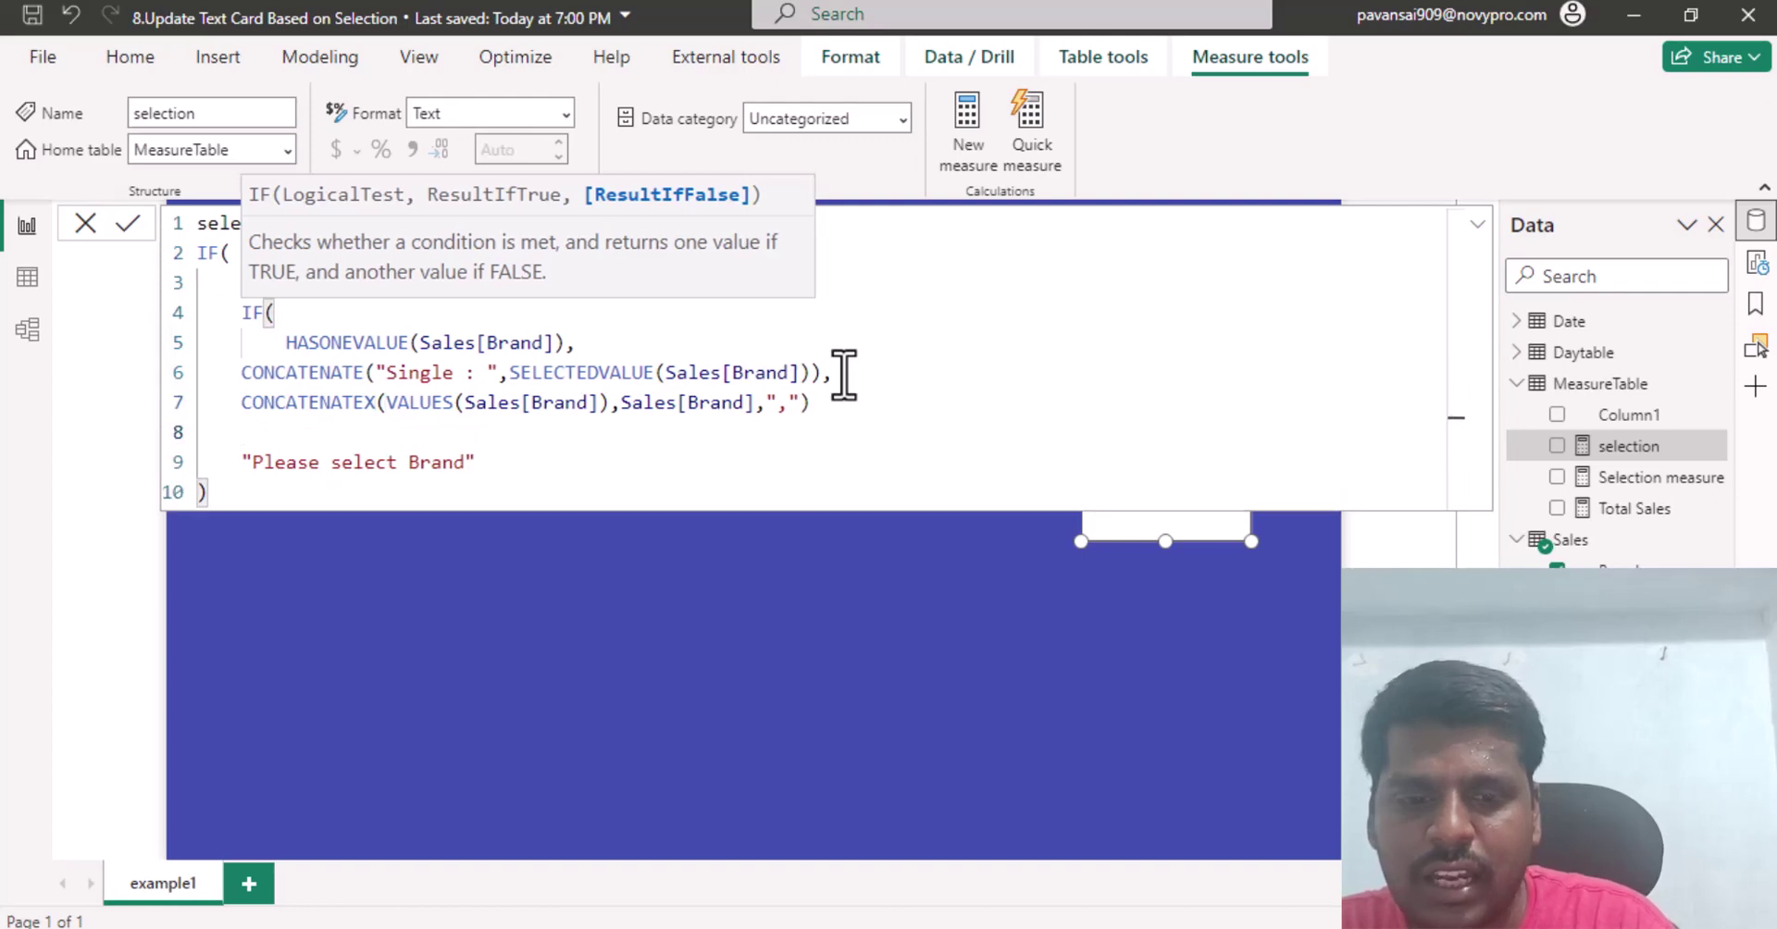
type(")")
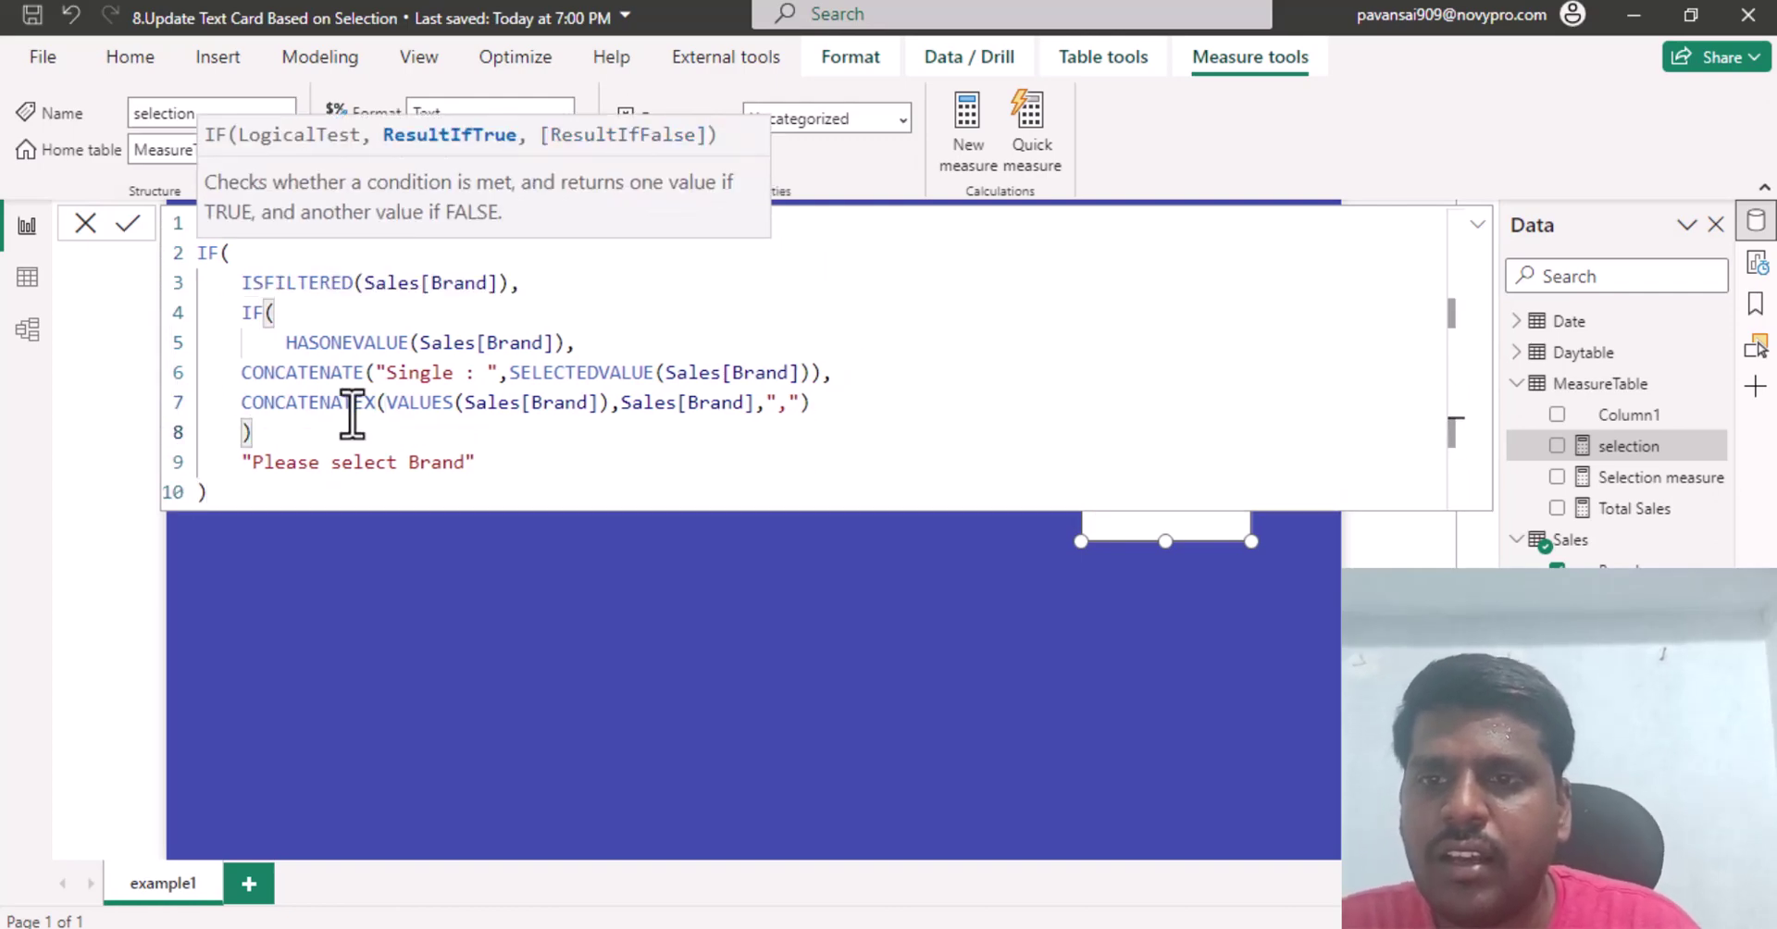
left_click(246, 371)
left_click_drag(250, 368, 810, 404)
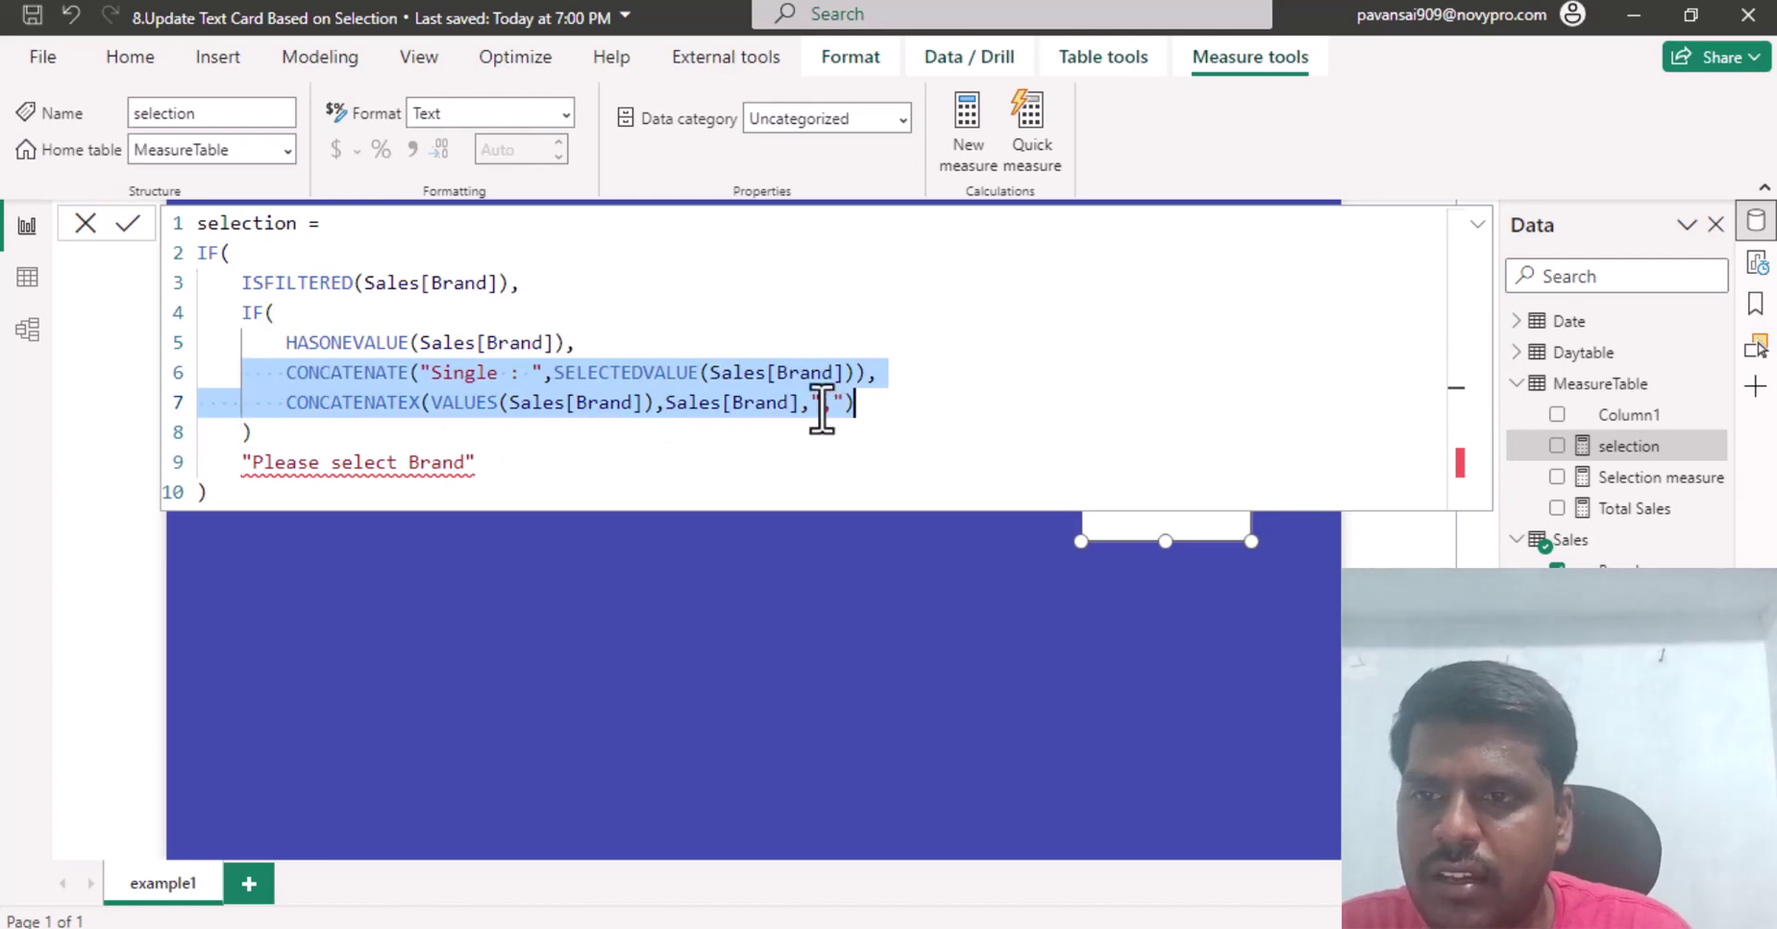
key("Tab")
left_click(638, 349)
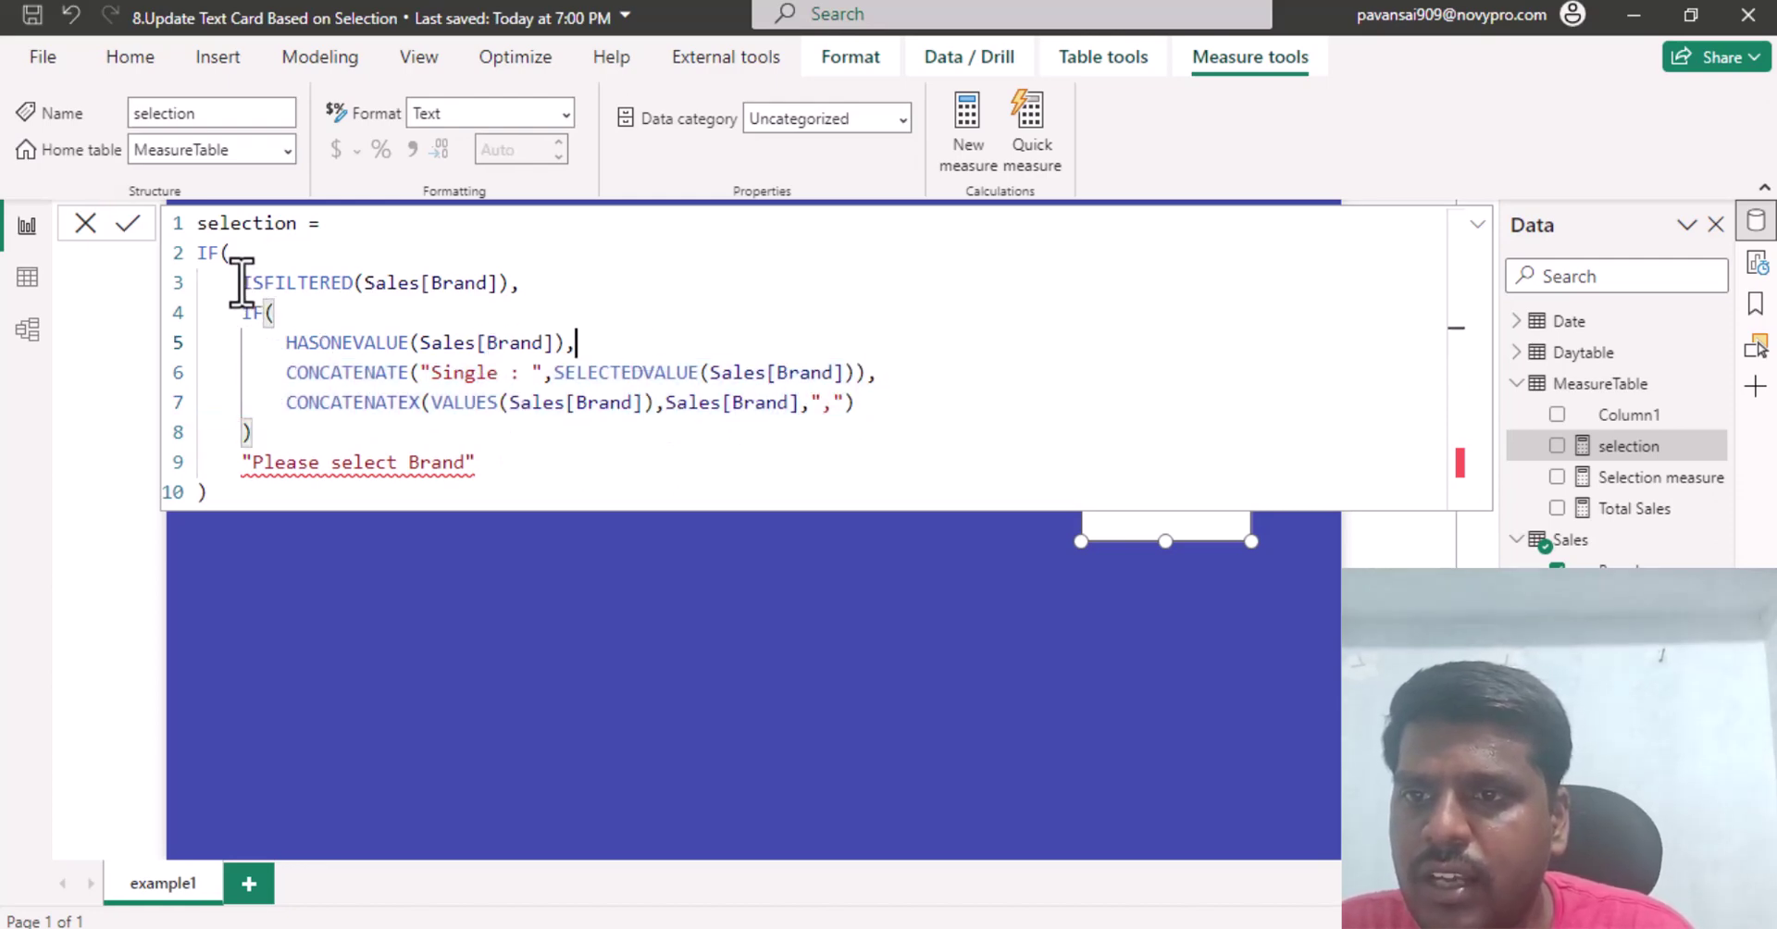
left_click_drag(239, 282, 514, 296)
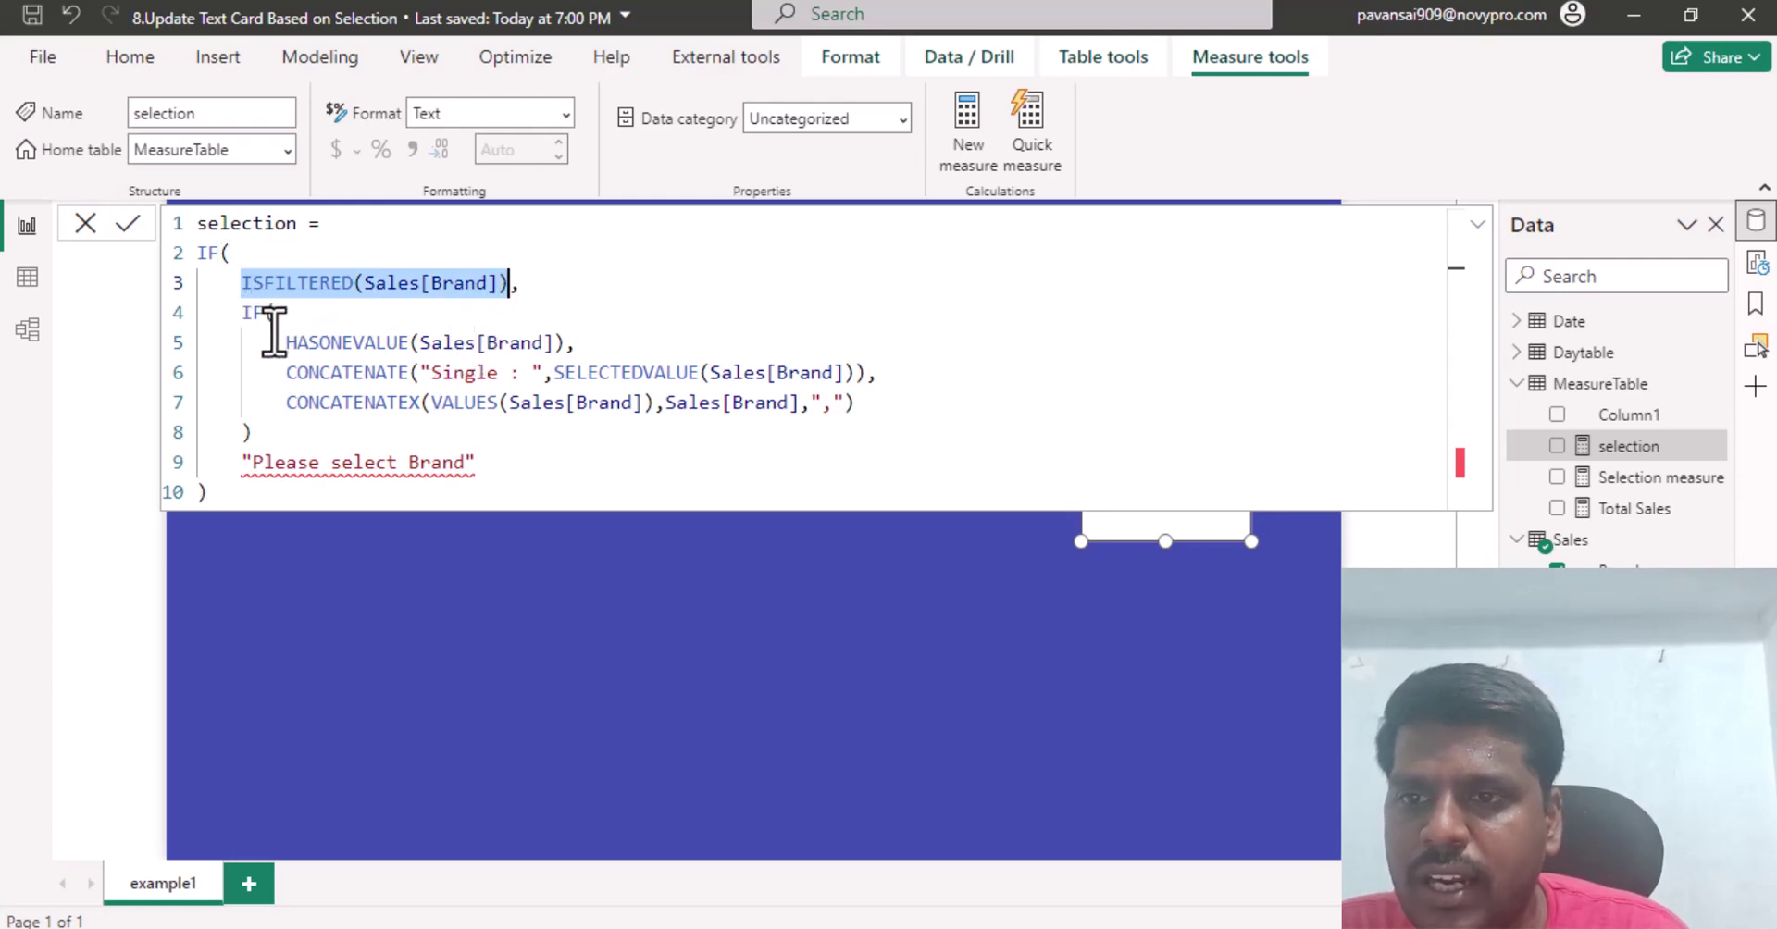
left_click_drag(284, 344, 569, 348)
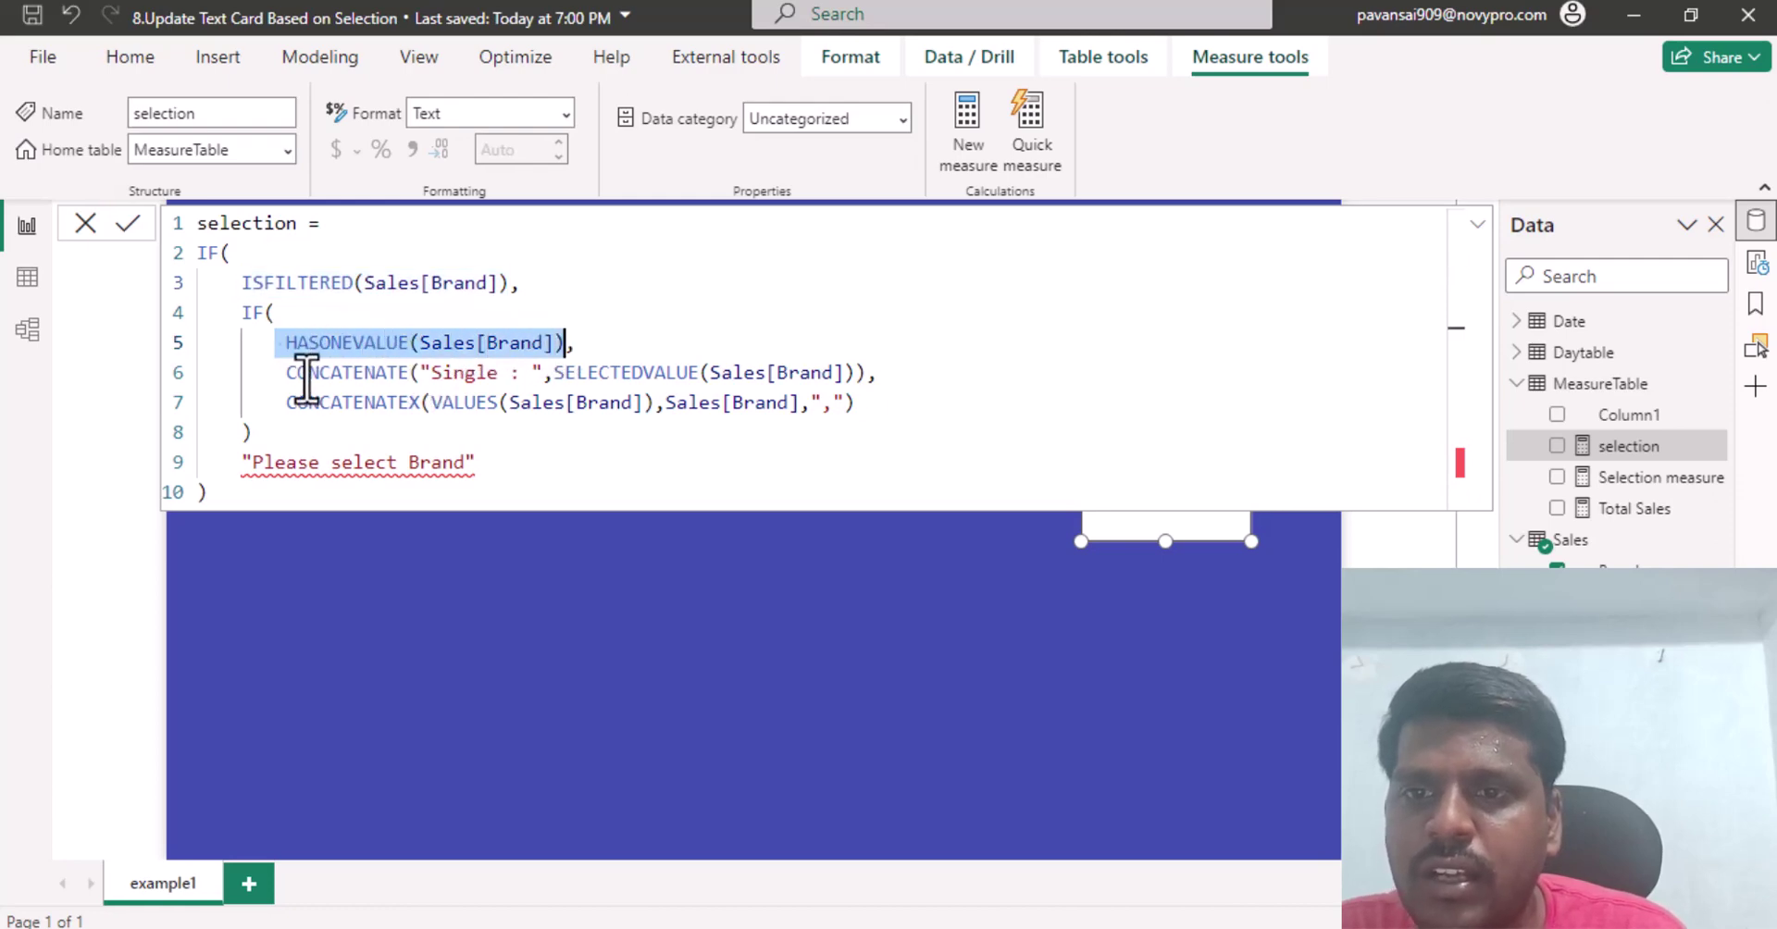
left_click_drag(286, 373, 503, 375)
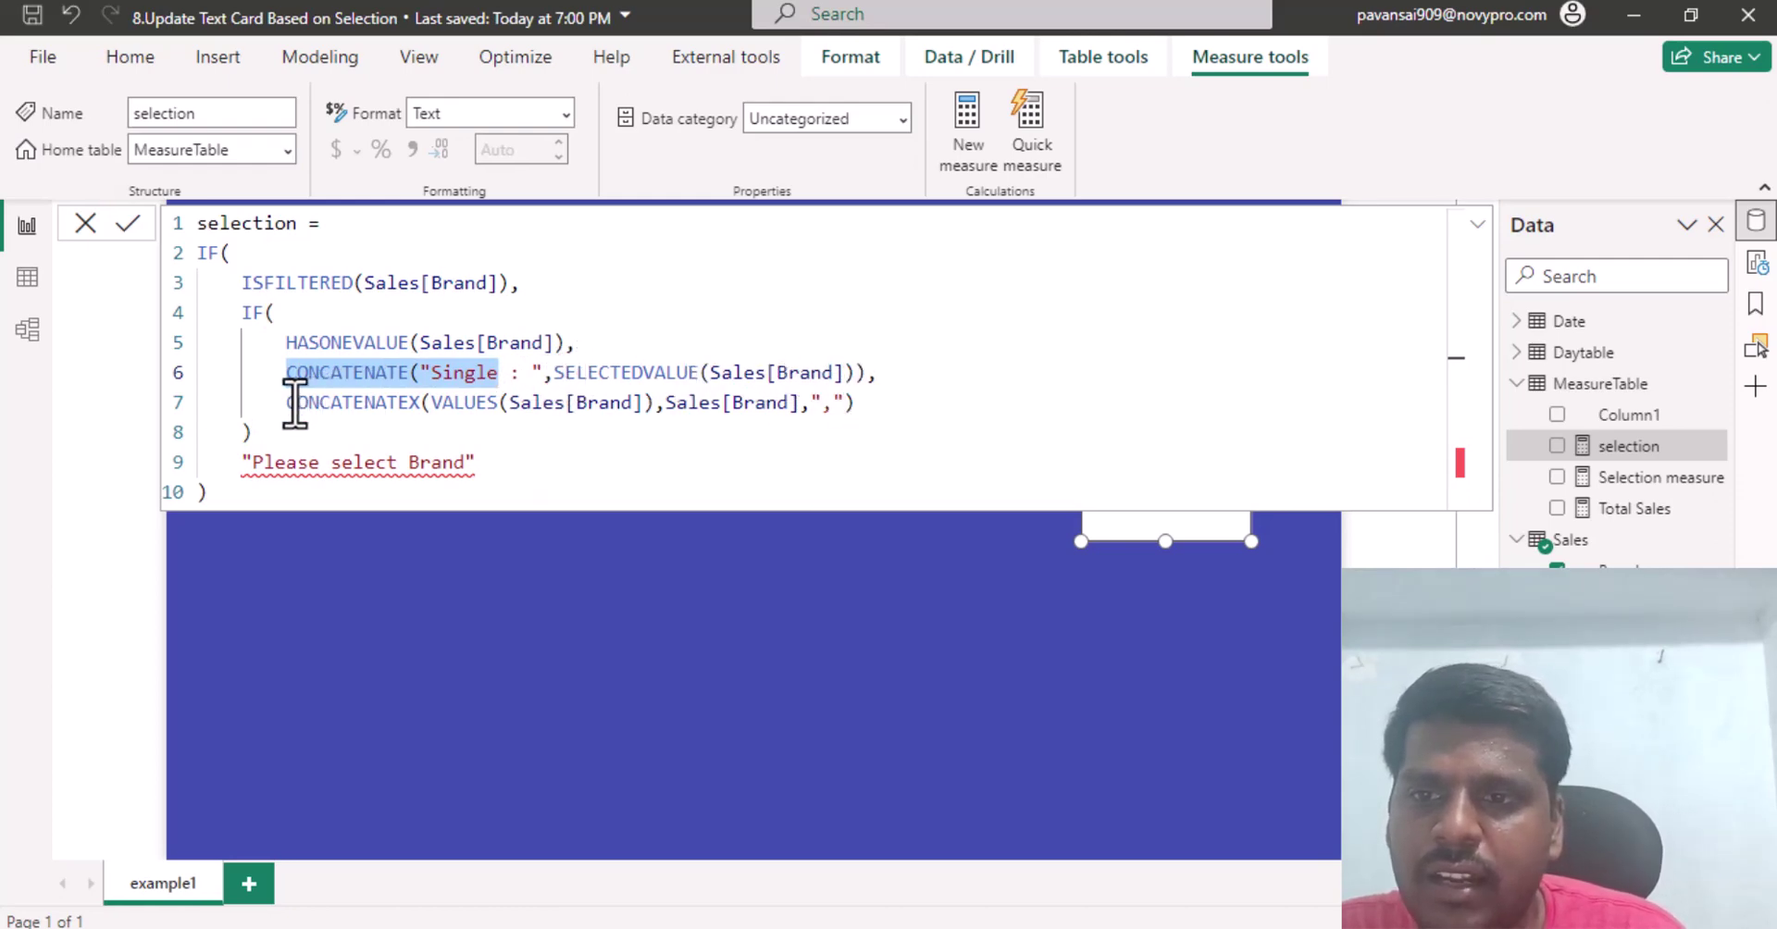
Wrap the CONCATENATEX expression in a CONCATENATE function with "Multiple : " as its first text.
left_click(366, 404)
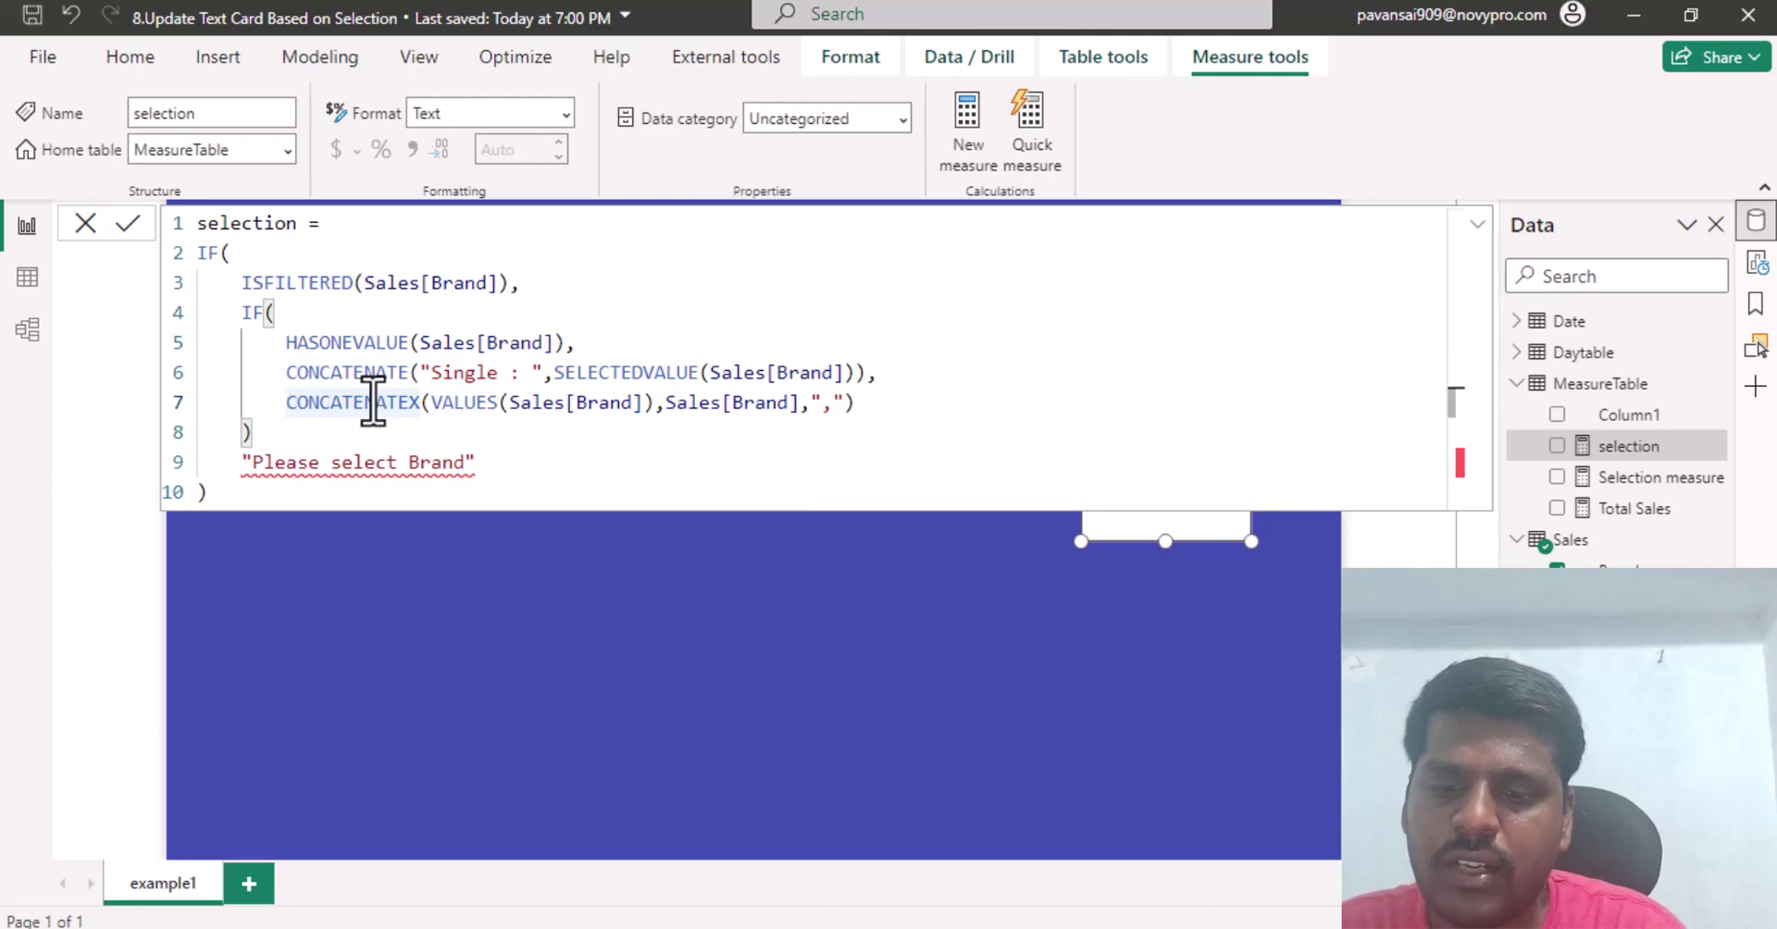
type("C")
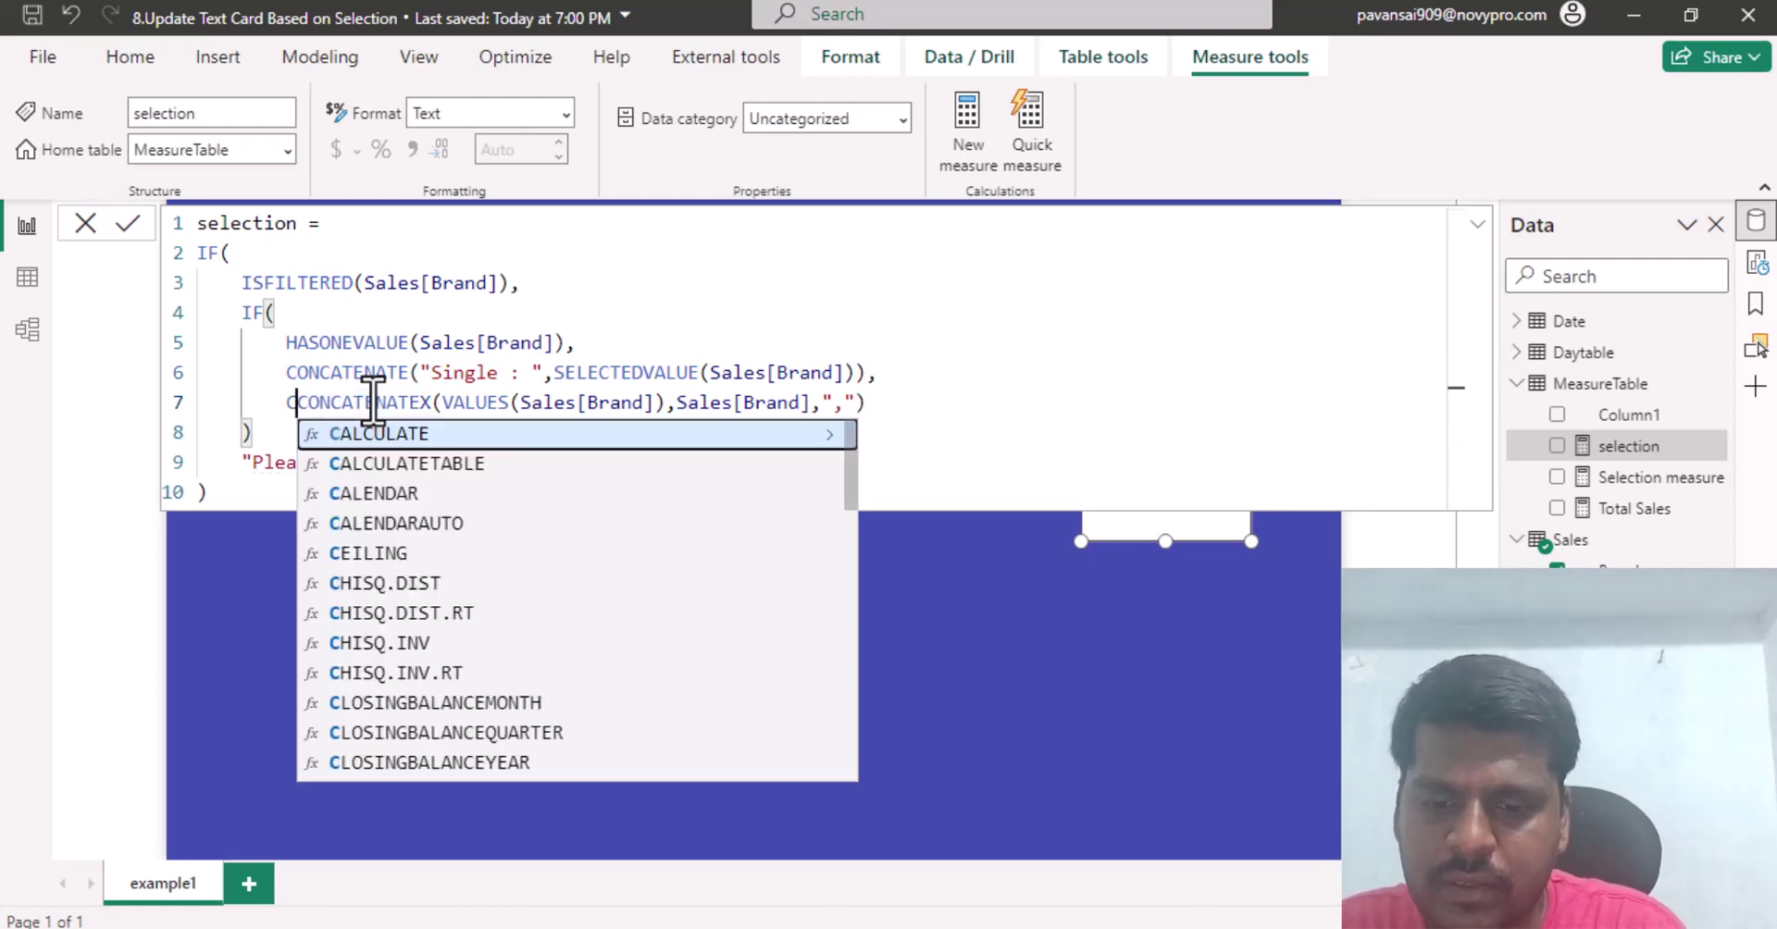
type("onc")
key("Tab")
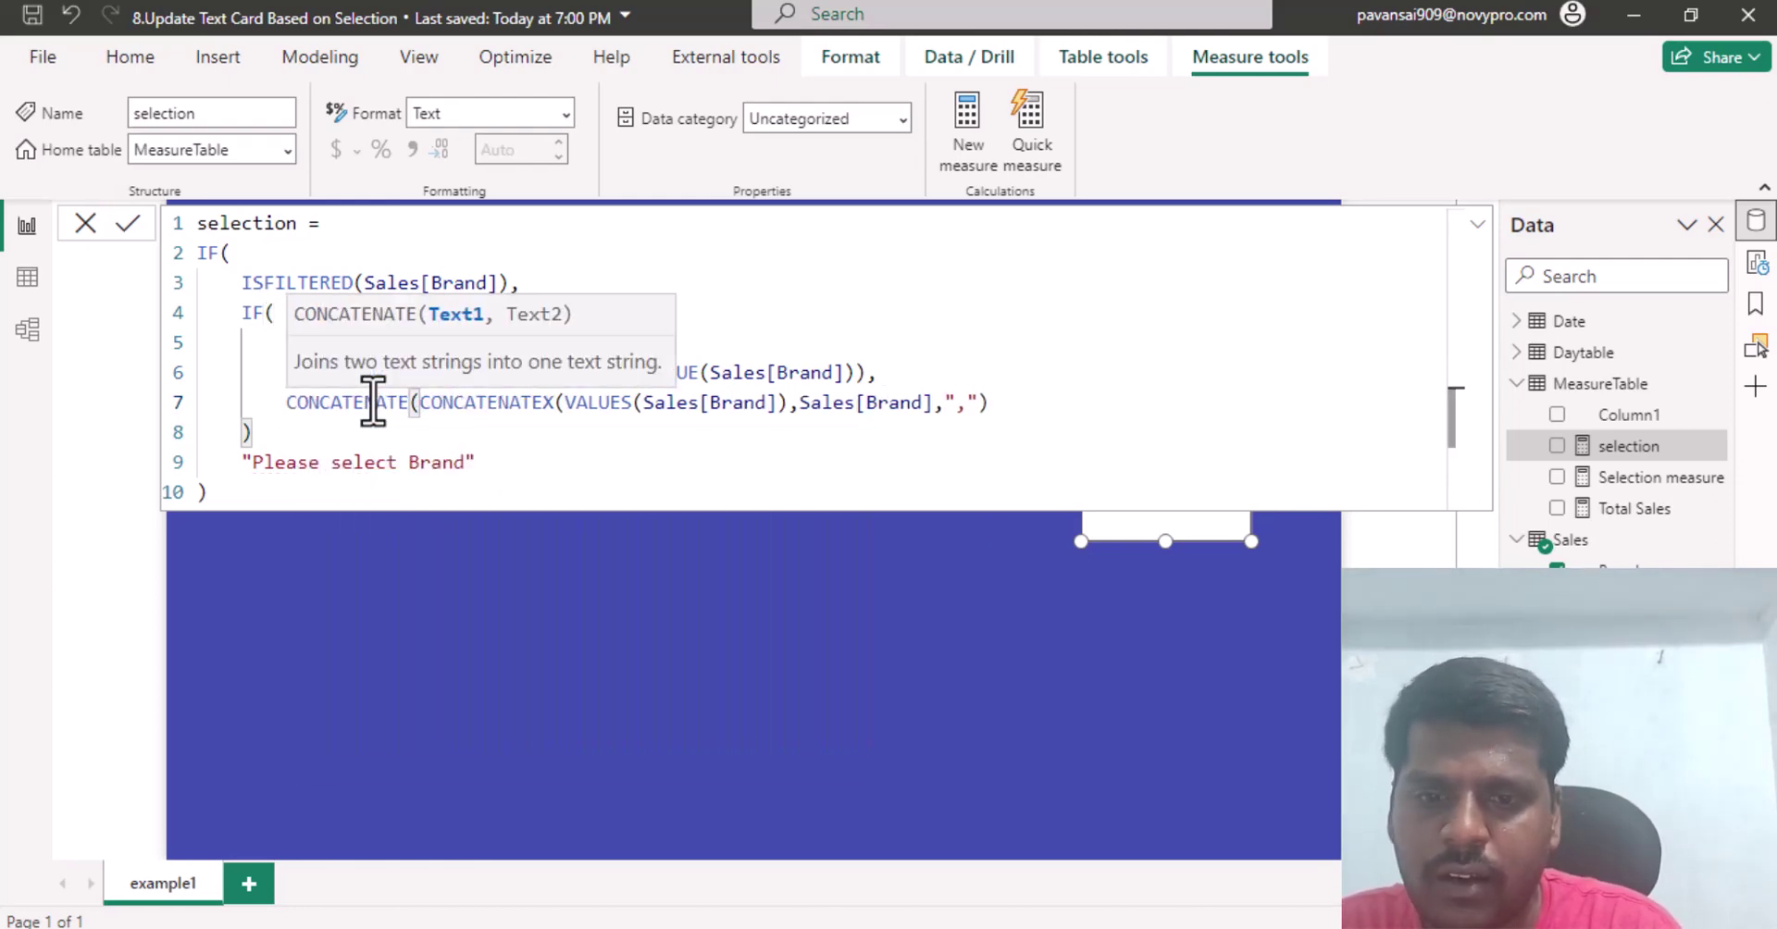
type("\"Multi")
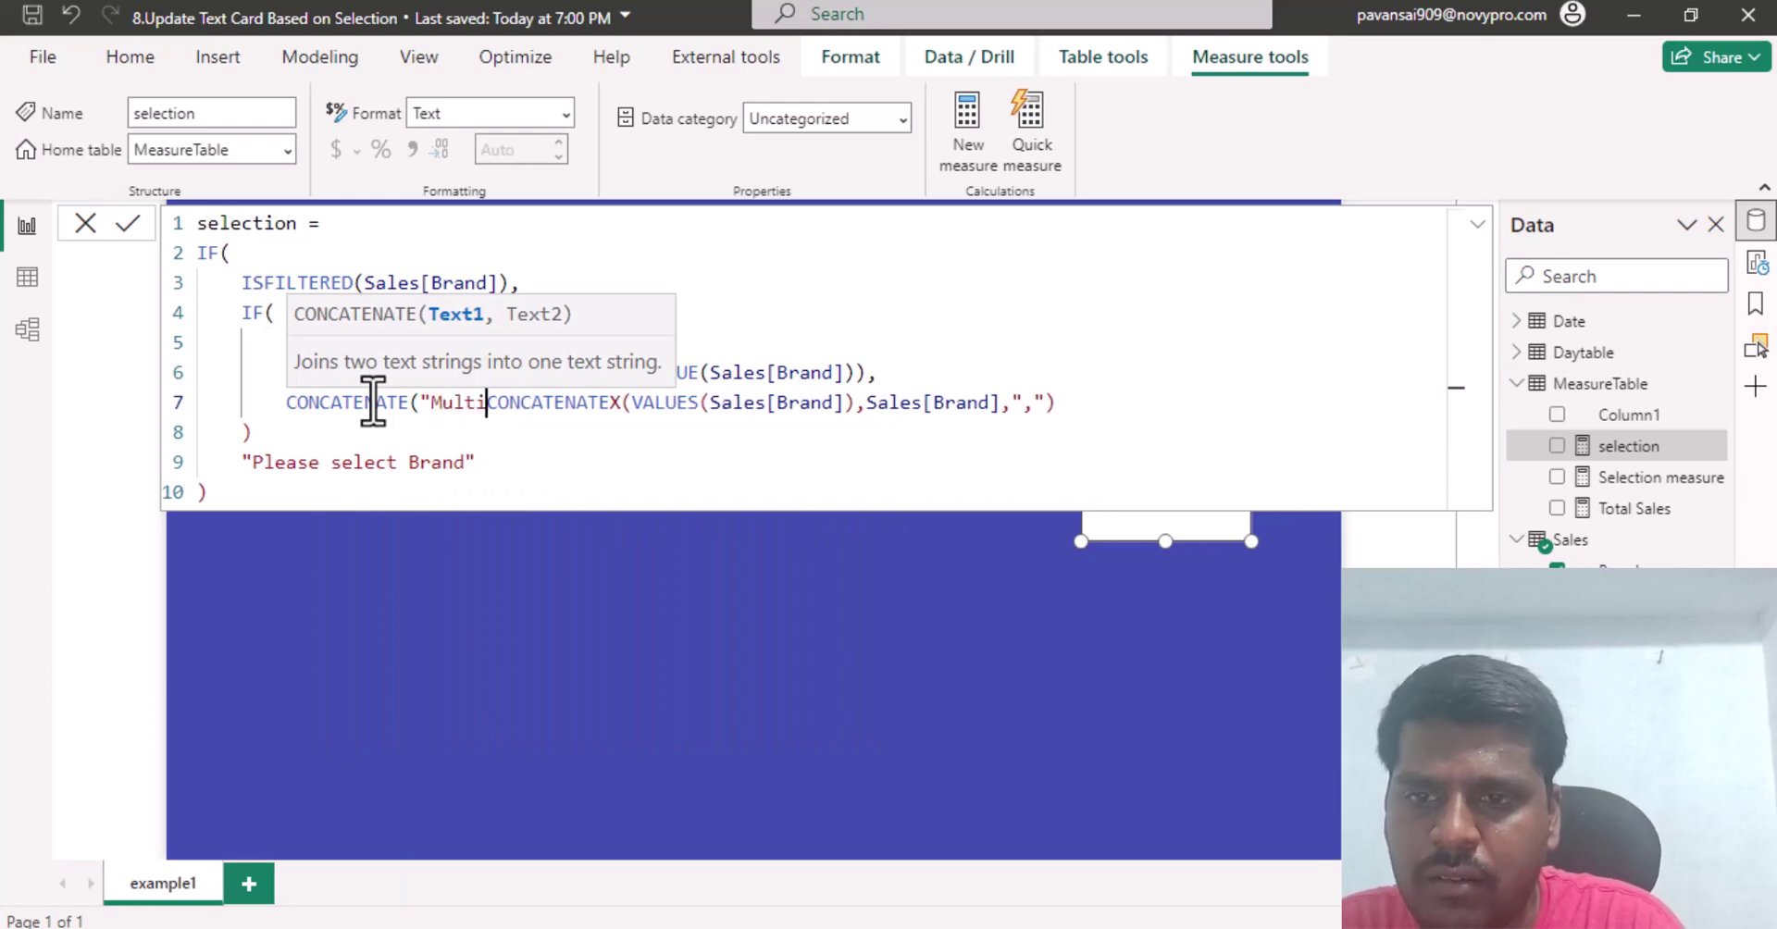
type("ple")
type(" :")
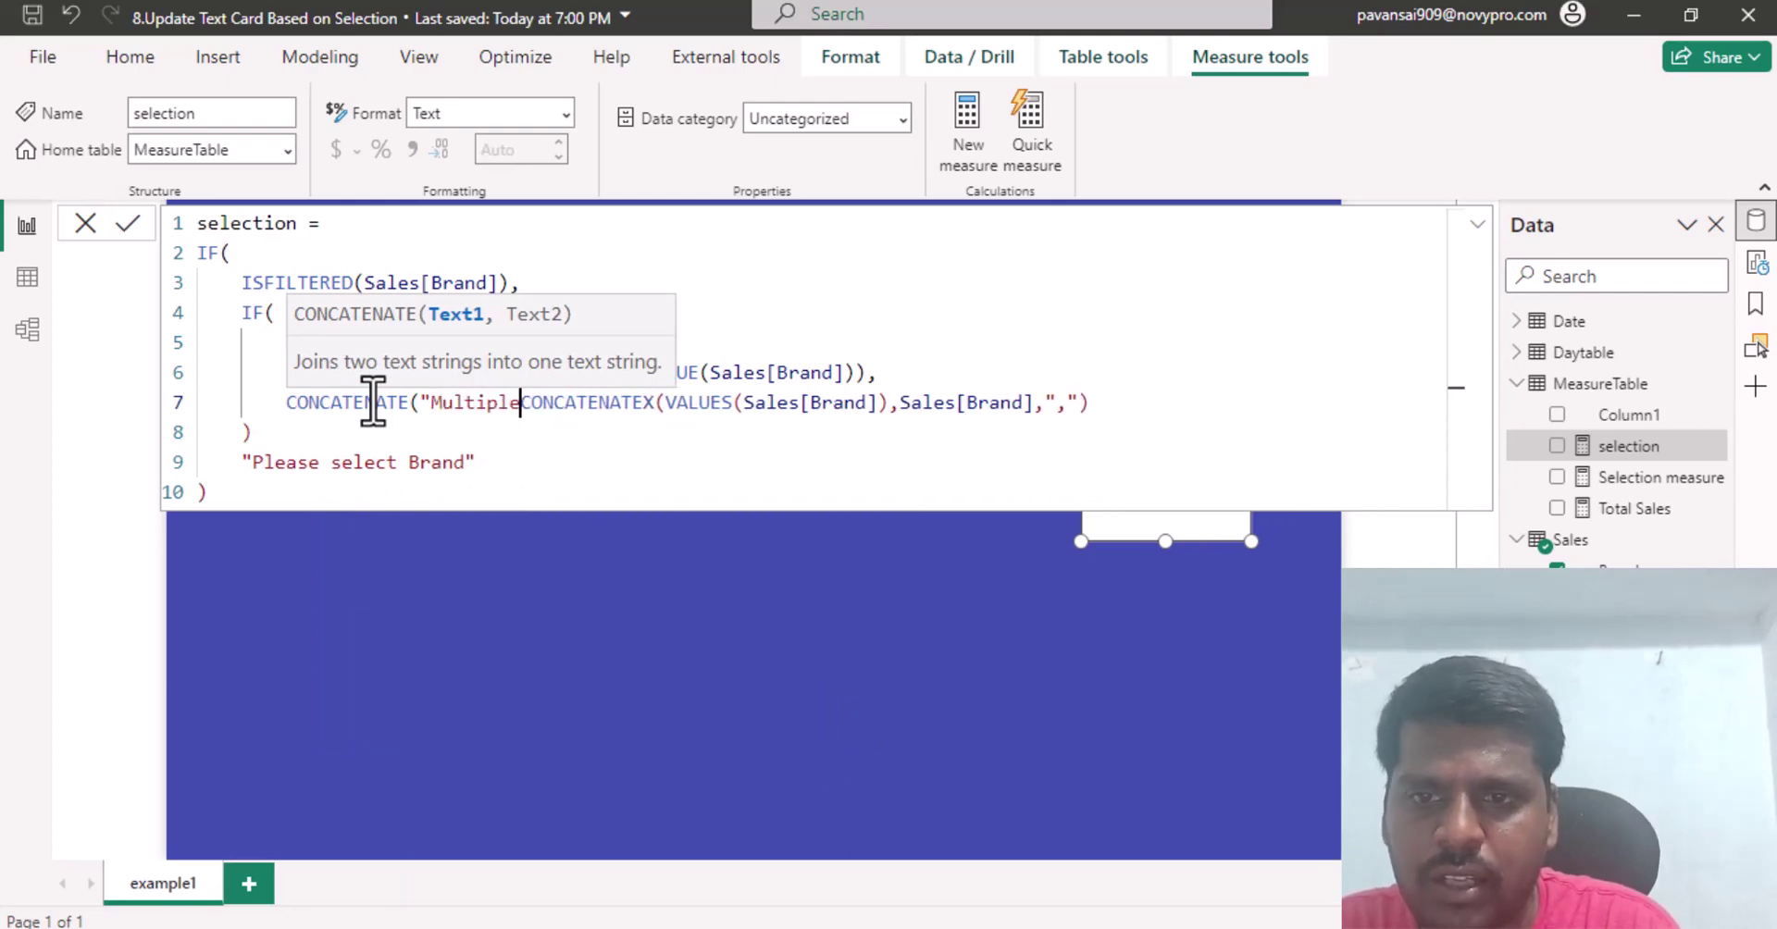
type(" \"")
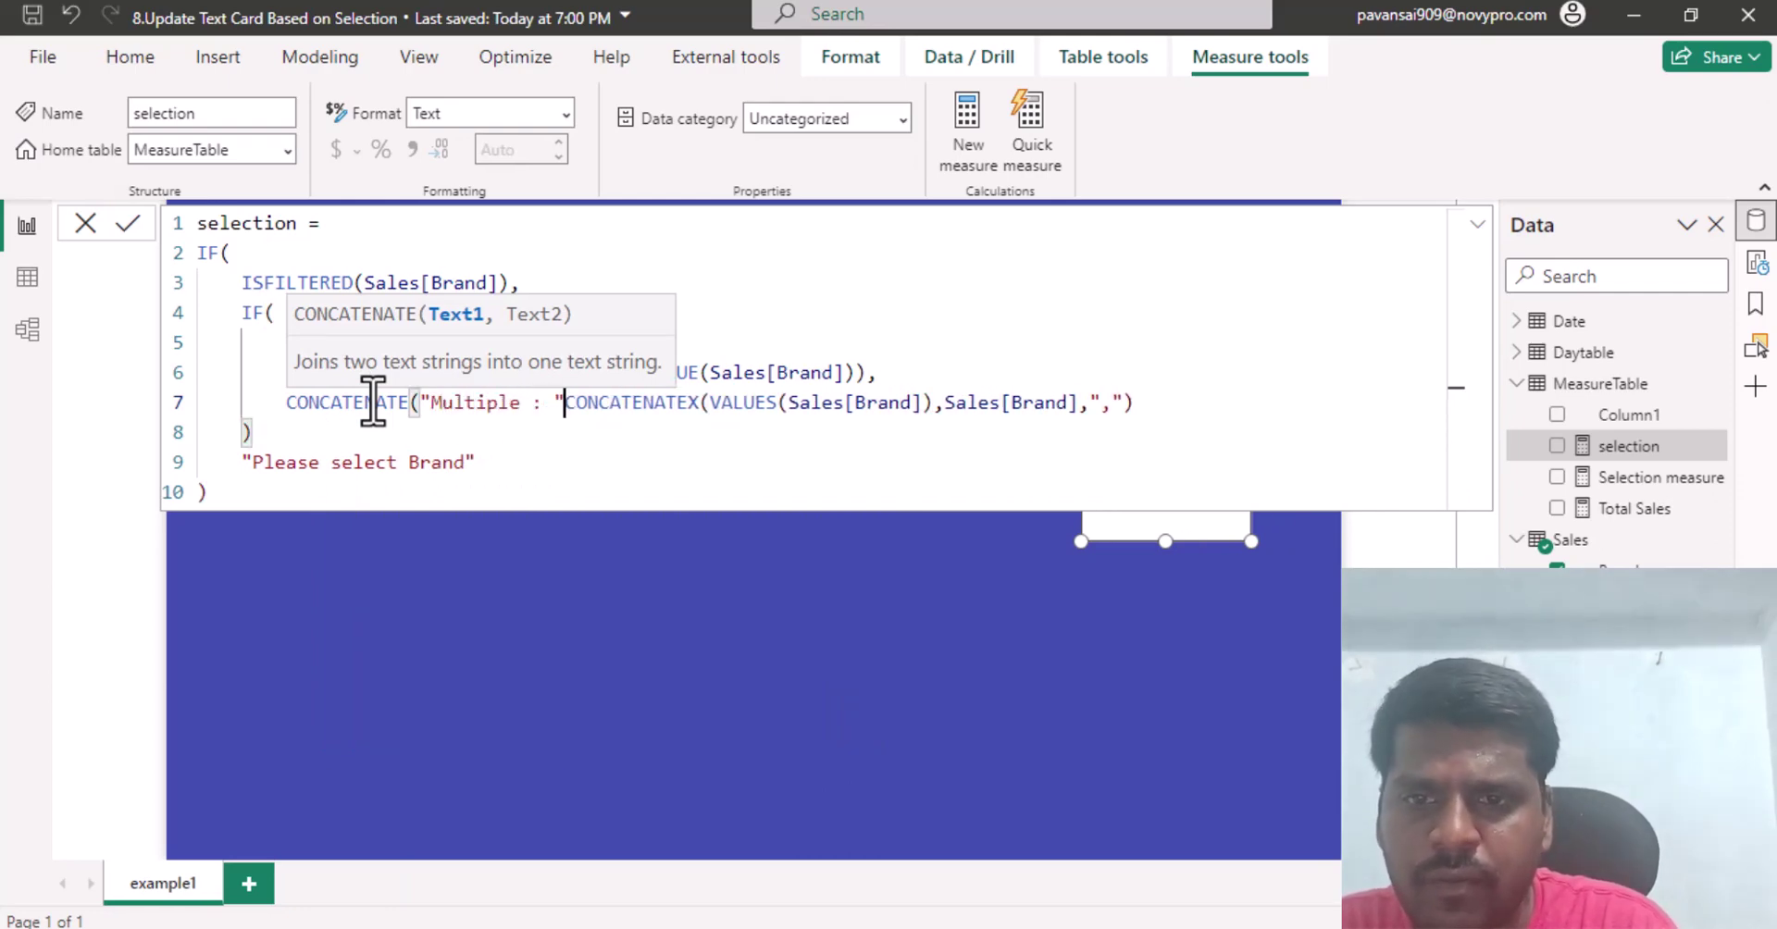
type(",")
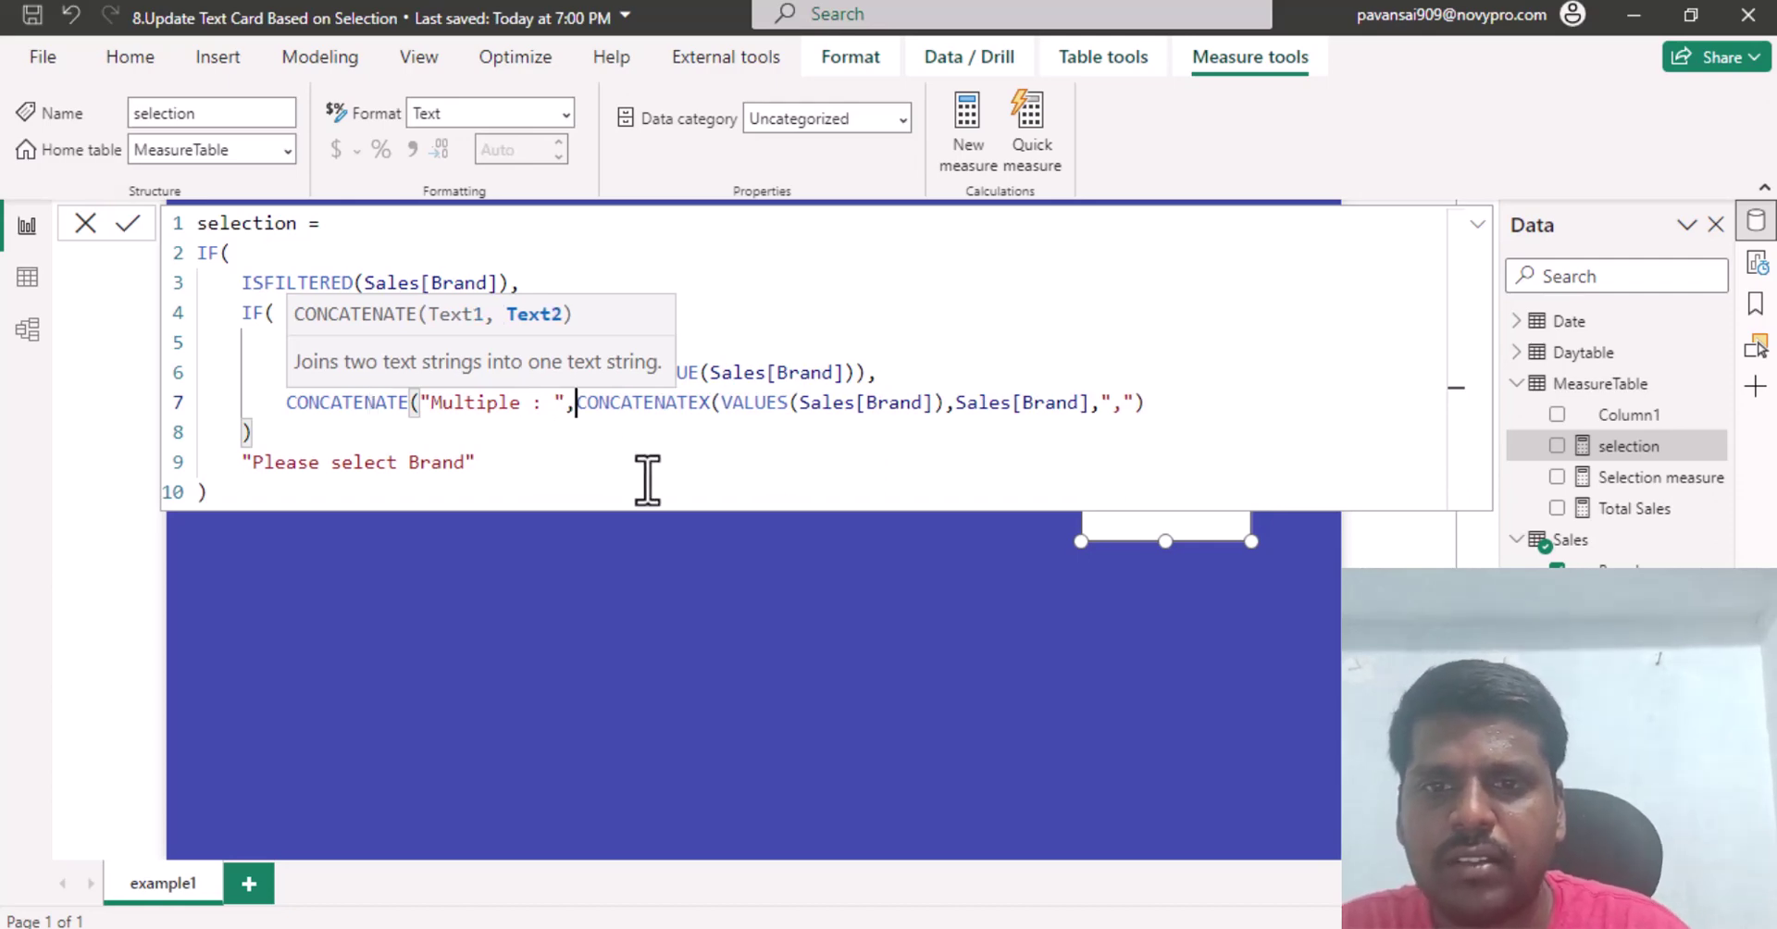
Close the CONCATENATE around CONCATENATEX and add a comma after the nested IF, before "Please select Brand".
left_click(645, 463)
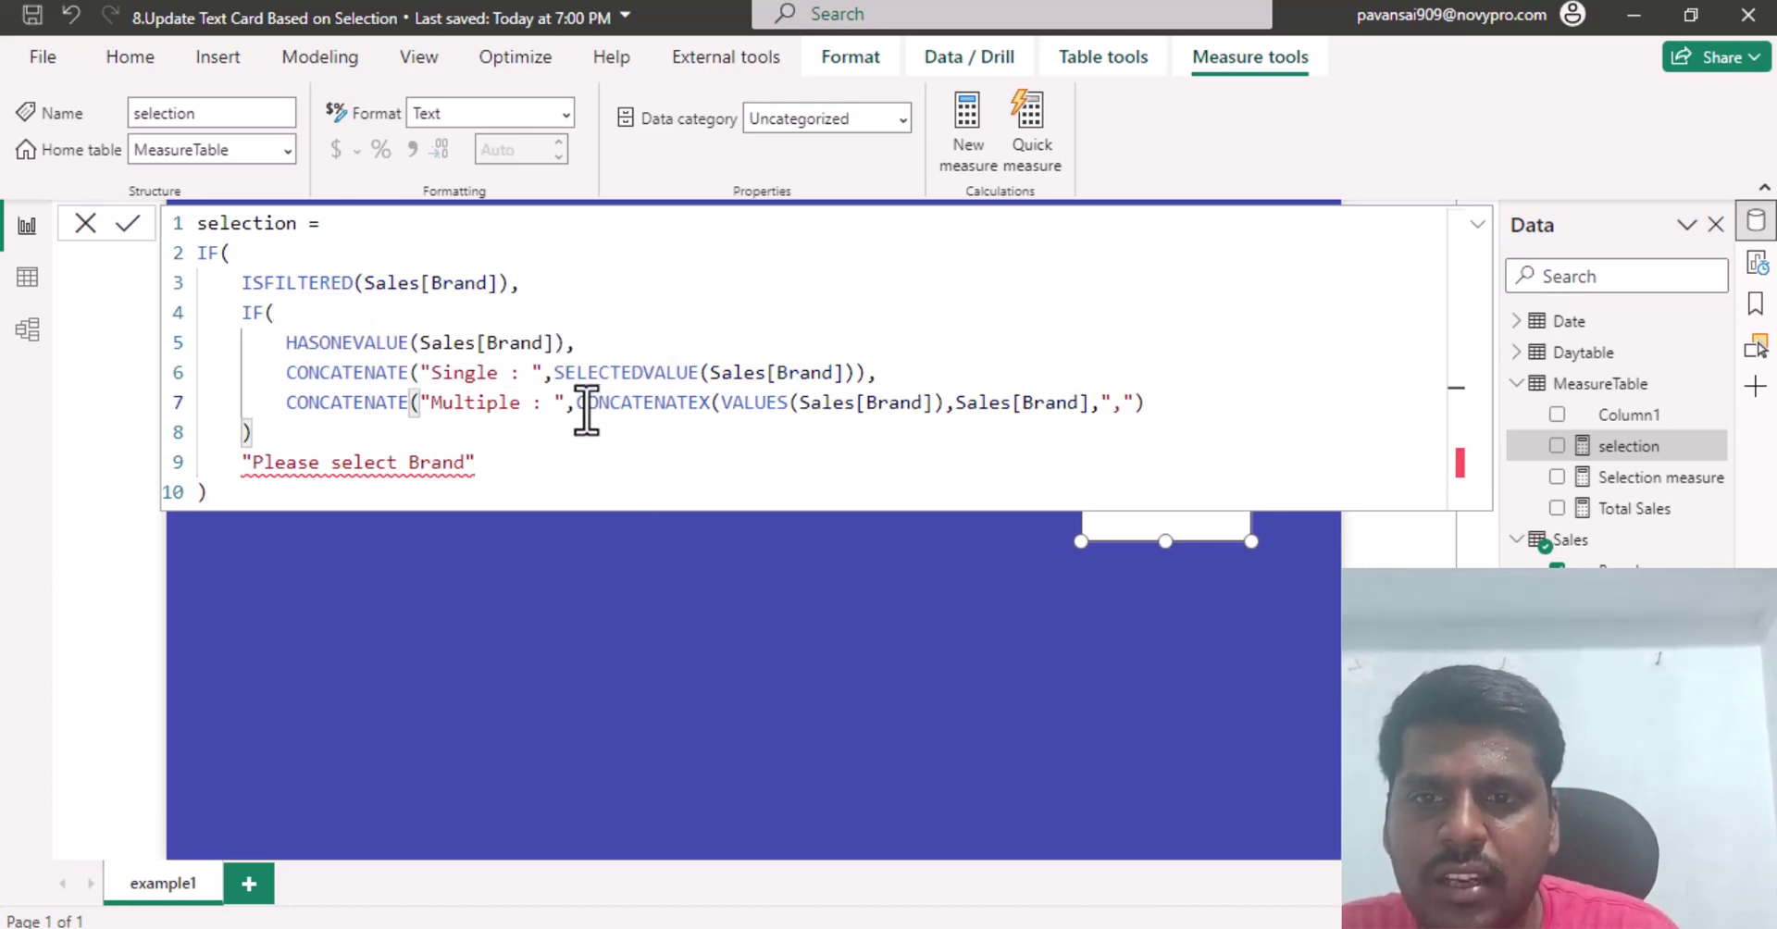
left_click_drag(587, 408, 1154, 412)
left_click(1165, 422)
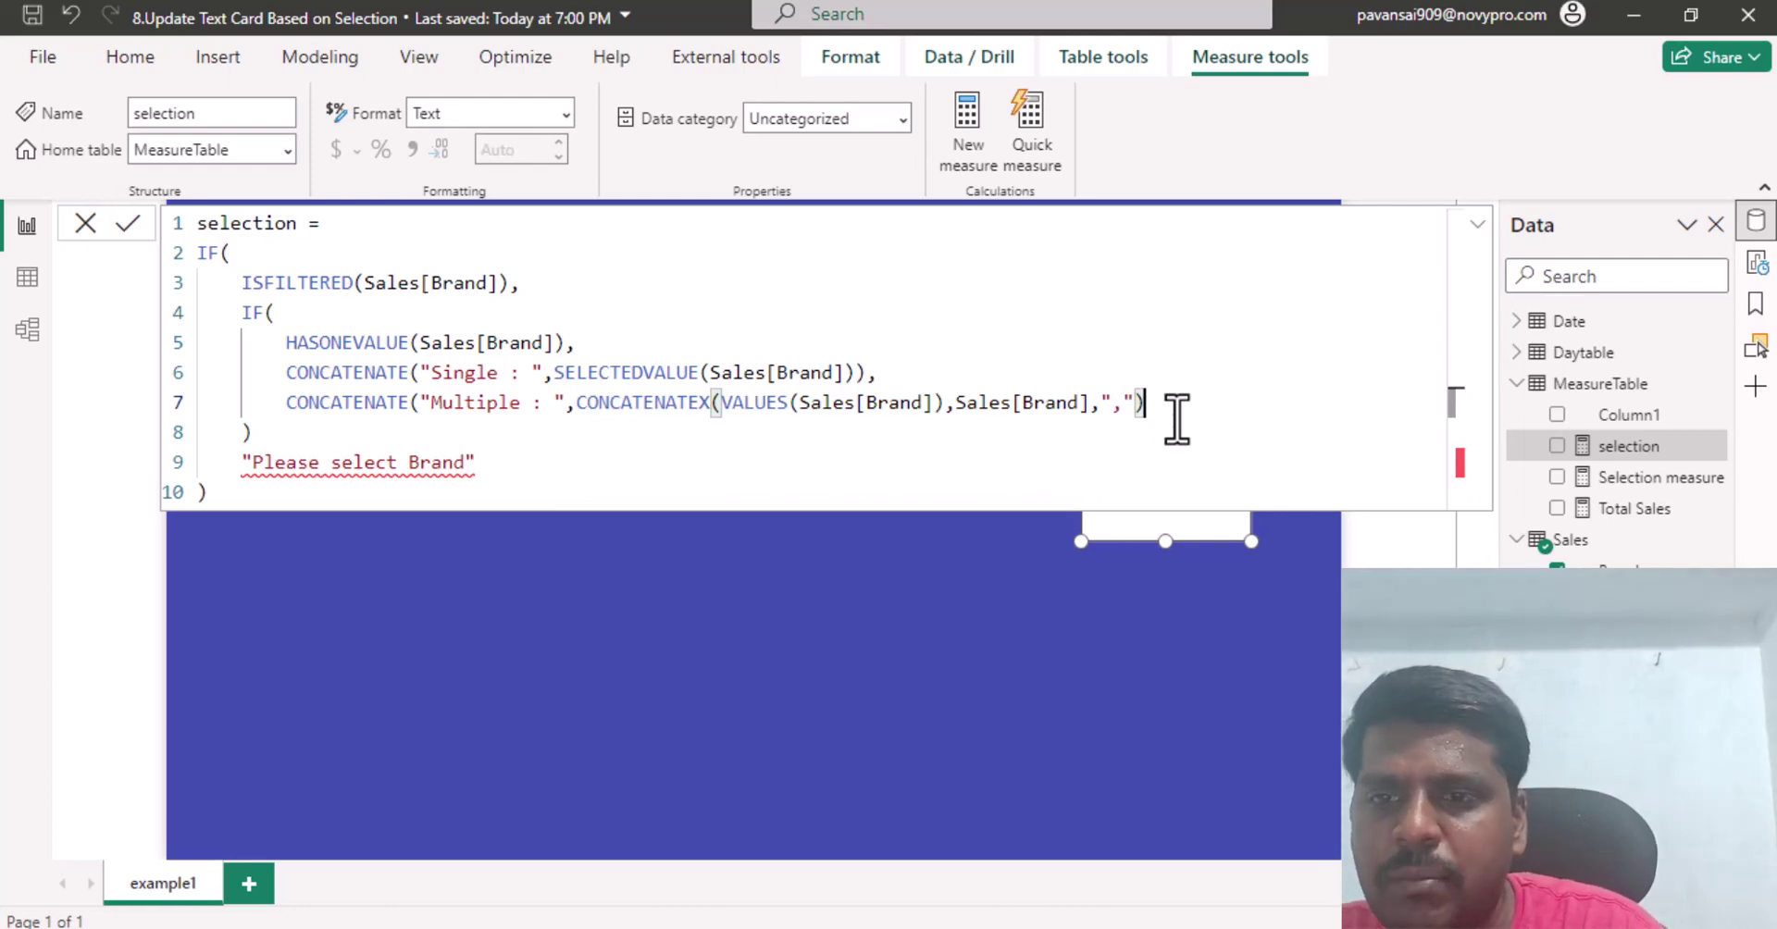
type(")")
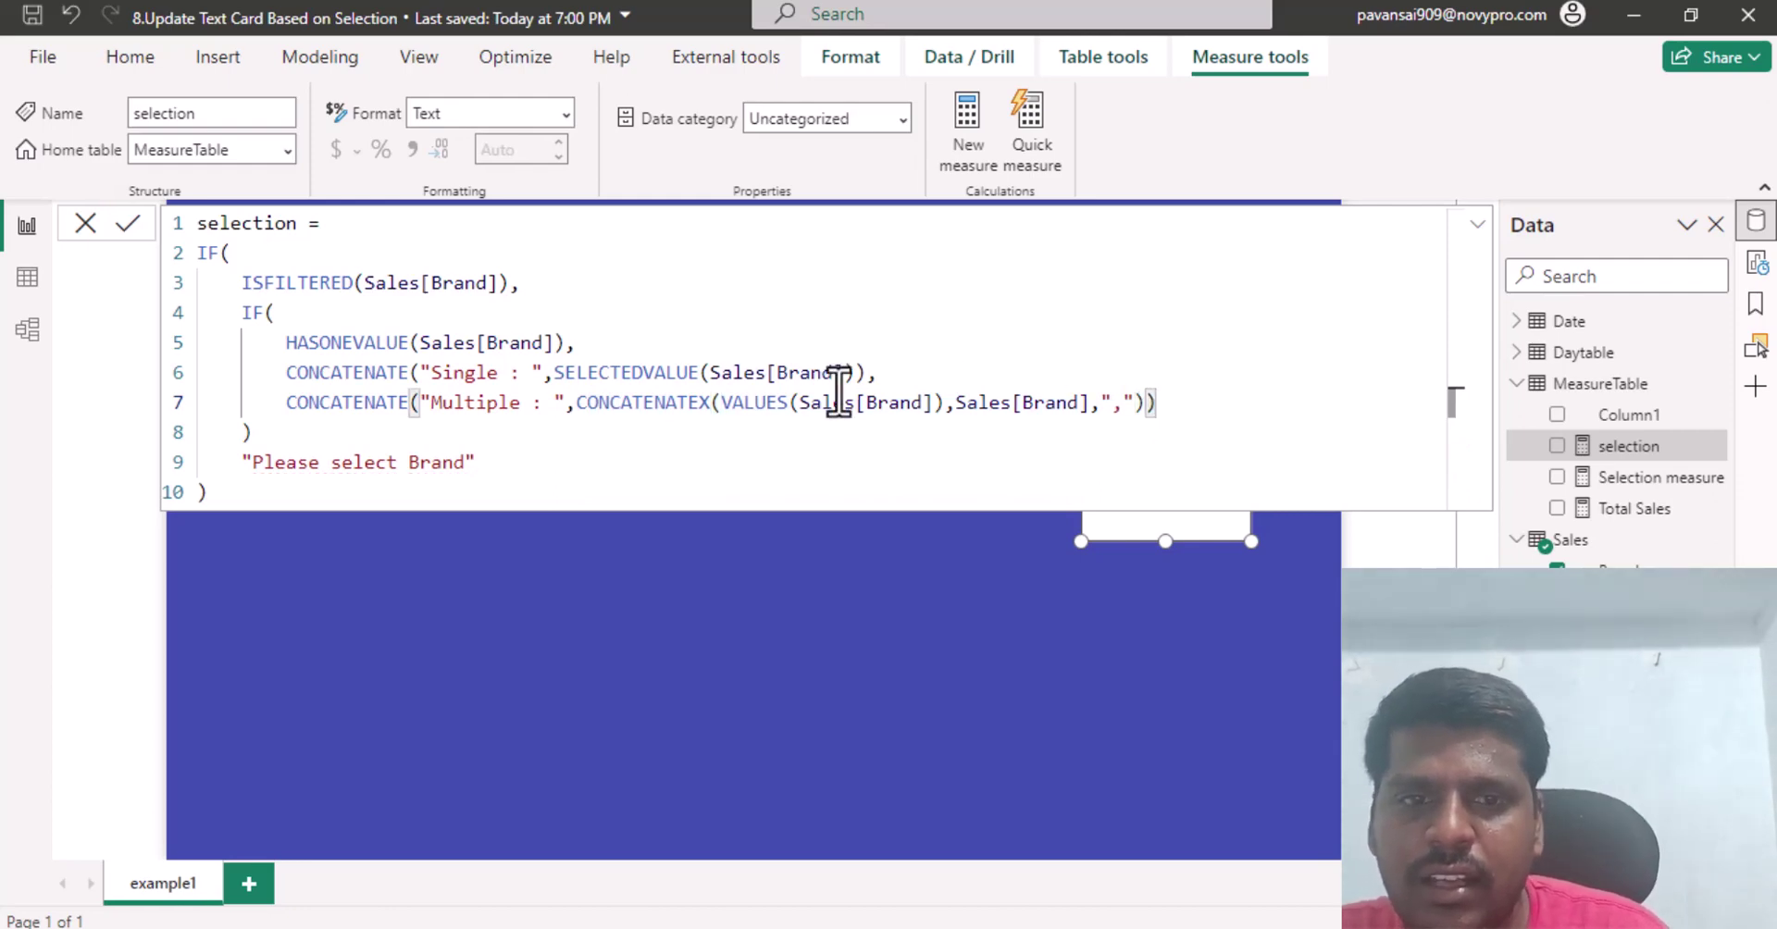
left_click(344, 437)
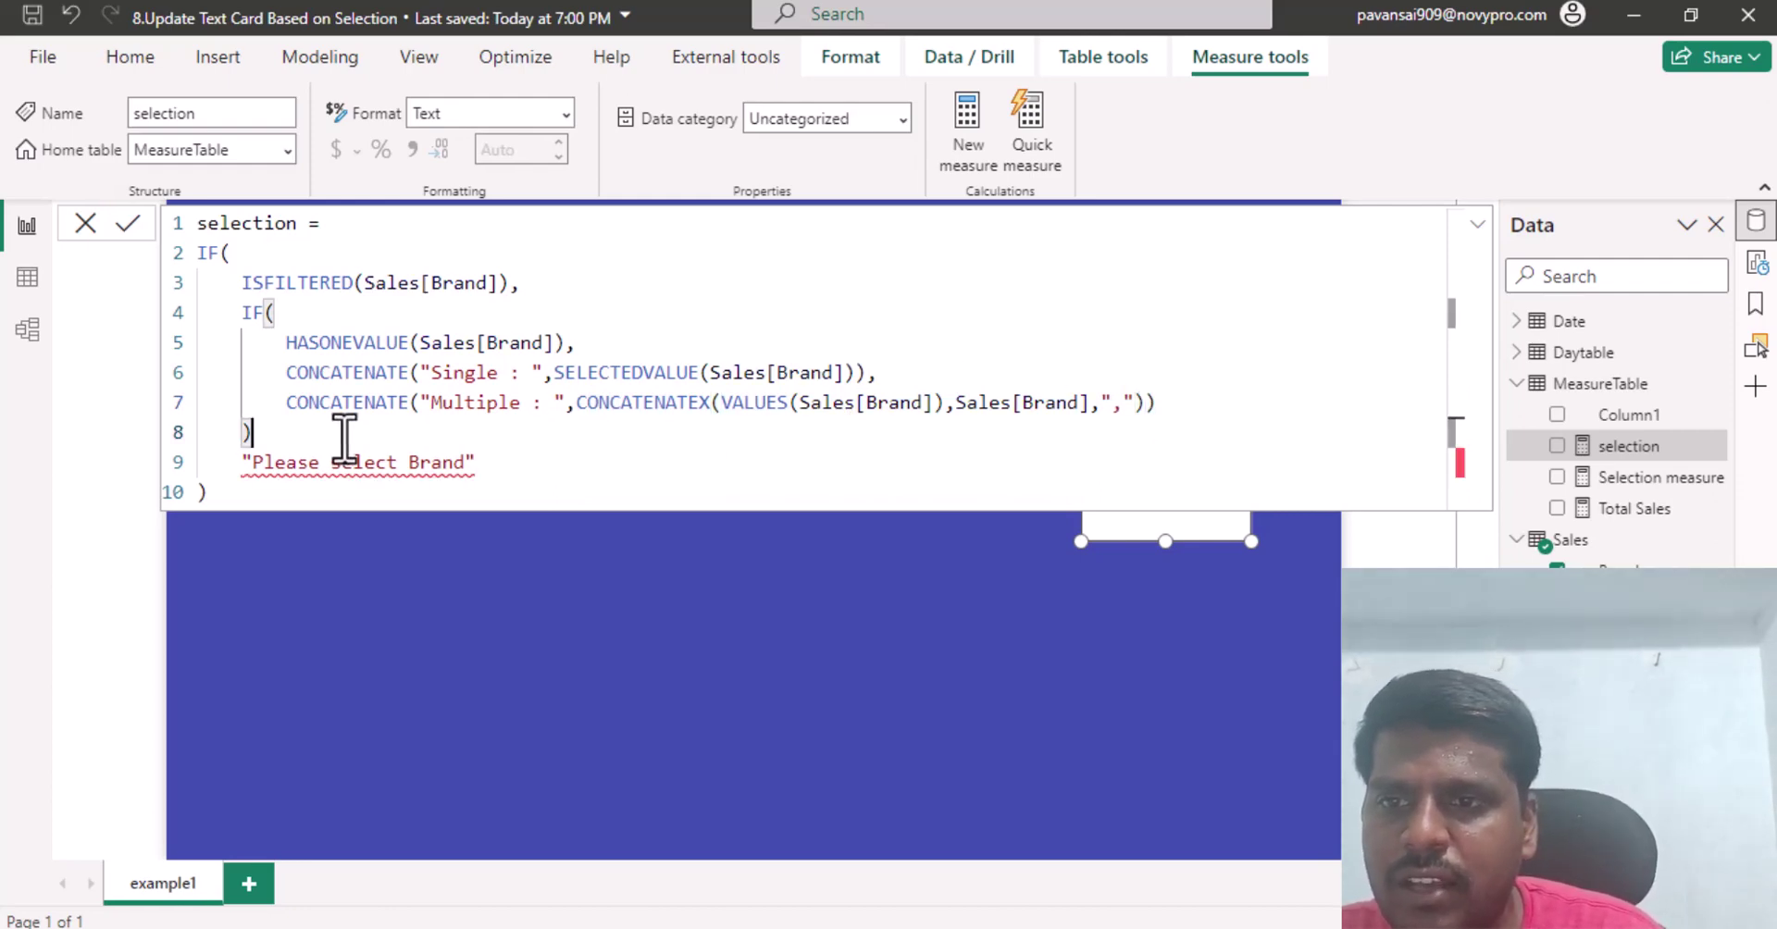
type(",")
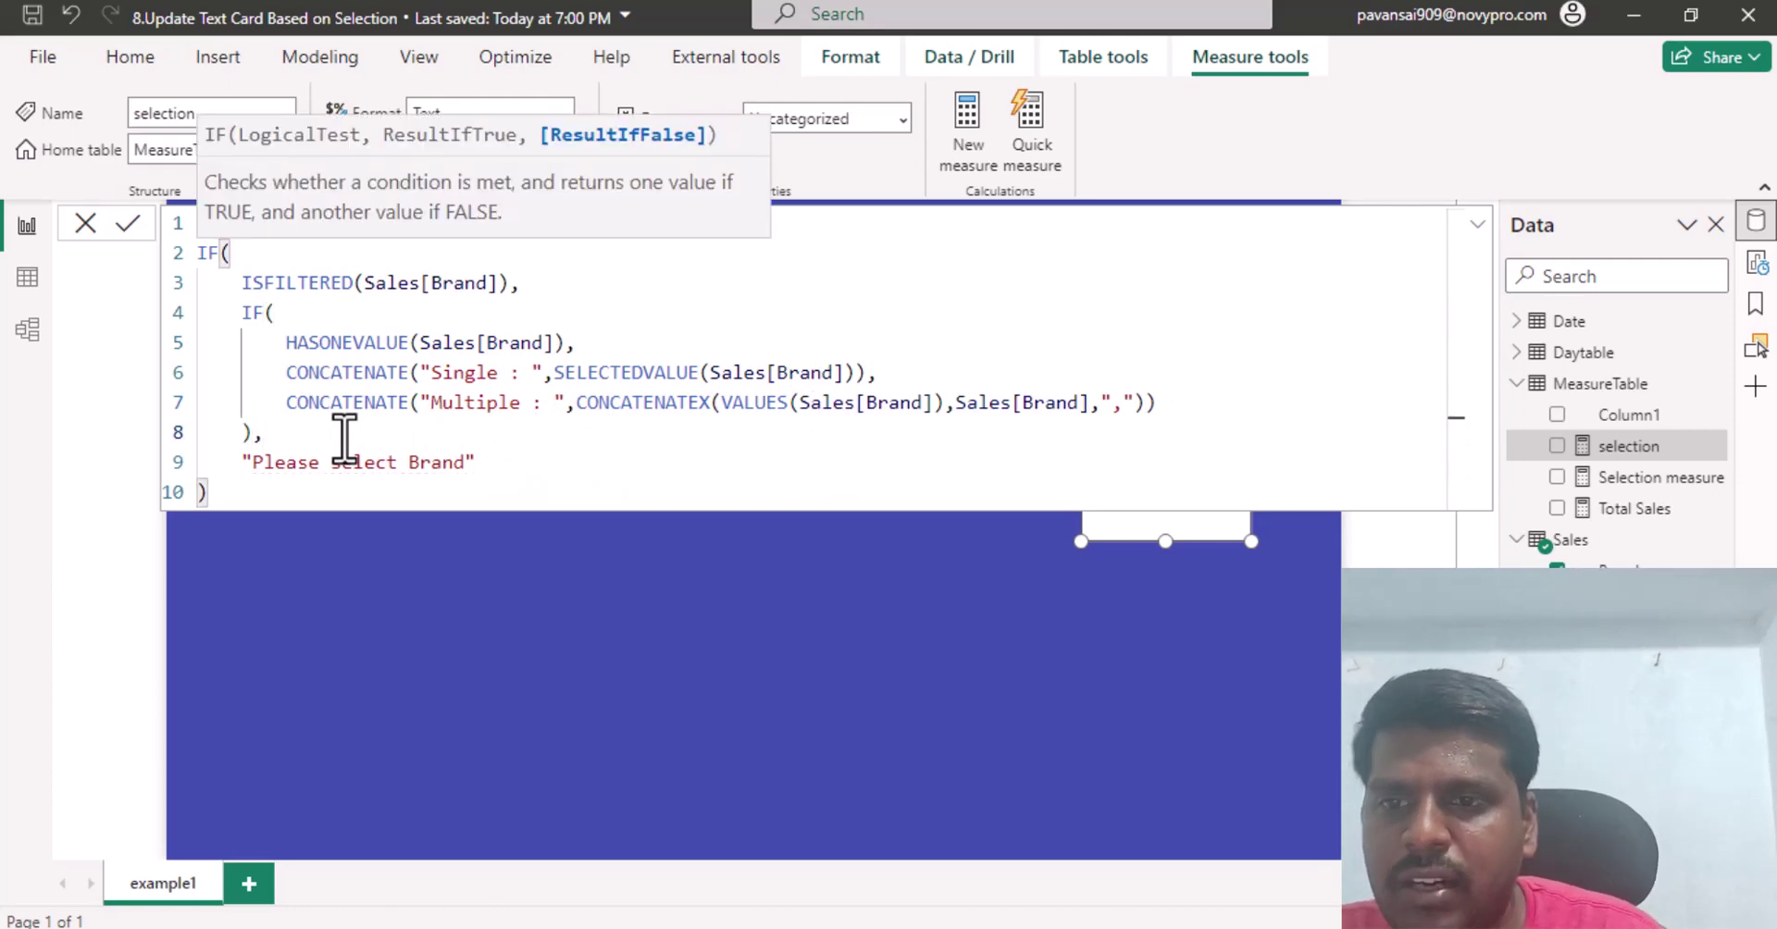
Commit the completed formula of the selection measure and return to the report canvas.
left_click_drag(232, 463, 488, 466)
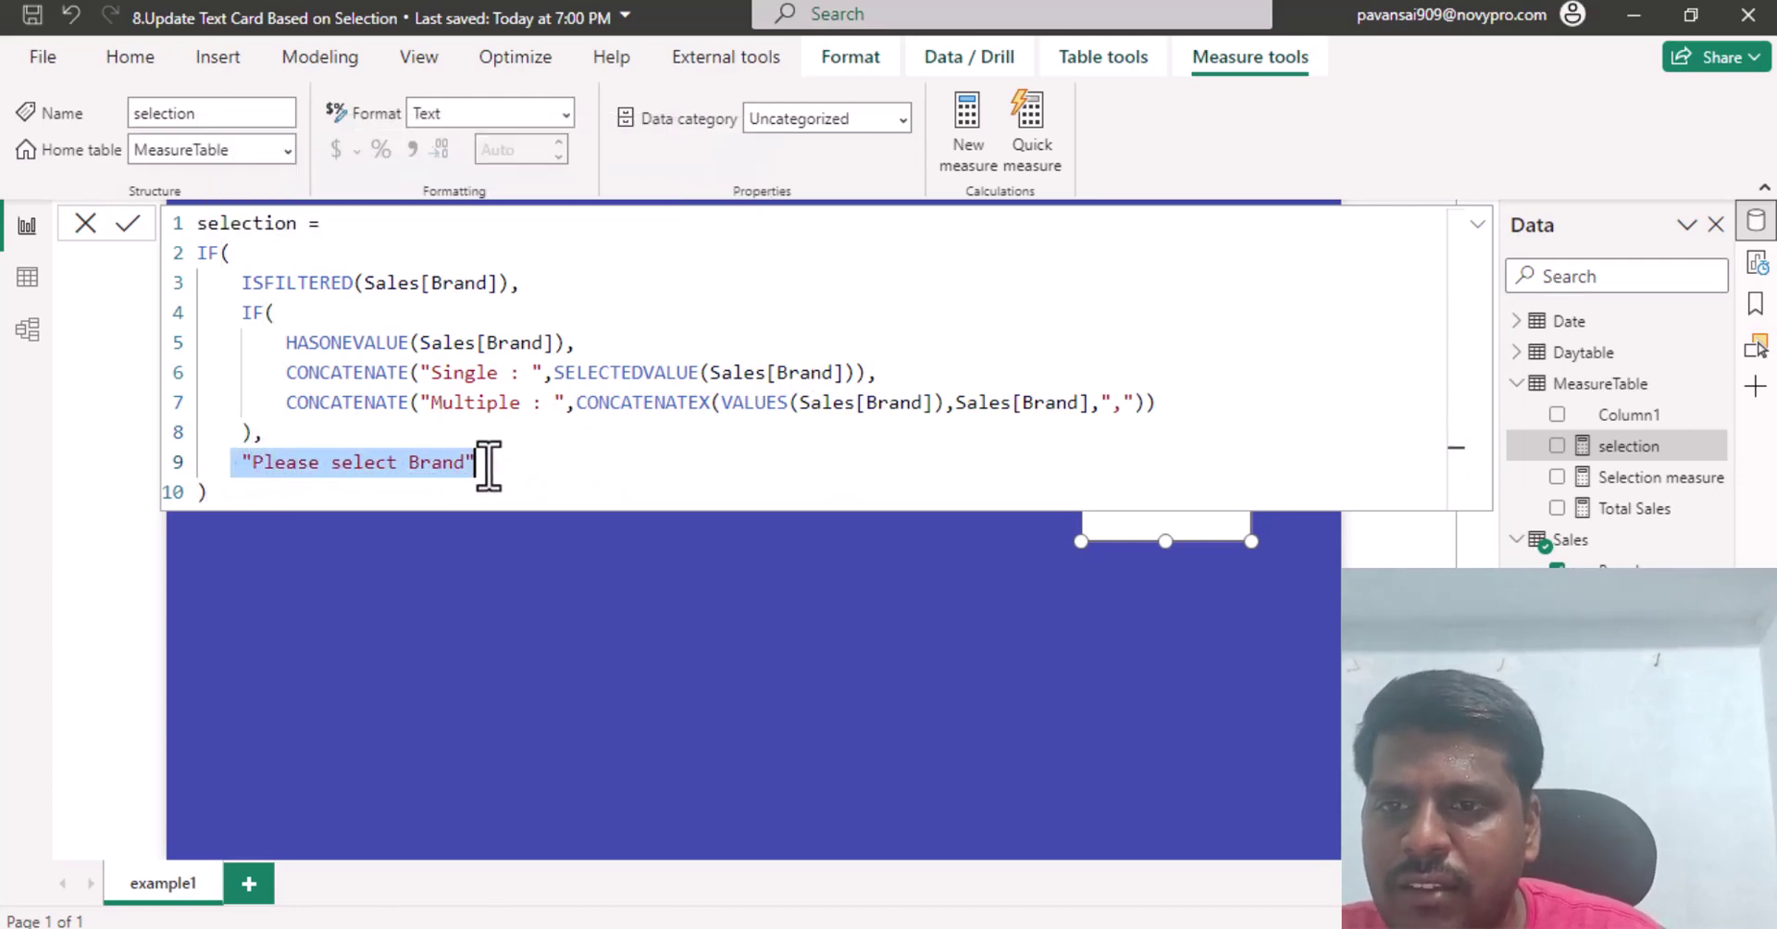
left_click(222, 504)
left_click_drag(222, 504, 190, 261)
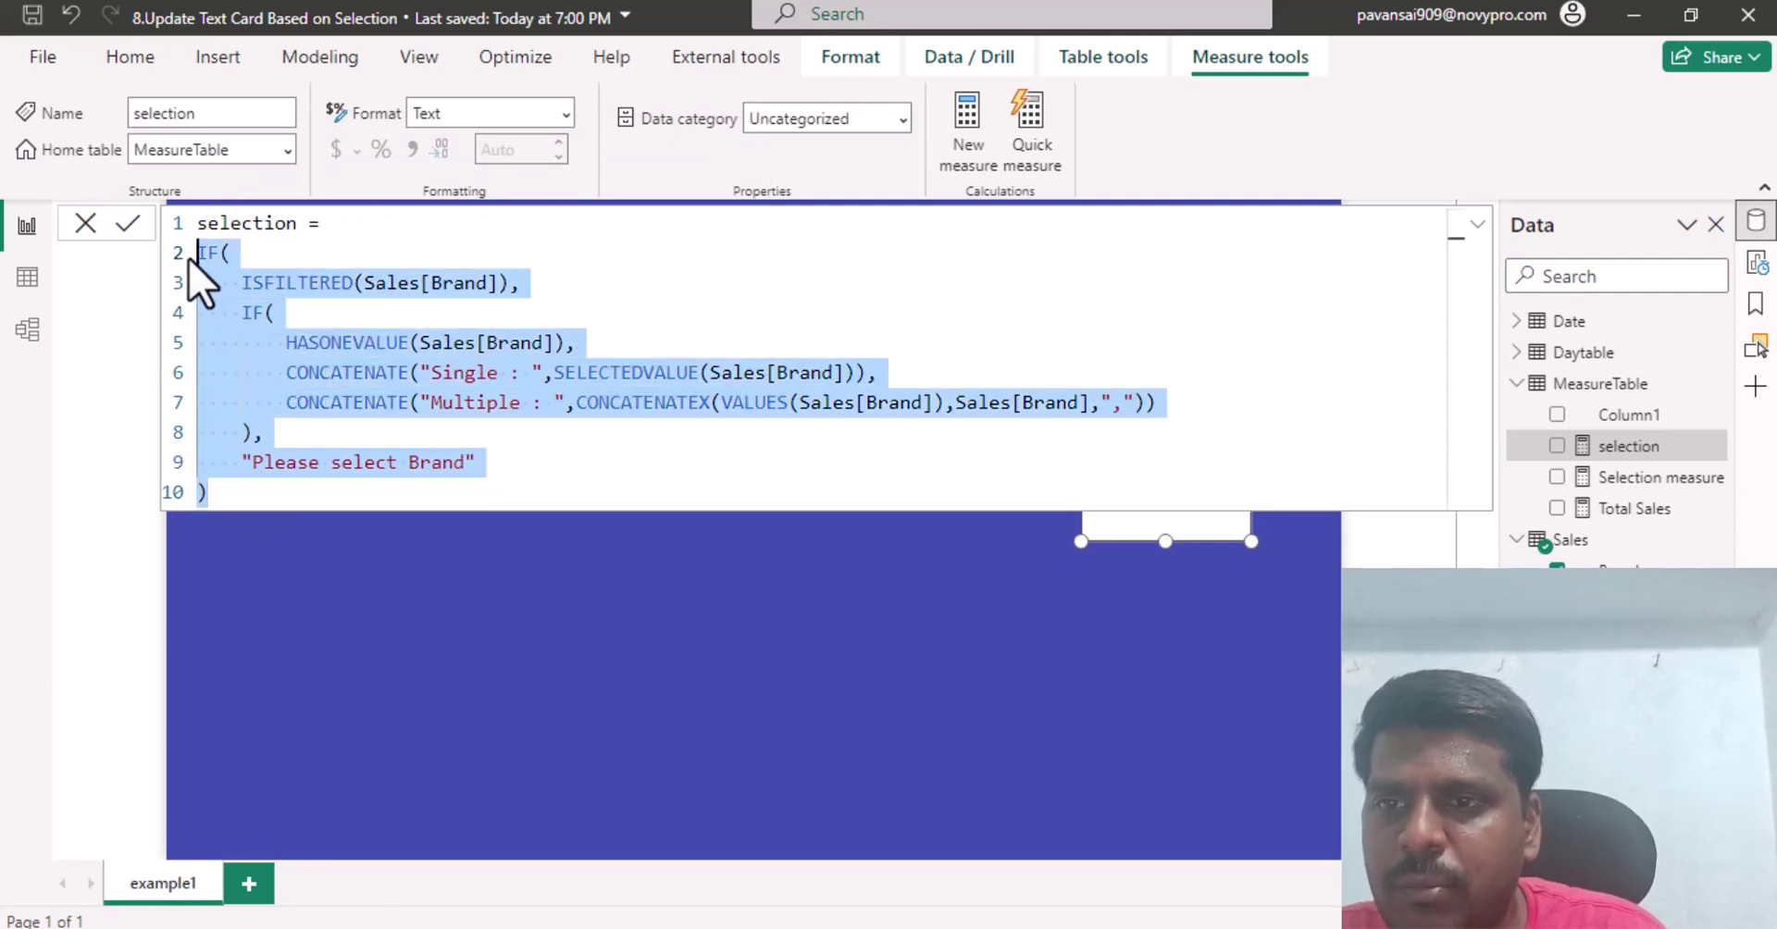
left_click(123, 225)
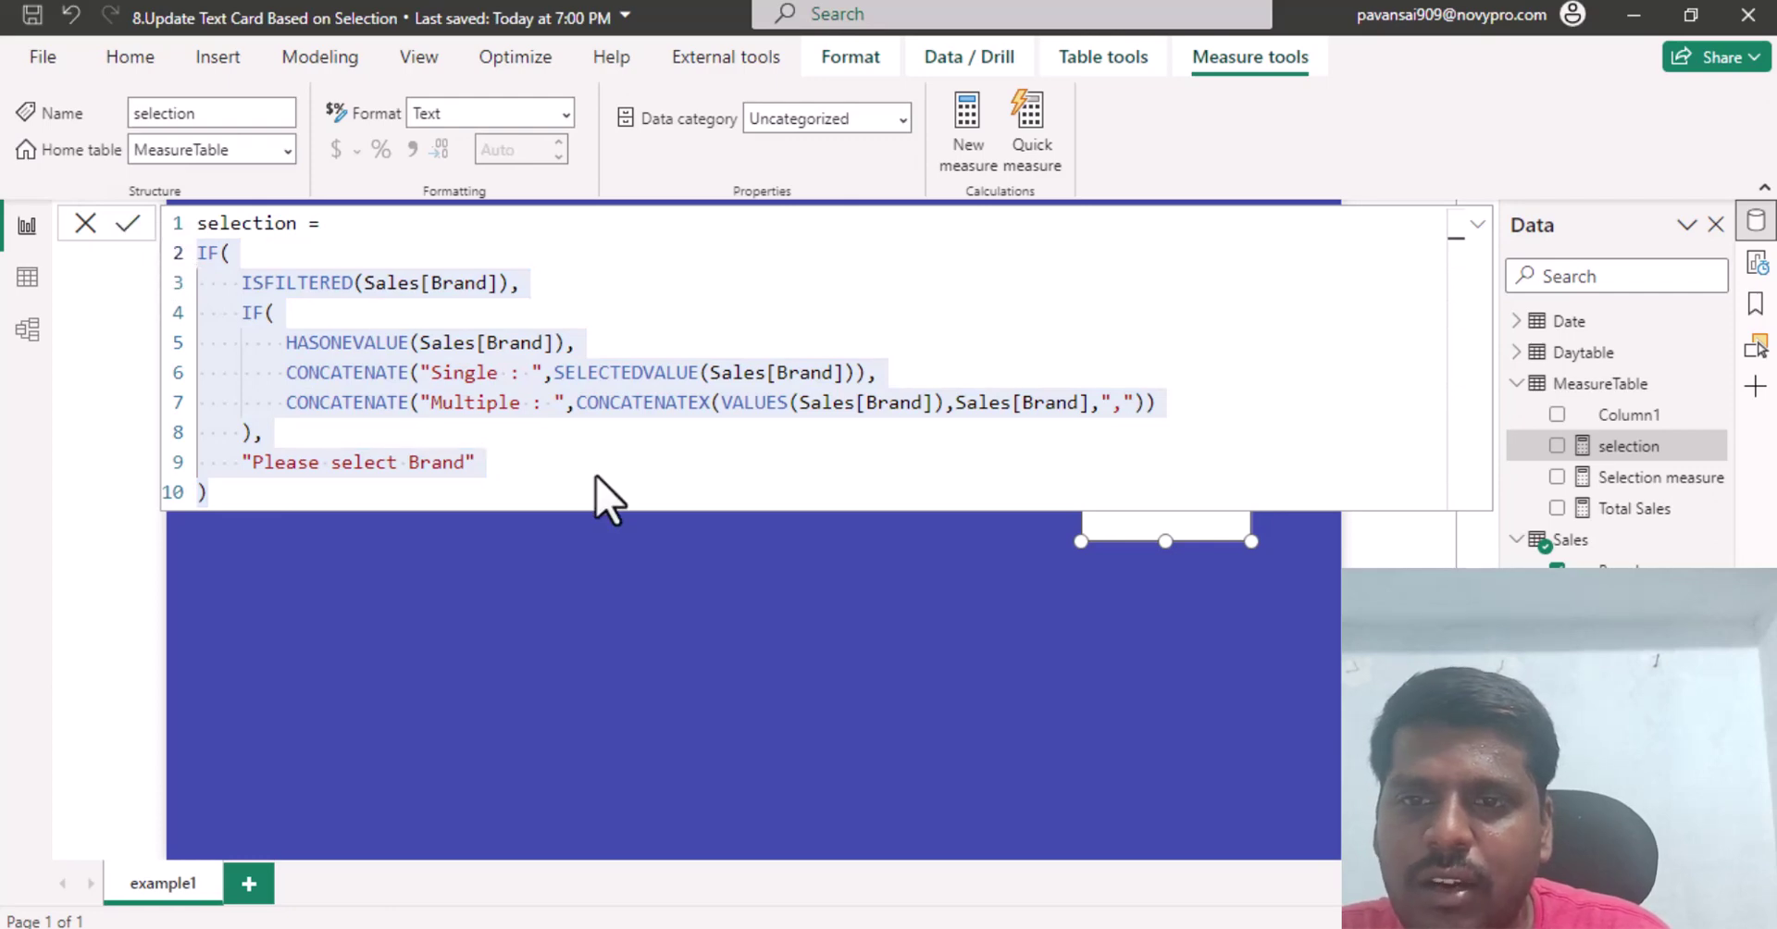
left_click(585, 540)
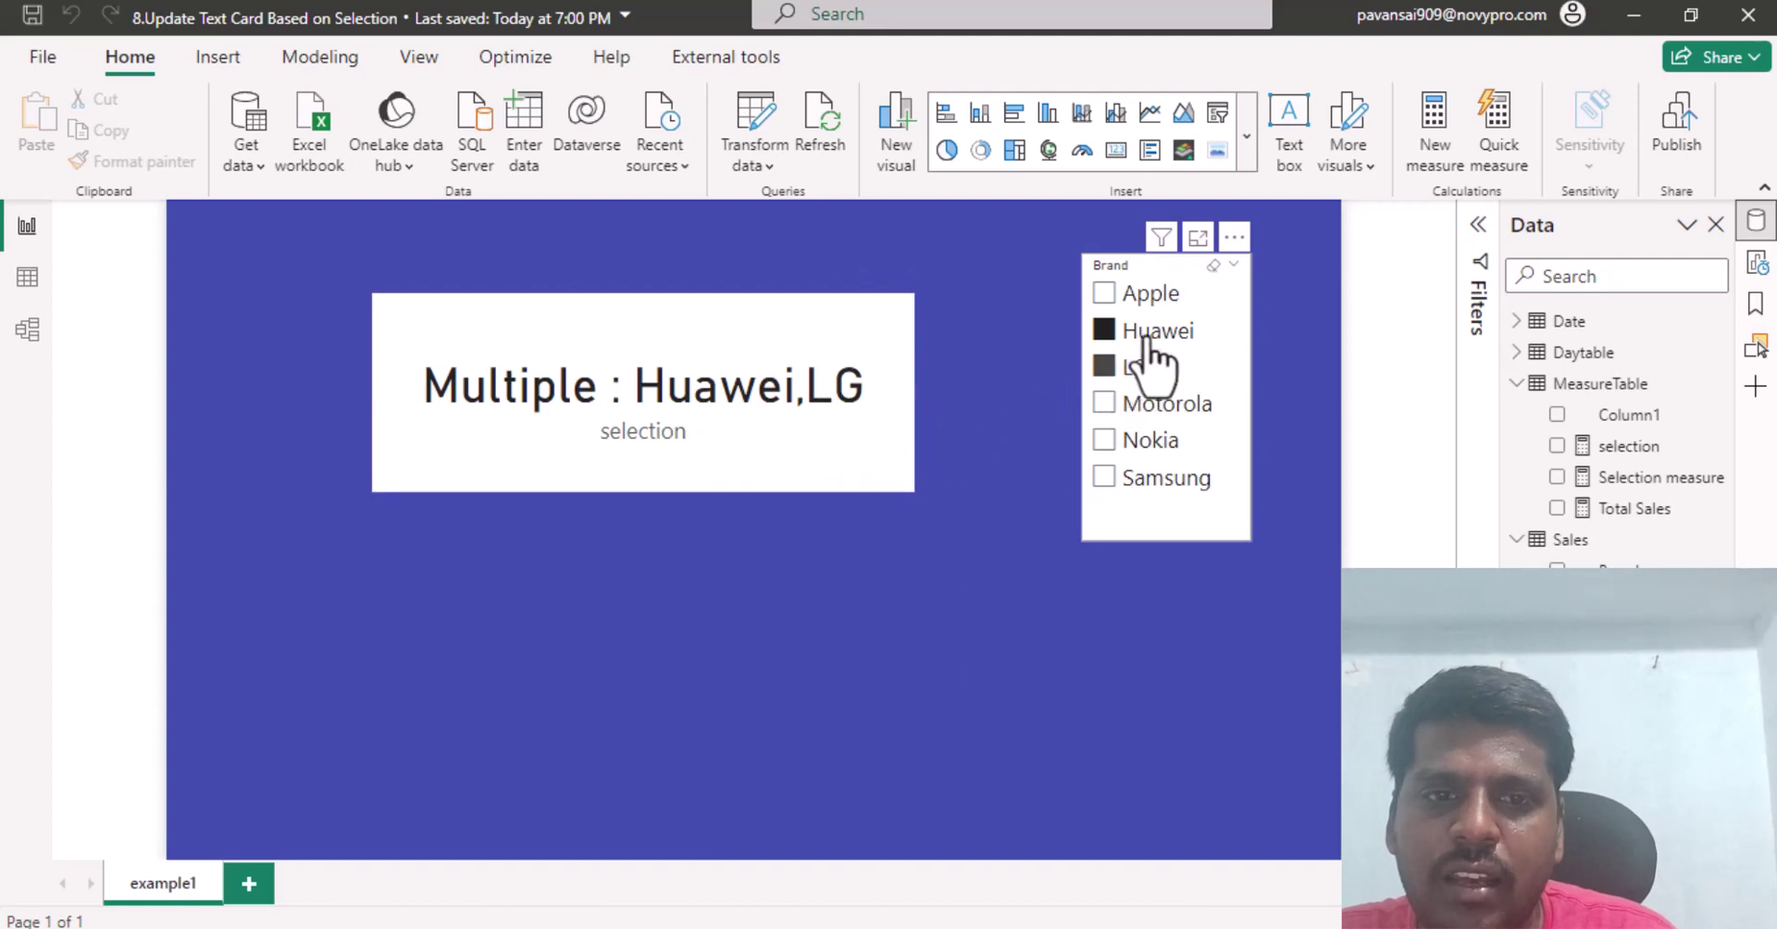
Clear the Brand slicer and select Apple, Huawei, LG, Motorola and Nokia one after another to test the card.
left_click(1107, 331)
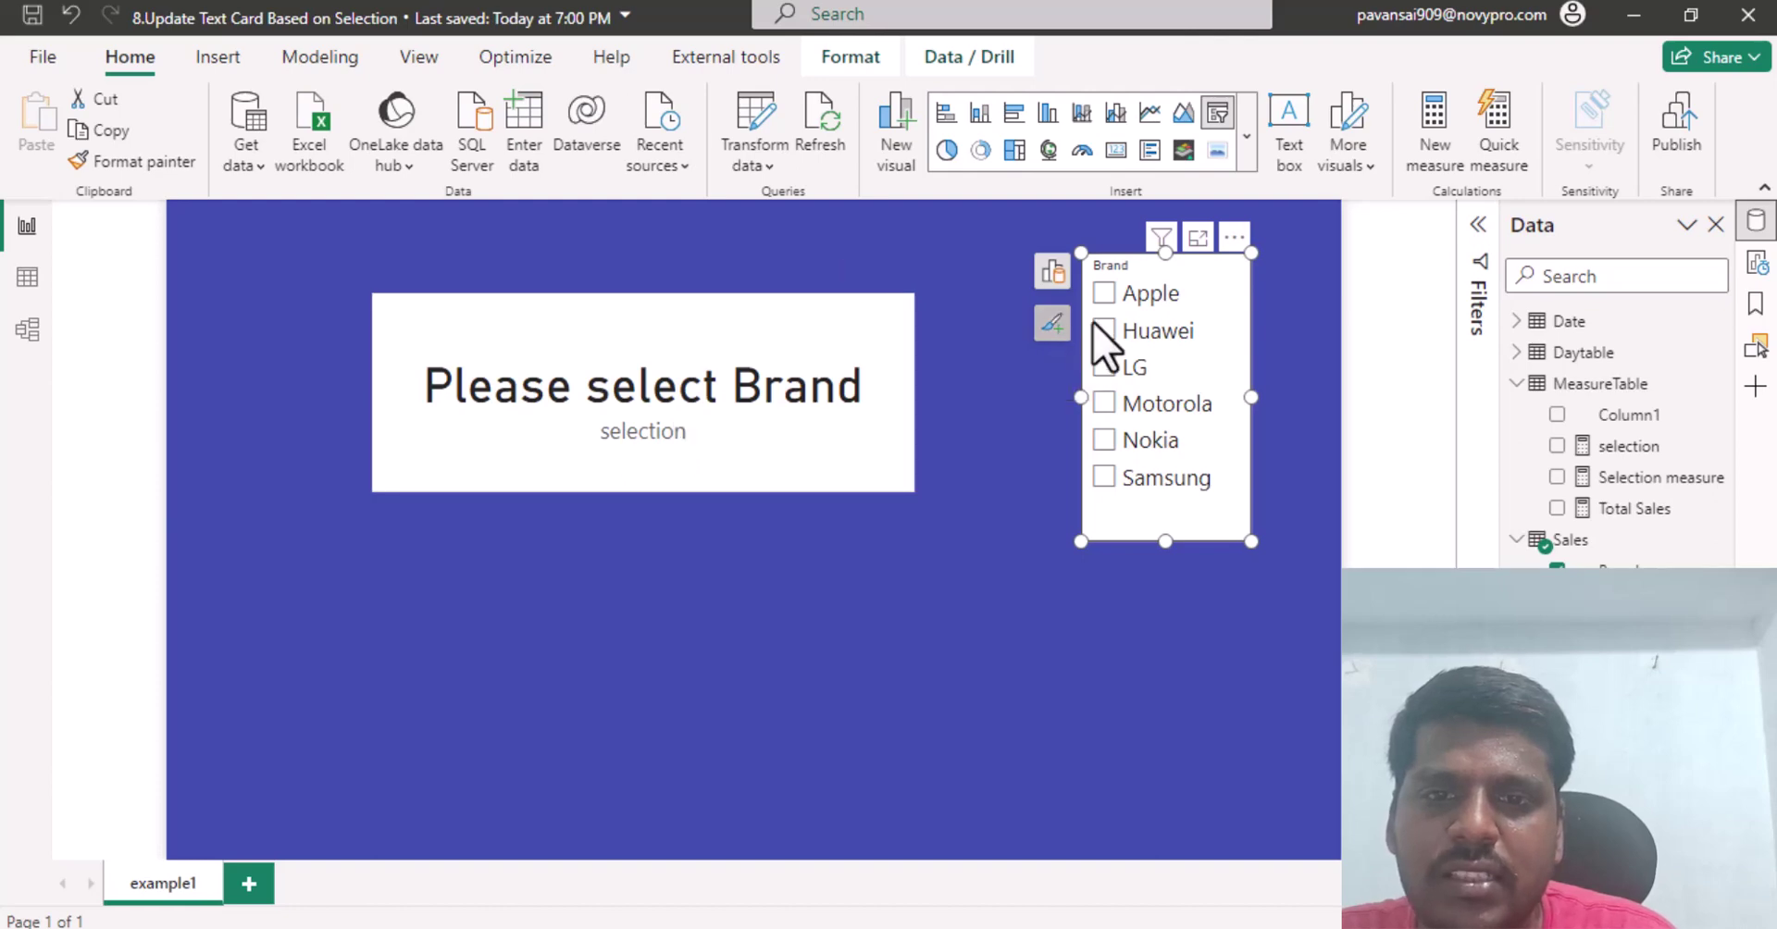
left_click(1106, 293)
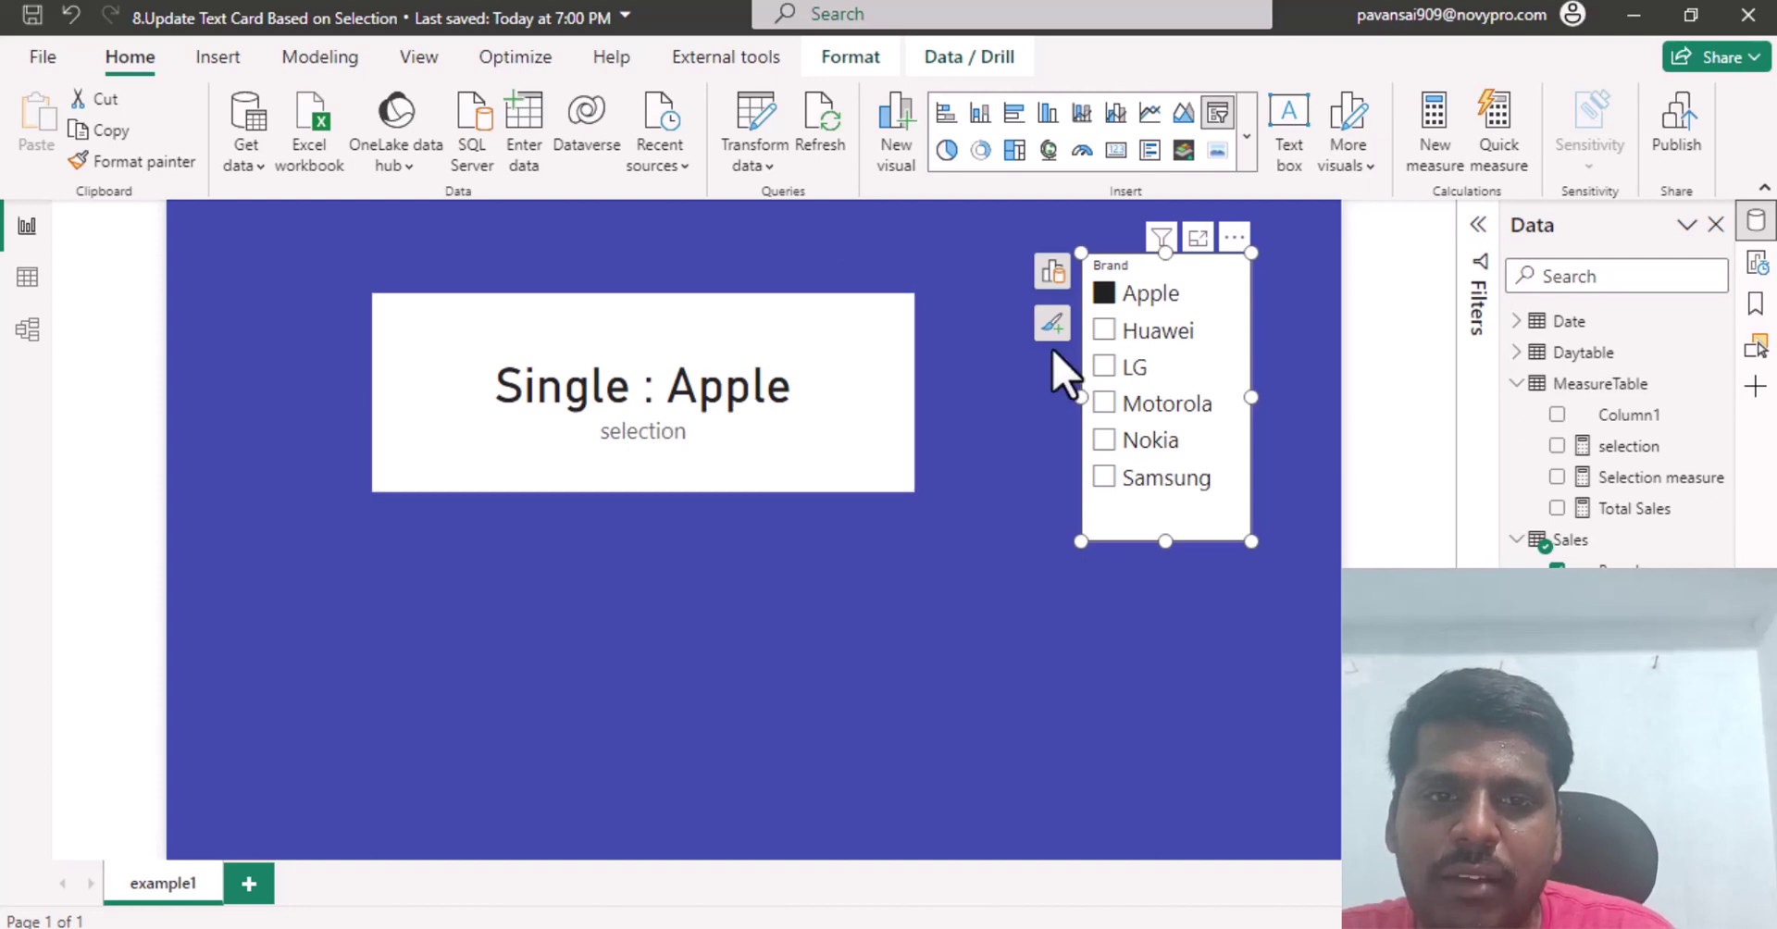
left_click(1103, 332)
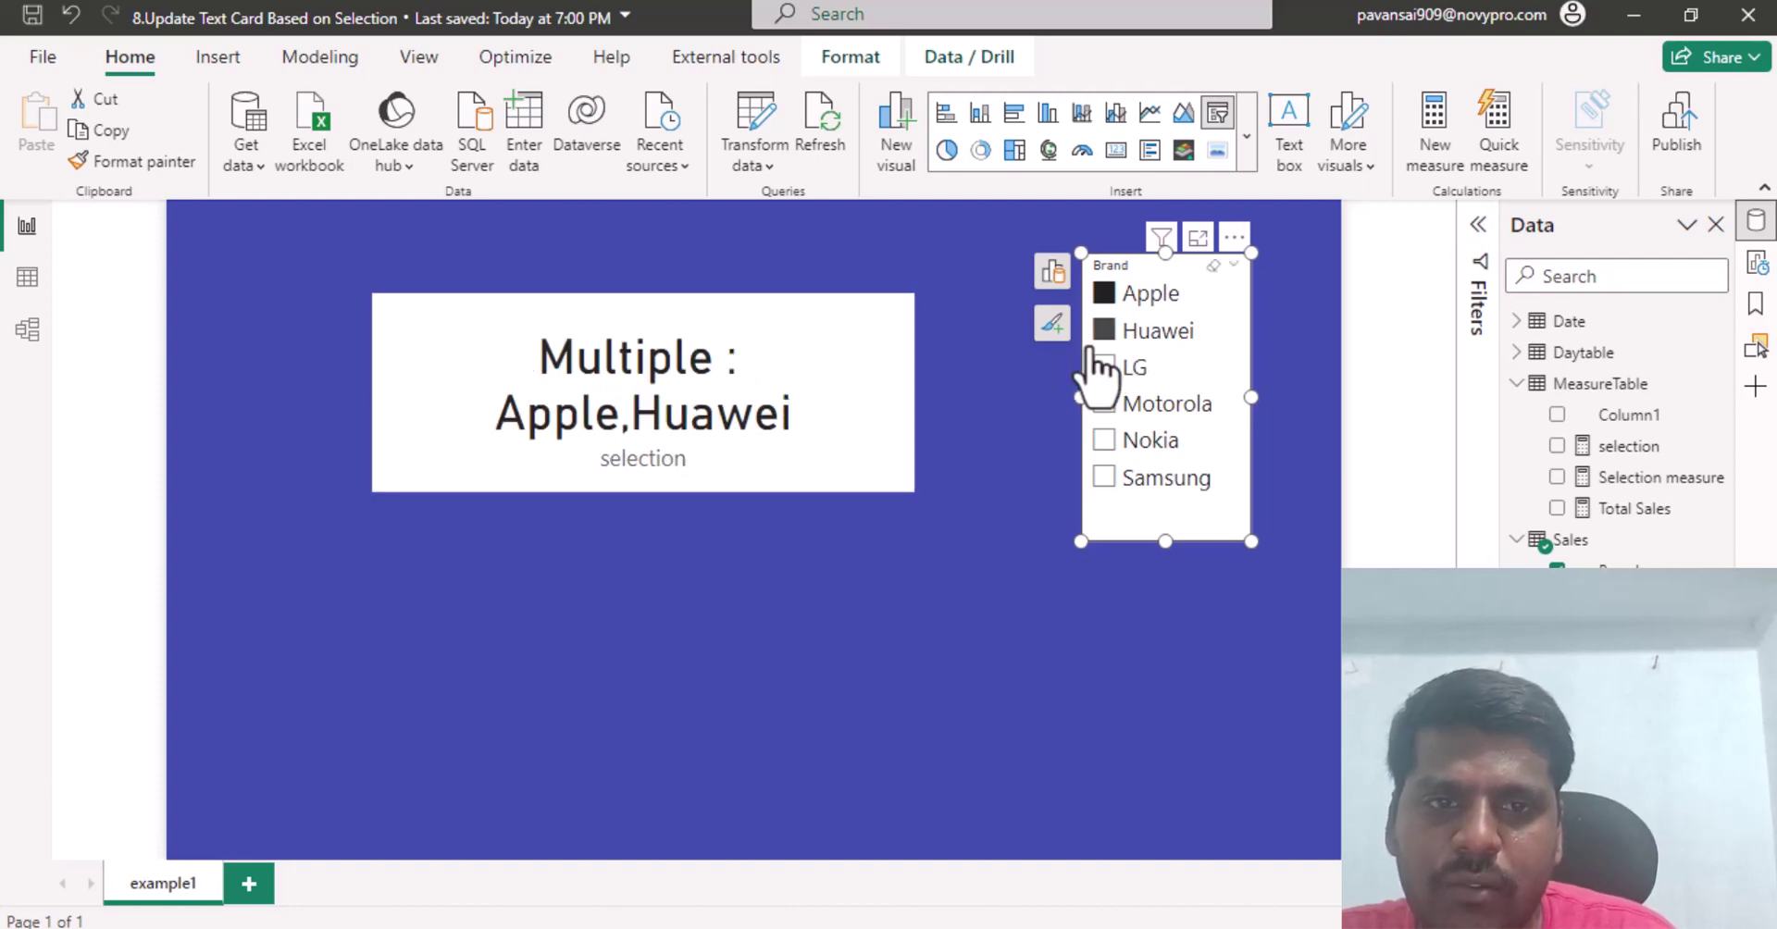
left_click(1105, 368)
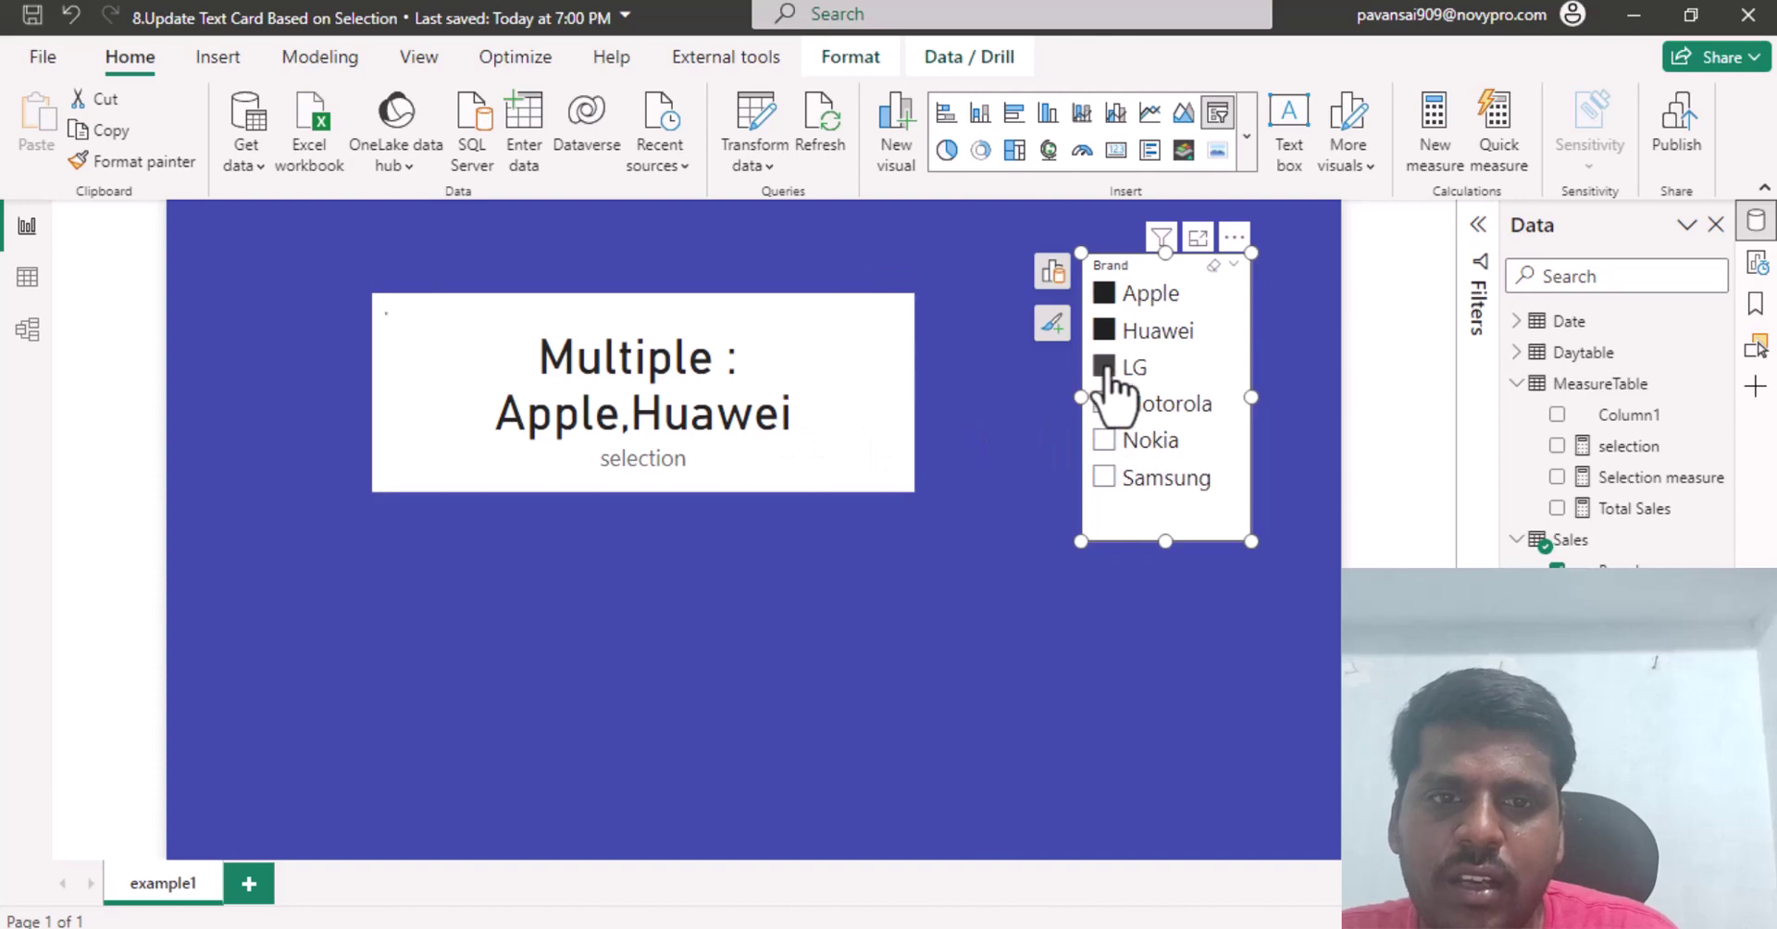
left_click(1109, 413)
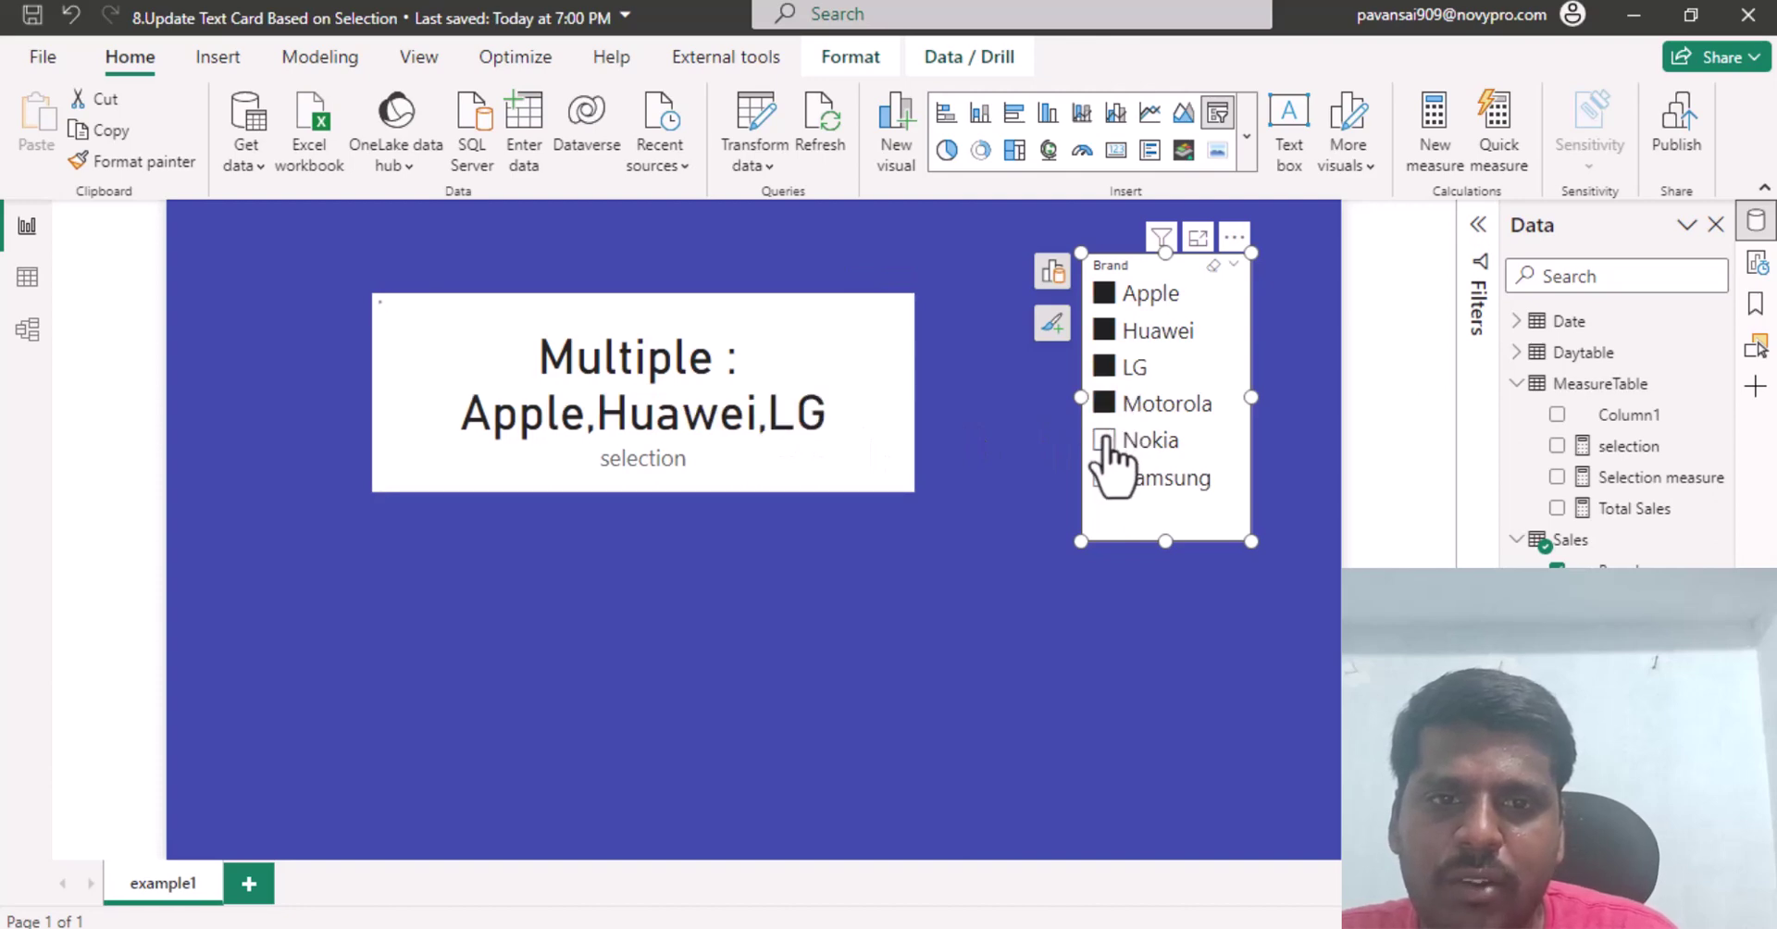
left_click(1105, 443)
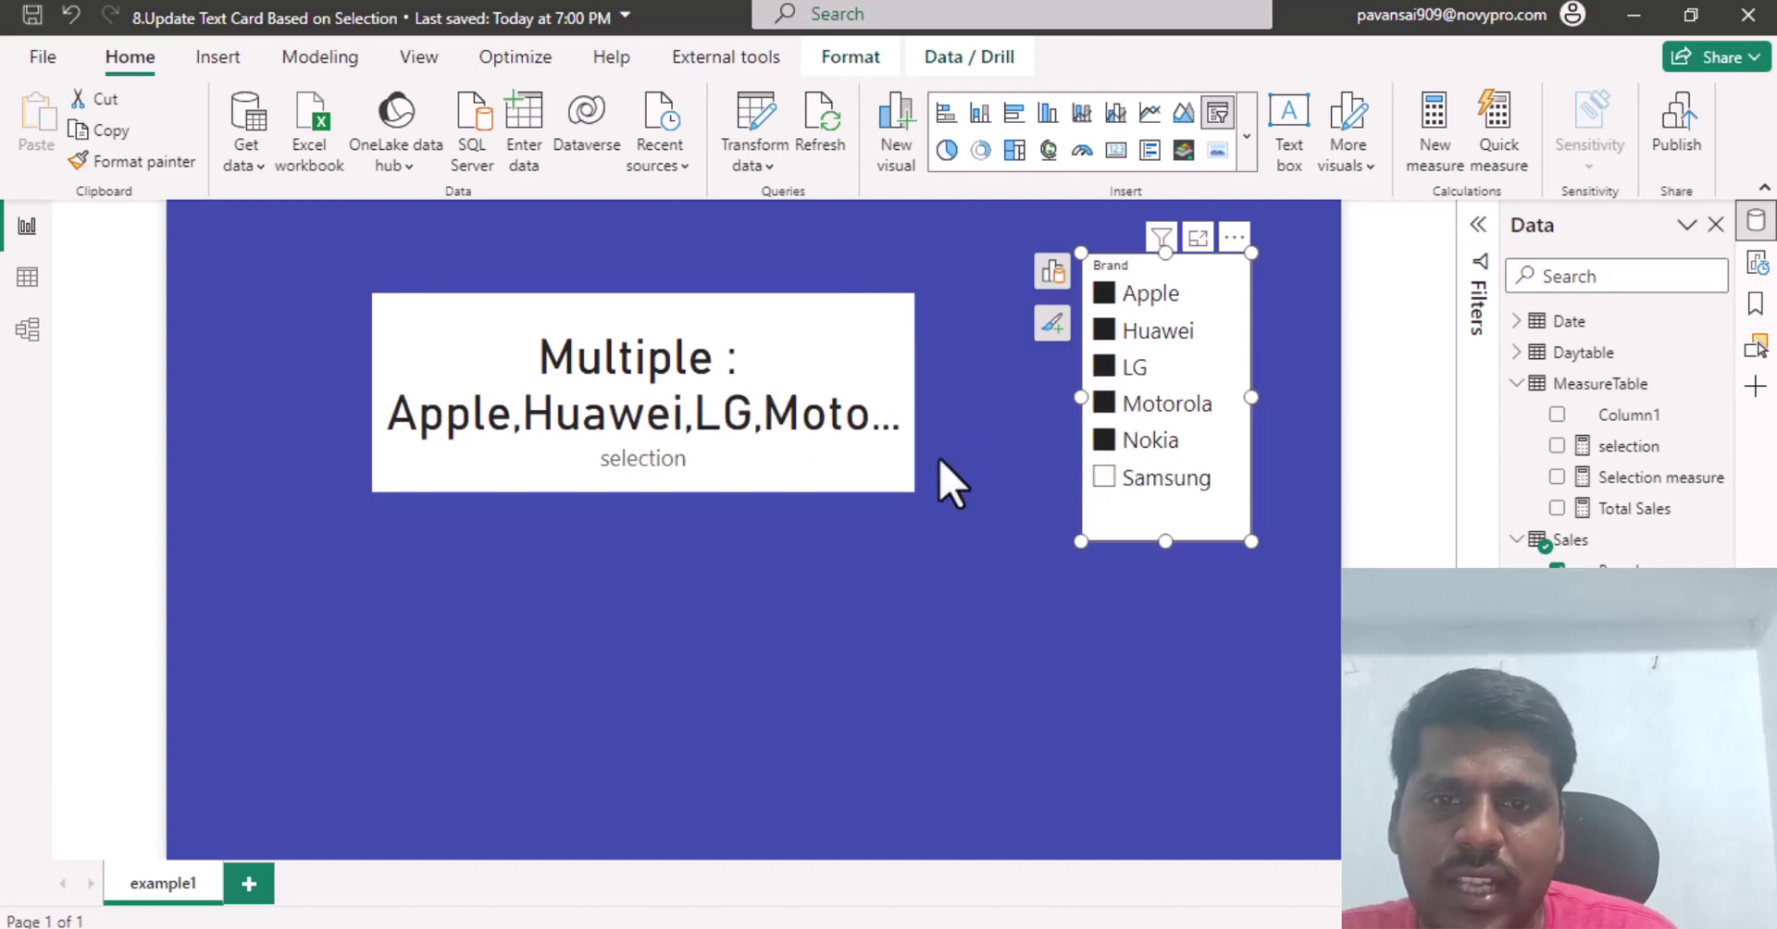
Widen the selection card on both sides, nearly up to the Brand slicer, with enough height for two lines of brand names.
left_click(387, 467)
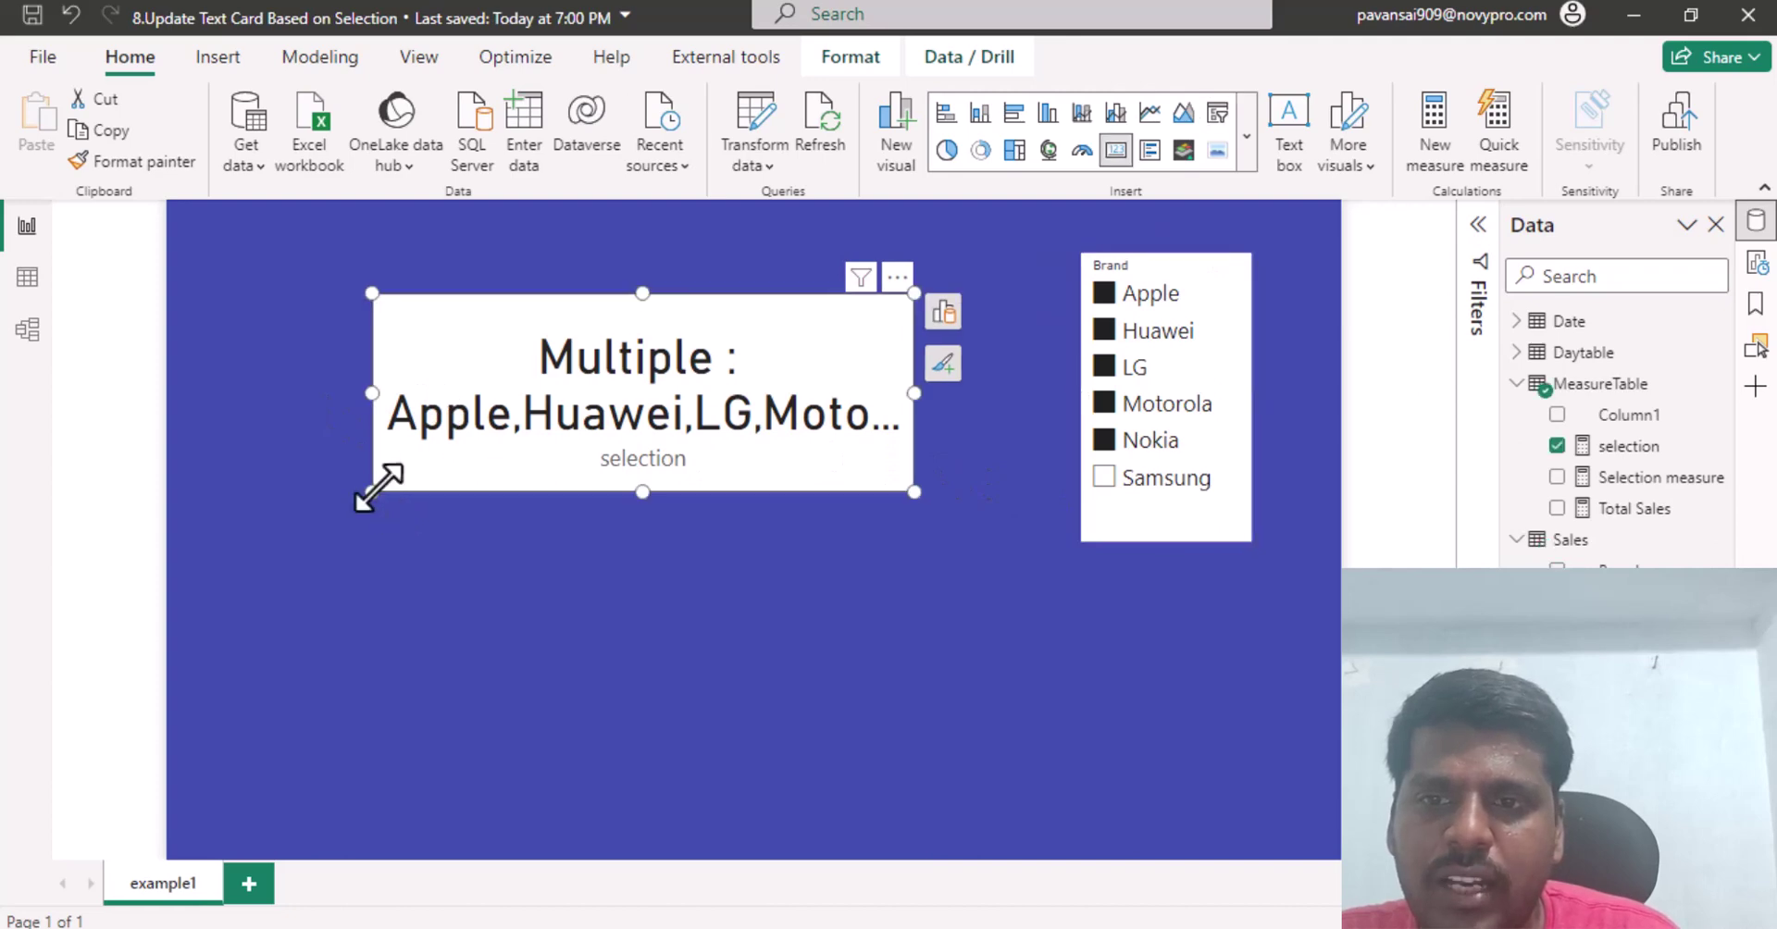
left_click_drag(372, 491, 197, 427)
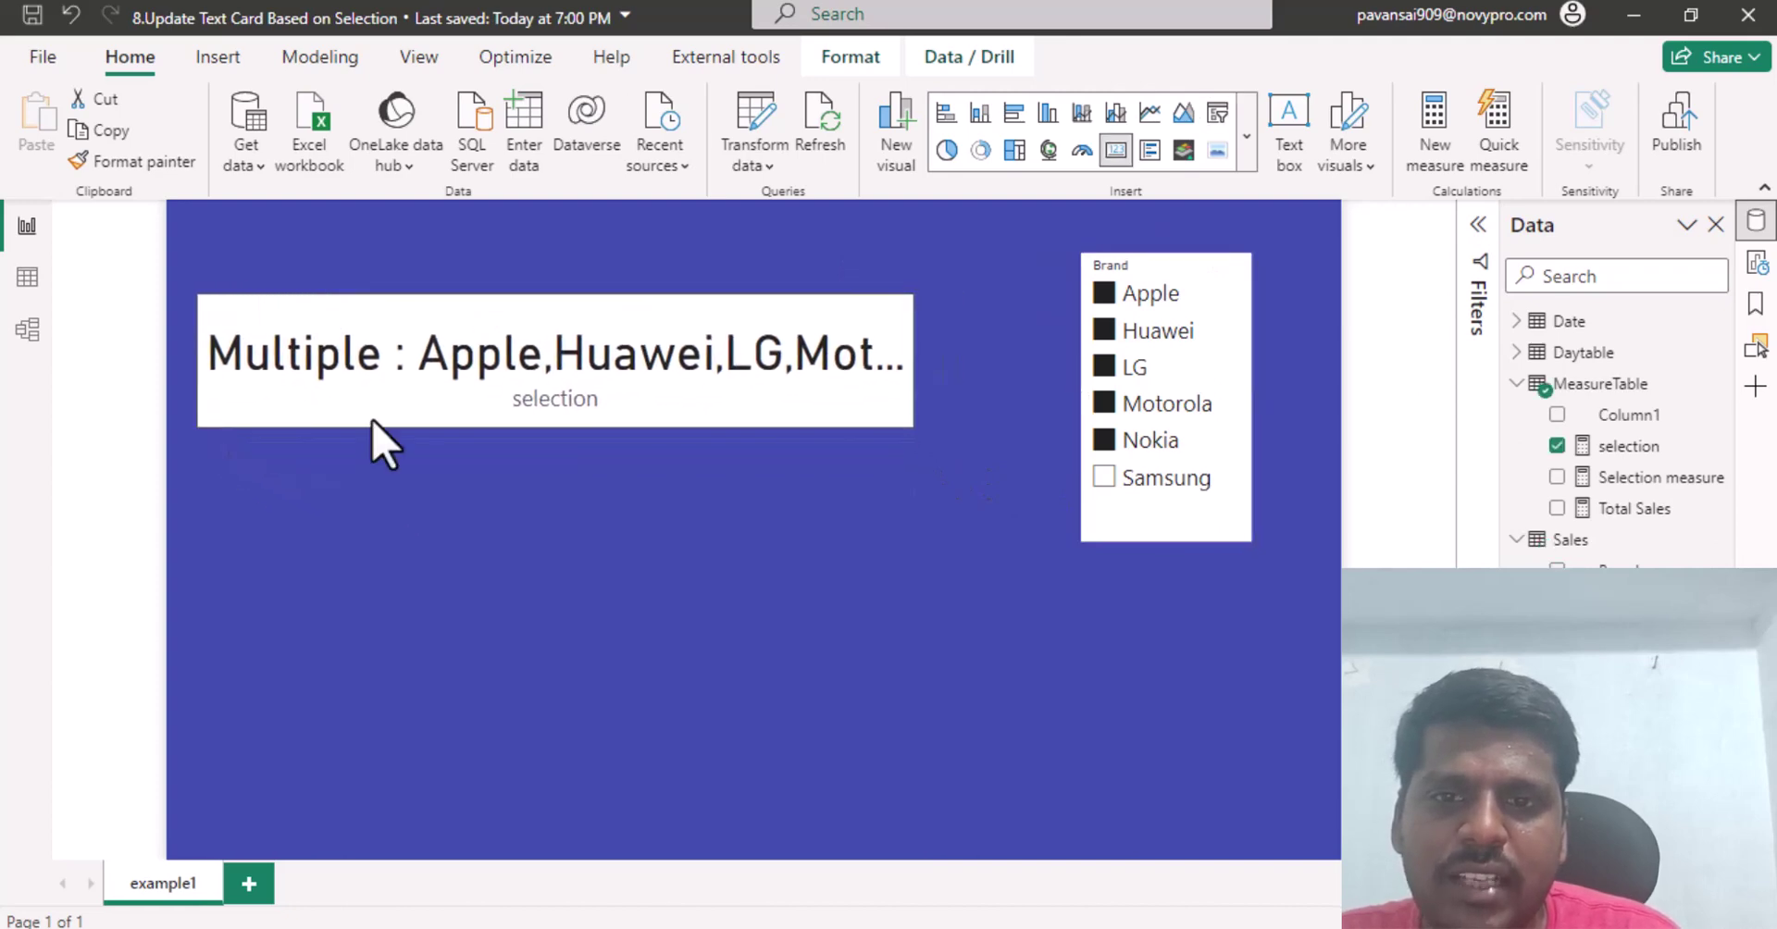
left_click_drag(915, 361, 1051, 336)
left_click_drag(623, 428, 615, 491)
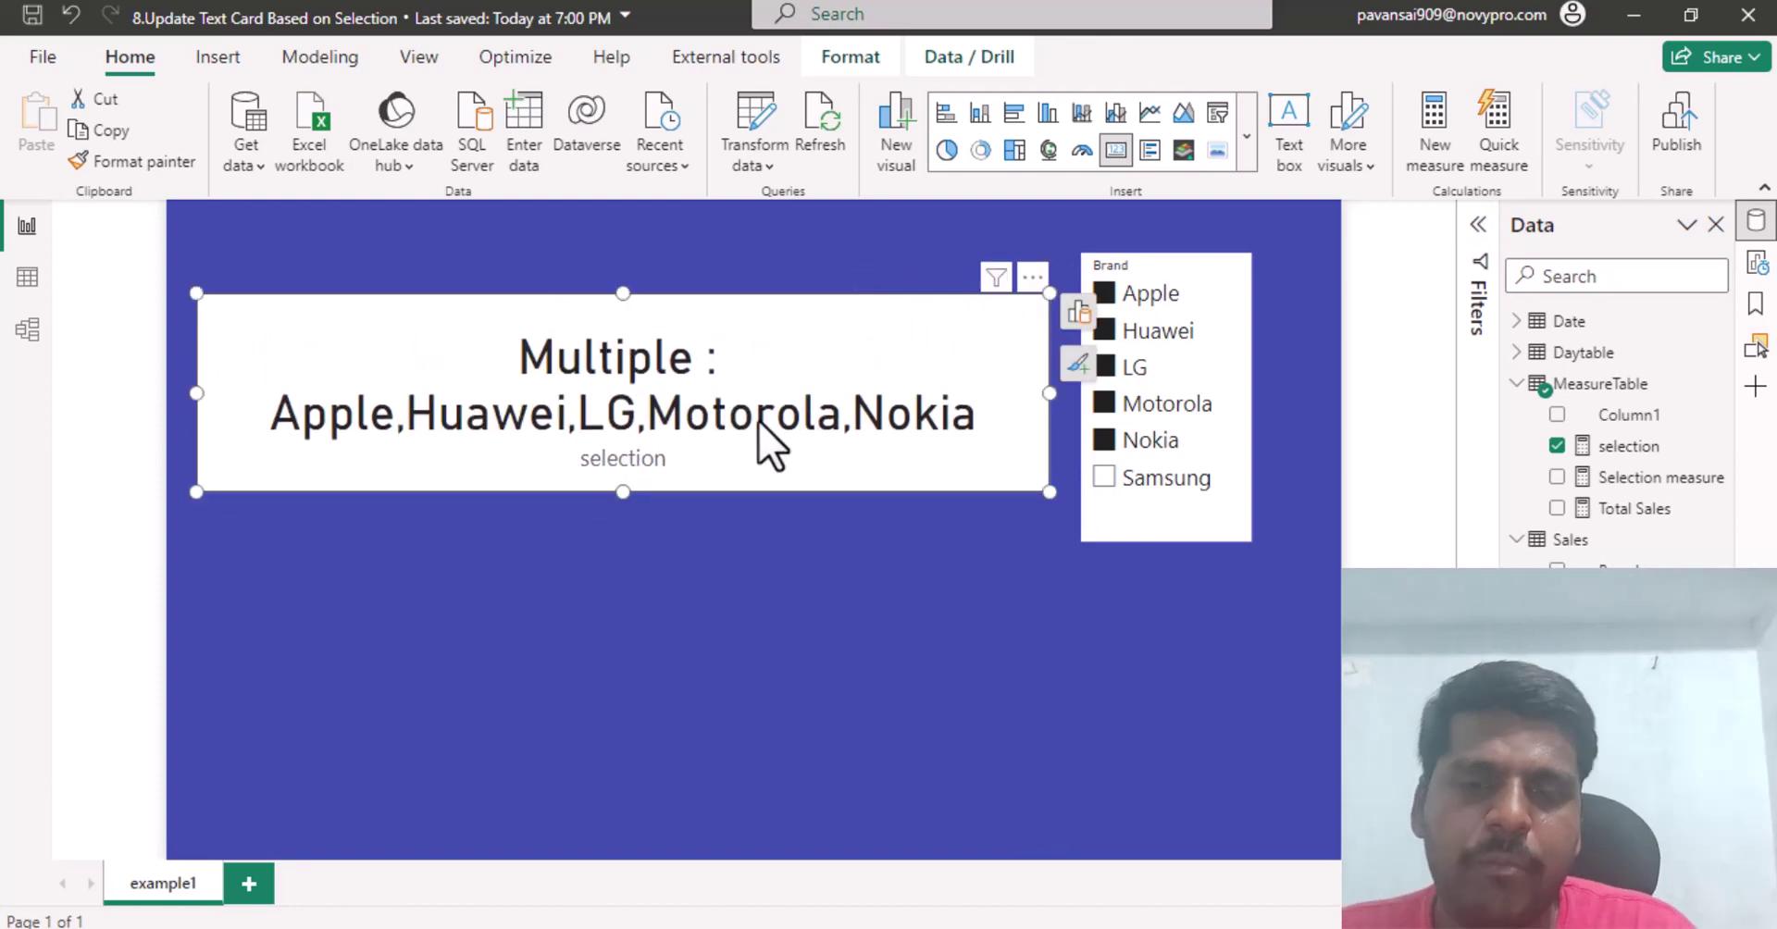